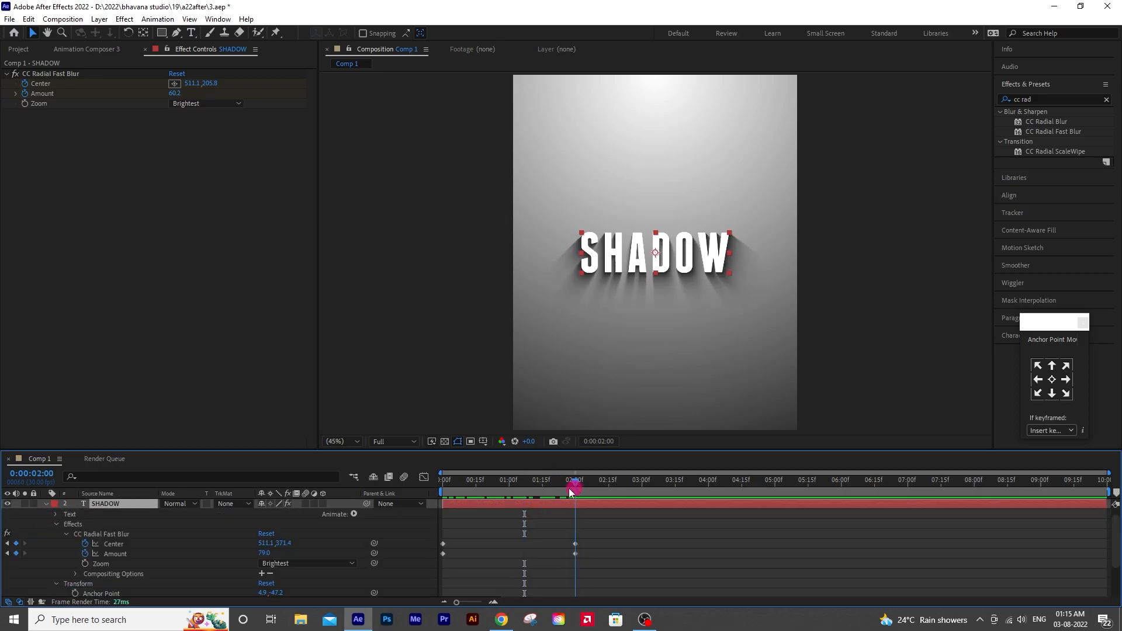
Adjust the Center and Amount of the SHADOW layer's CC Radial Fast Blur at 0:00:02:00 and scrub the animation
{"action": "left_click_drag", "start_coordinate": [212, 83], "coordinate": [423, 128]}
{"action": "left_click_drag", "start_coordinate": [212, 103], "coordinate": [254, 110]}
{"action": "left_click_drag", "start_coordinate": [576, 480], "coordinate": [468, 474]}
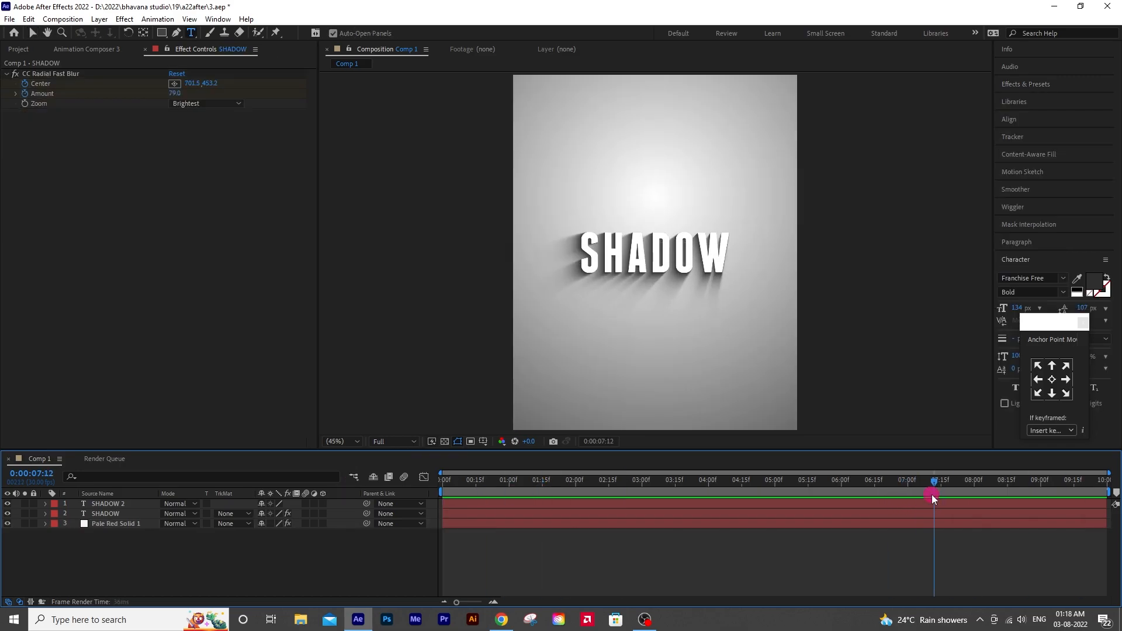
Set the work area to run from the start of the timeline to about 0:00:07:15
{"action": "key", "text": "n"}
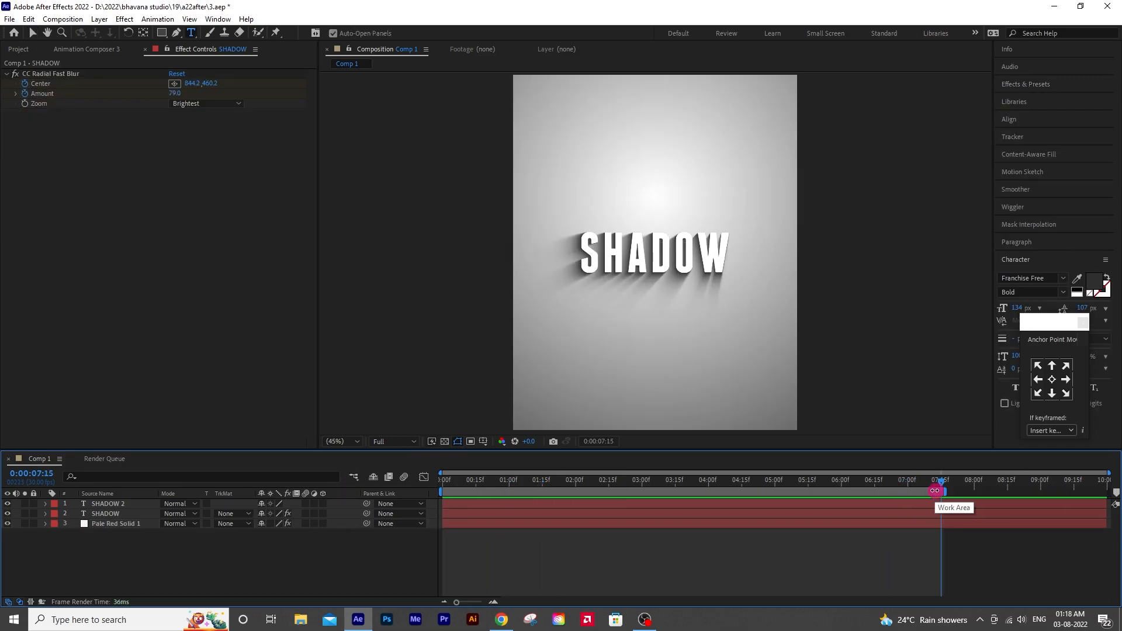
{"action": "left_click", "coordinate": [704, 479]}
{"action": "key", "text": "b"}
{"action": "left_click_drag", "start_coordinate": [704, 480], "coordinate": [451, 482]}
{"action": "key", "text": "b"}
{"action": "key", "text": "v"}
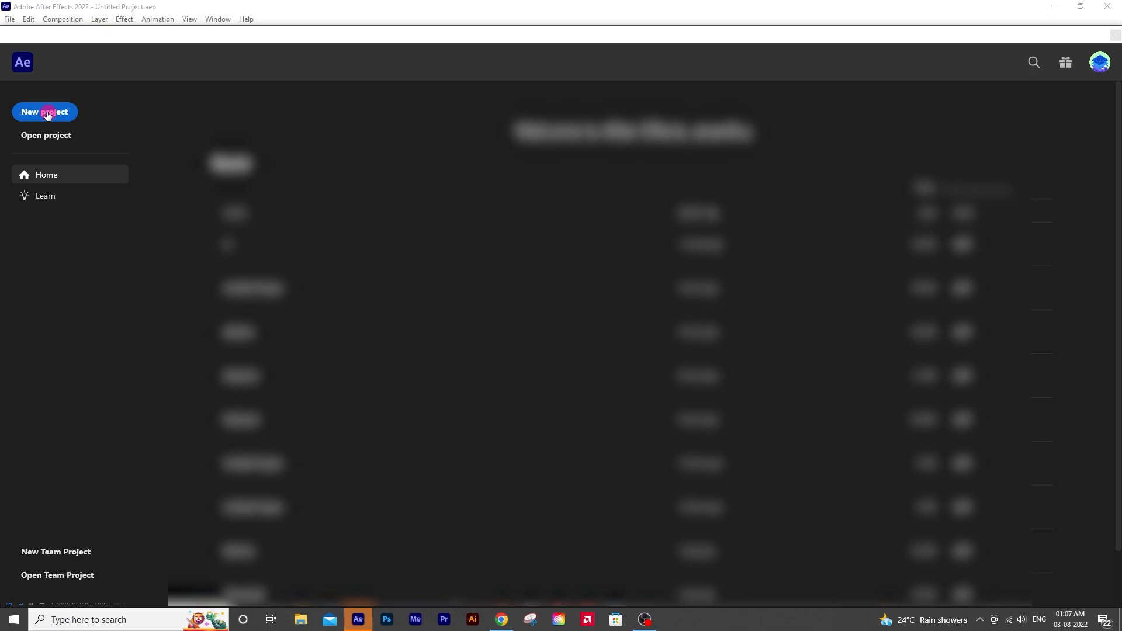
Start a new project and reposition the floating Anchor Point Mover panel
{"action": "left_click", "coordinate": [45, 111]}
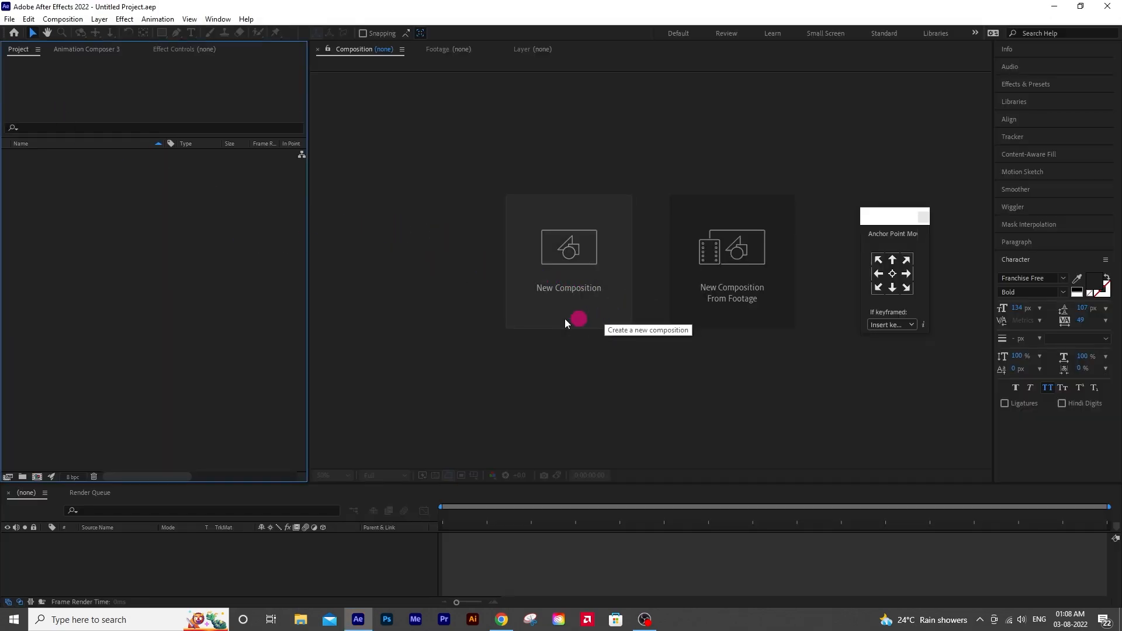
{"action": "left_click_drag", "start_coordinate": [898, 217], "coordinate": [925, 199]}
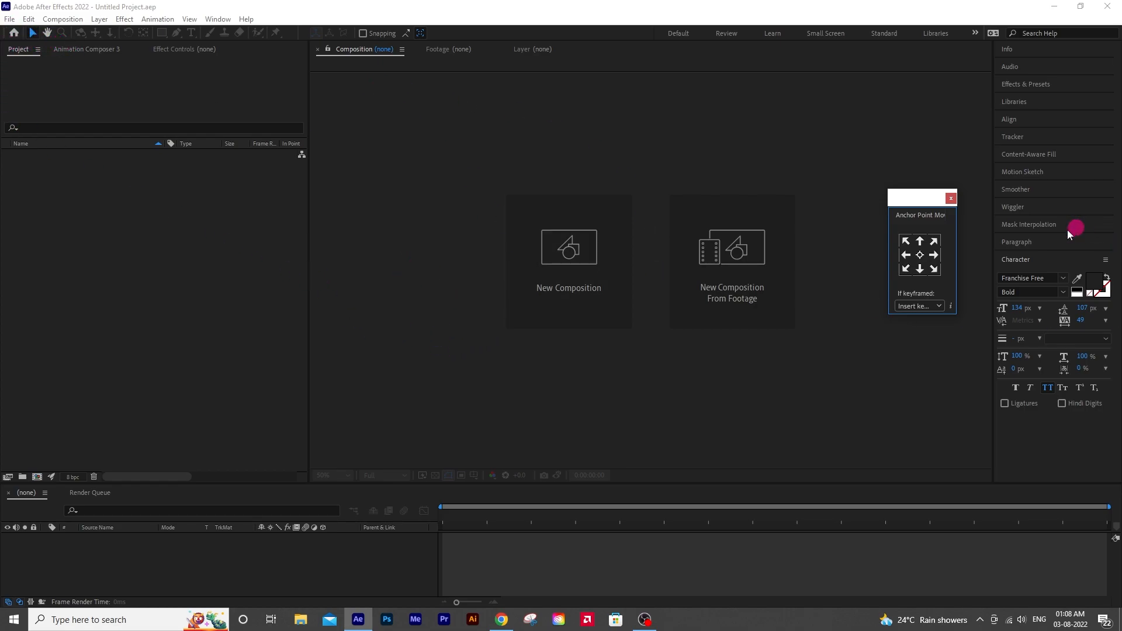
Examine the available effect categories and the Animation Presets folders in Effects & Presets
{"action": "left_click", "coordinate": [1024, 86]}
{"action": "left_click", "coordinate": [1038, 103]}
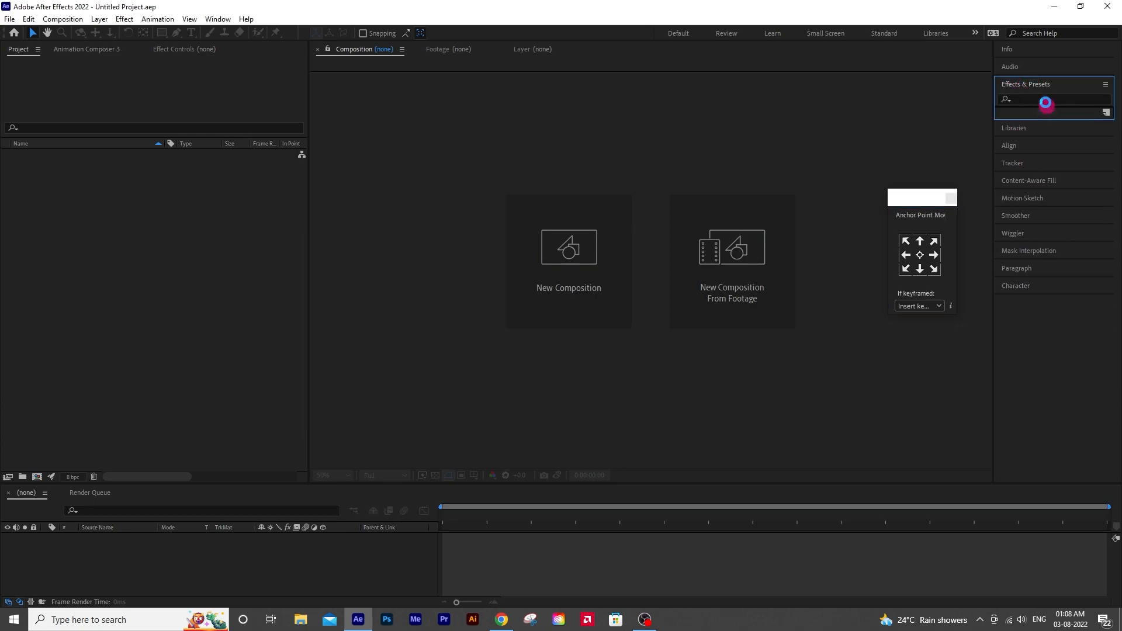
{"action": "left_click", "coordinate": [1029, 99]}
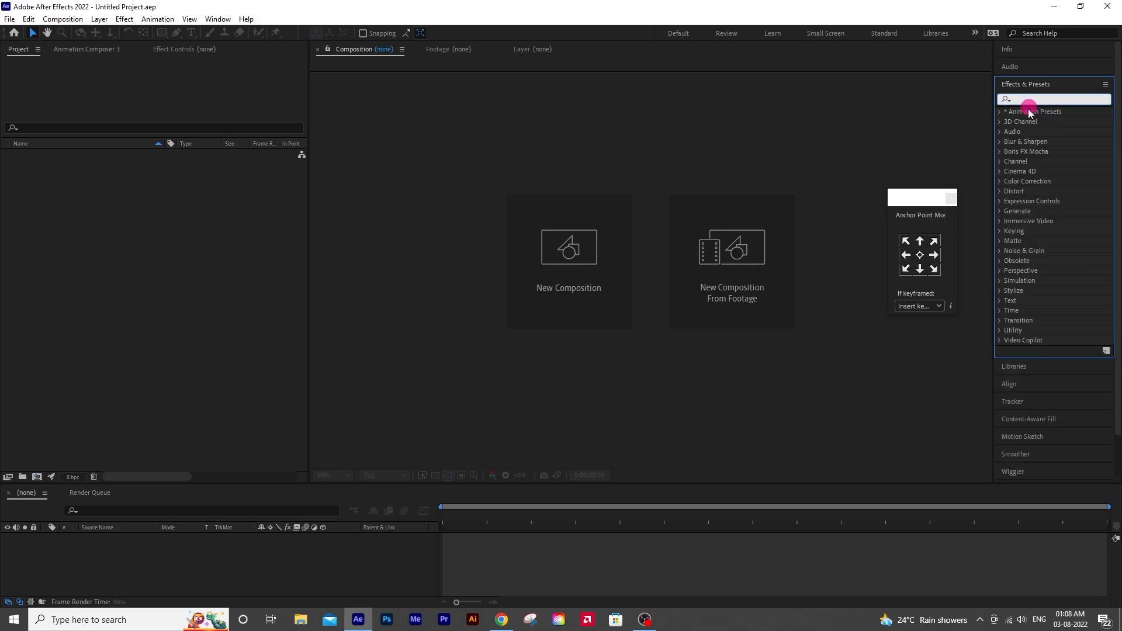
{"action": "left_click", "coordinate": [1001, 113]}
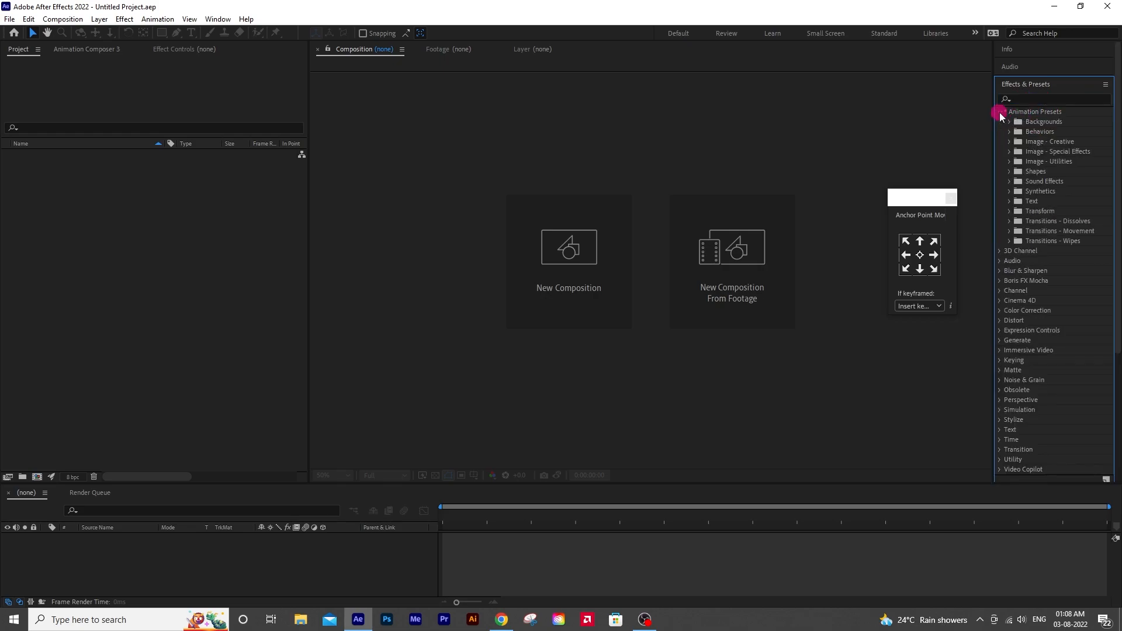
{"action": "left_click", "coordinate": [1002, 112]}
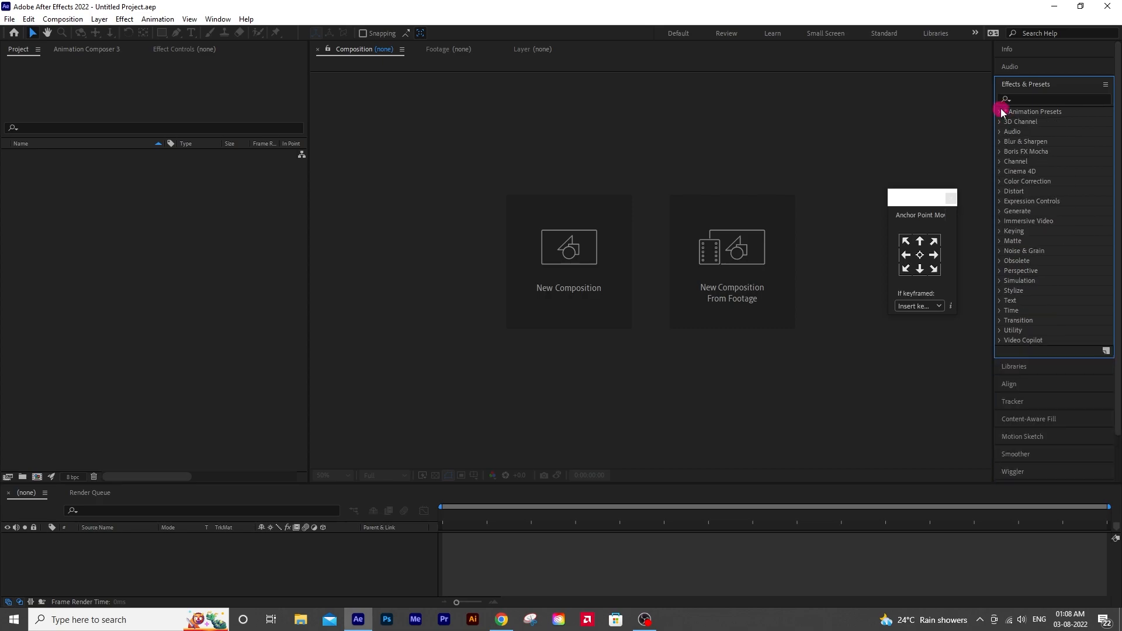
{"action": "scroll", "coordinate": [1037, 315], "scroll_direction": "down", "scroll_amount": 1}
{"action": "scroll", "coordinate": [1035, 312], "scroll_direction": "down", "scroll_amount": 1}
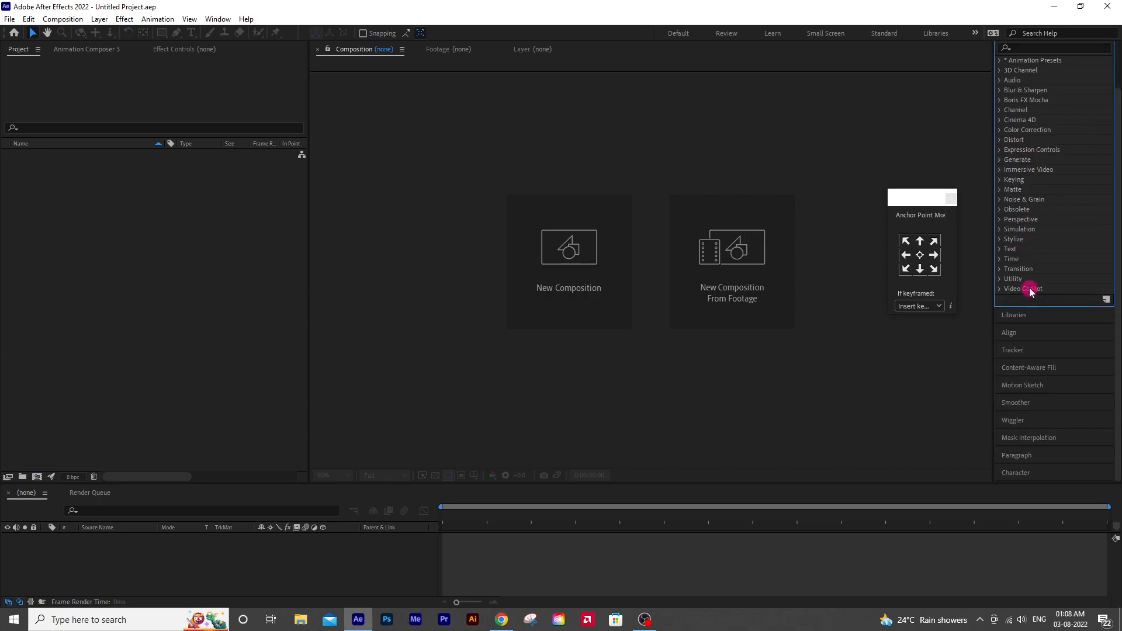
{"action": "scroll", "coordinate": [1030, 281], "scroll_direction": "up", "scroll_amount": 1}
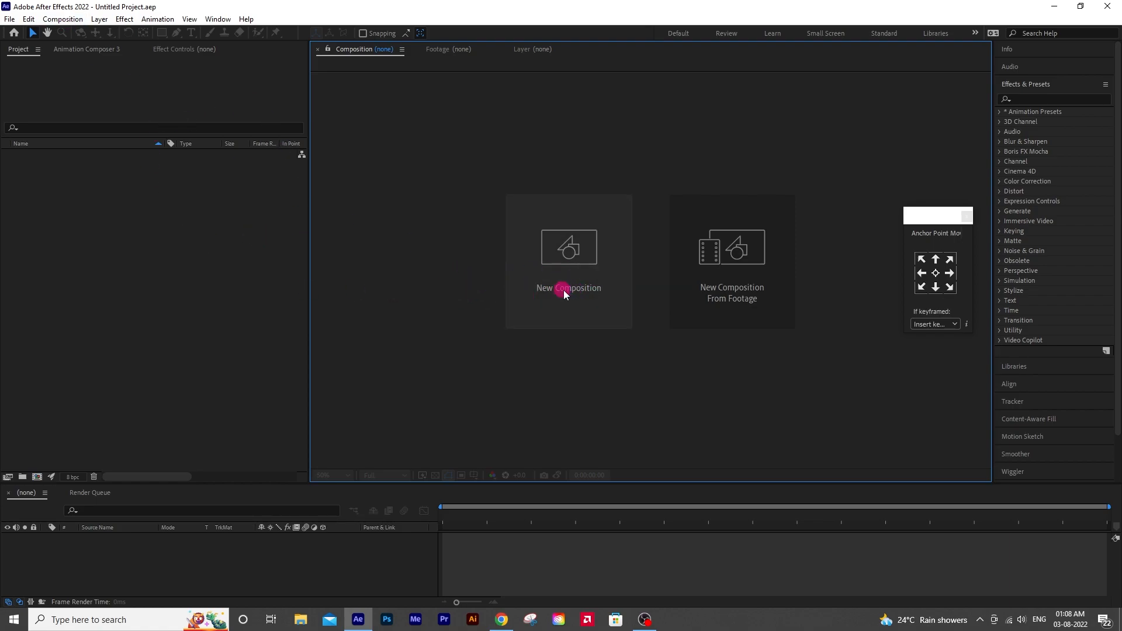
Create composition Comp 1 at 1080 x 1350 px, square pixels, 30 fps and 0:01:55:00 duration
{"action": "left_click", "coordinate": [62, 19]}
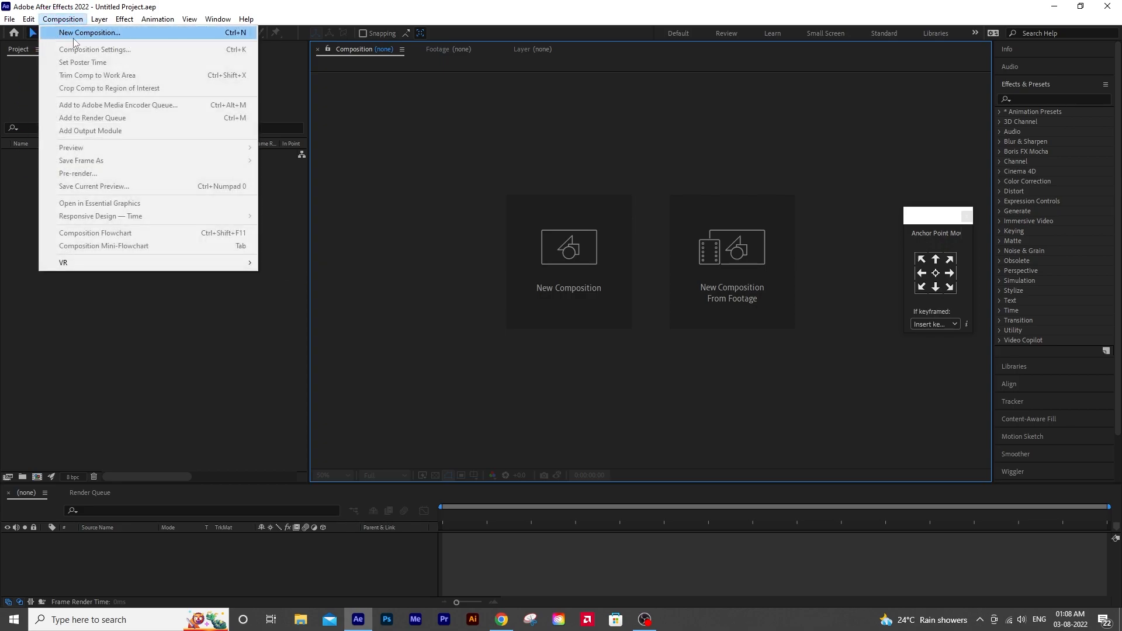
{"action": "left_click", "coordinate": [575, 274]}
{"action": "left_click", "coordinate": [589, 267]}
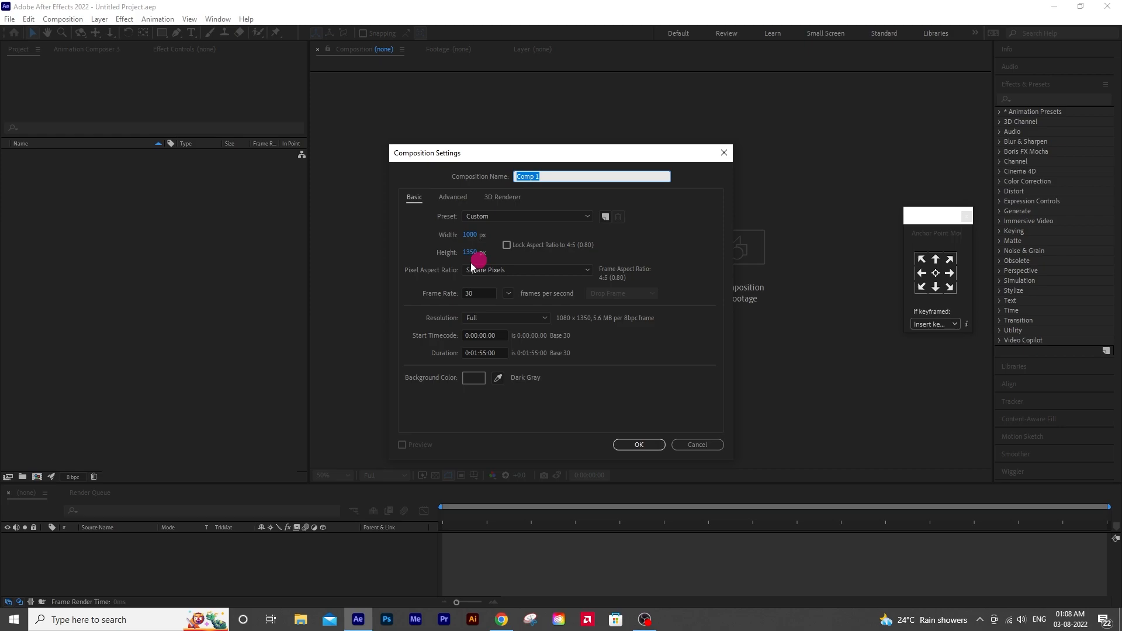
{"action": "left_click", "coordinate": [638, 444]}
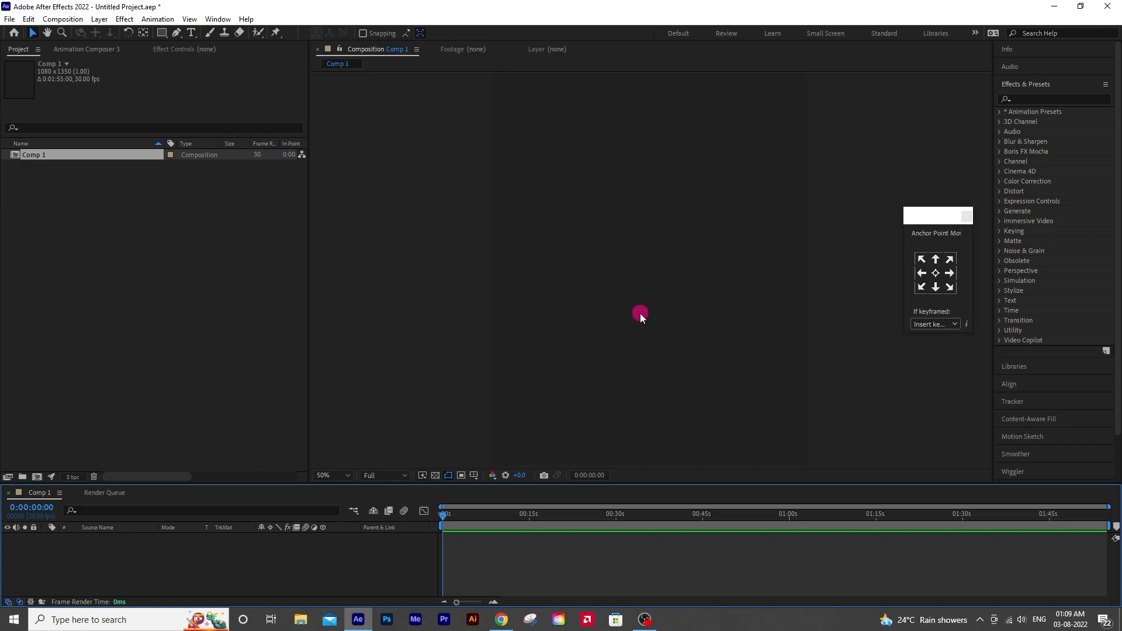
{"action": "scroll", "coordinate": [640, 315], "scroll_direction": "up", "scroll_amount": 2}
{"action": "left_click", "coordinate": [333, 475]}
{"action": "left_click", "coordinate": [329, 272]}
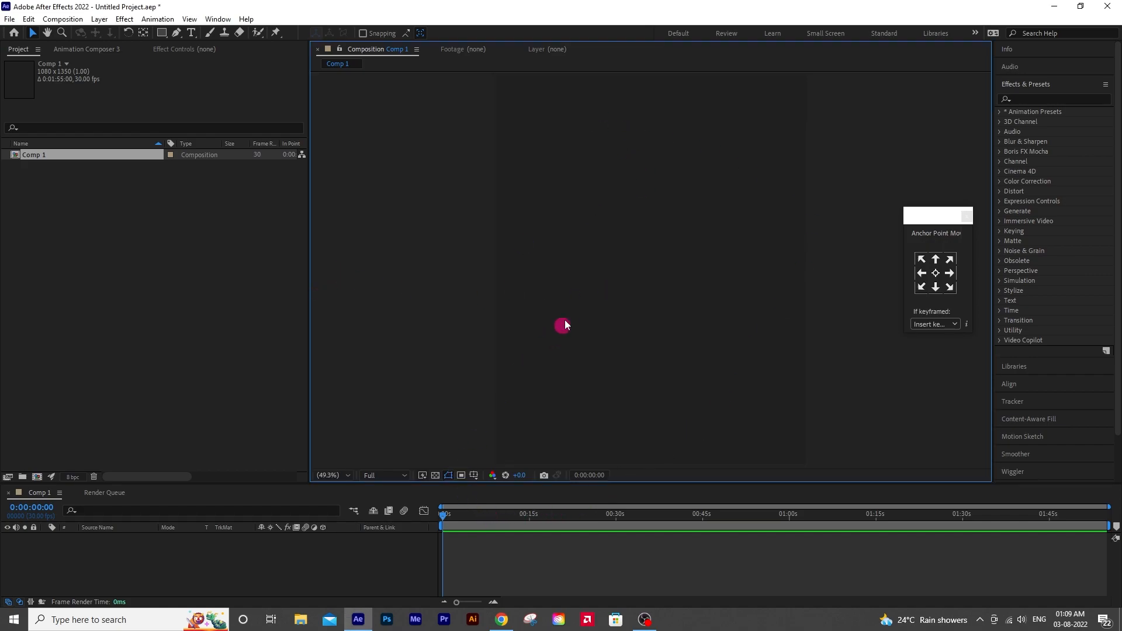
Change Comp 1's background color to black in its composition settings
{"action": "left_click", "coordinate": [58, 19]}
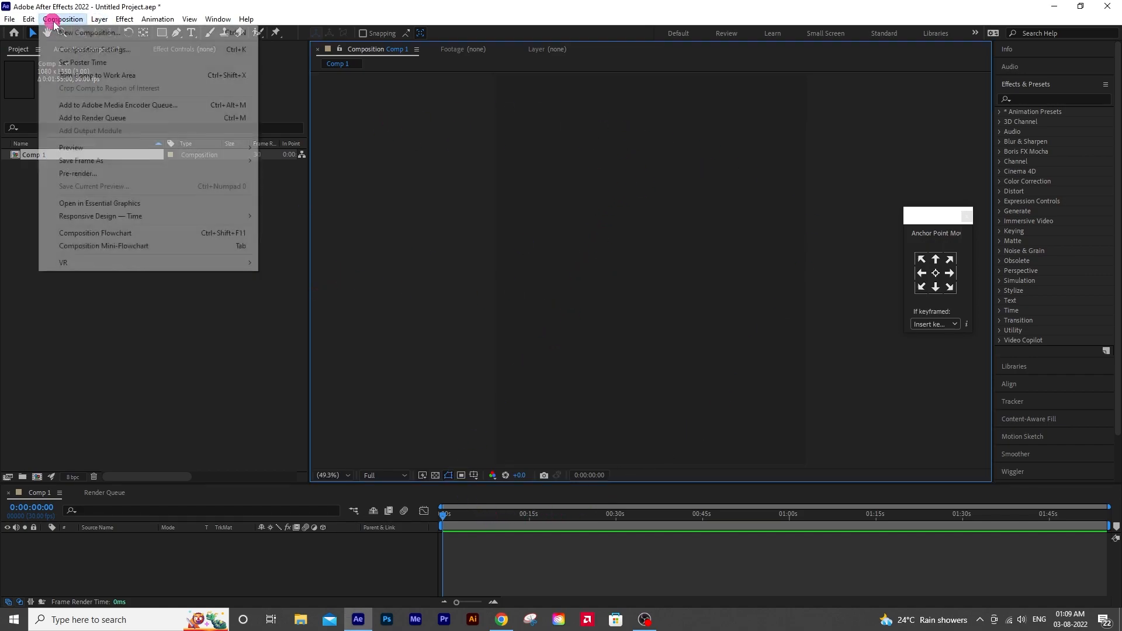
{"action": "left_click", "coordinate": [111, 51]}
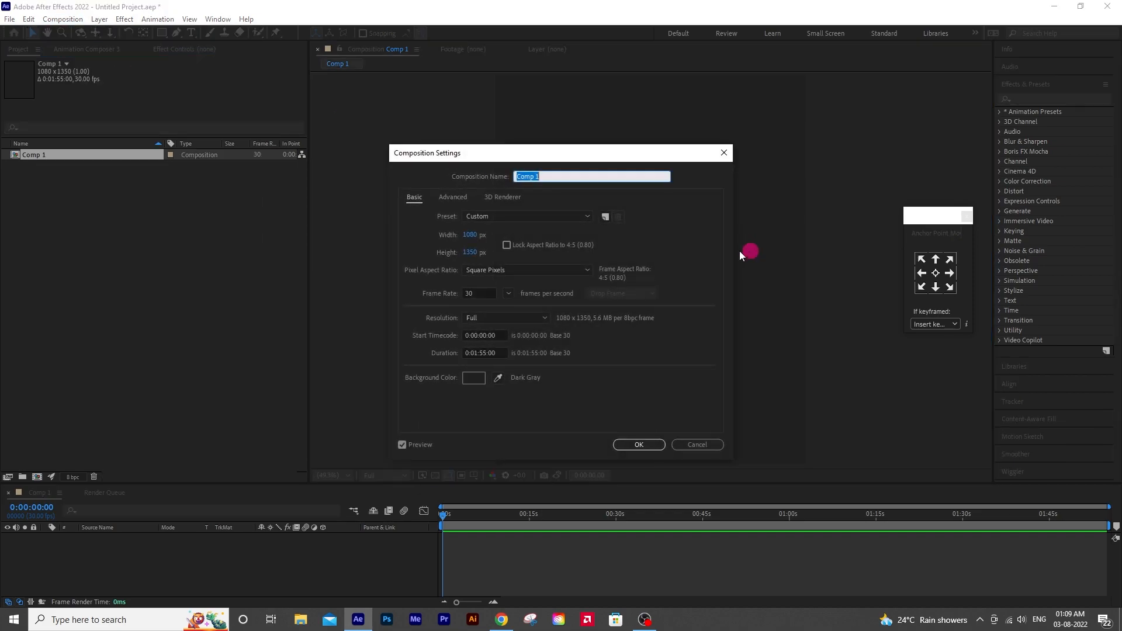
{"action": "left_click", "coordinate": [472, 382]}
{"action": "left_click_drag", "start_coordinate": [887, 225], "coordinate": [809, 168]}
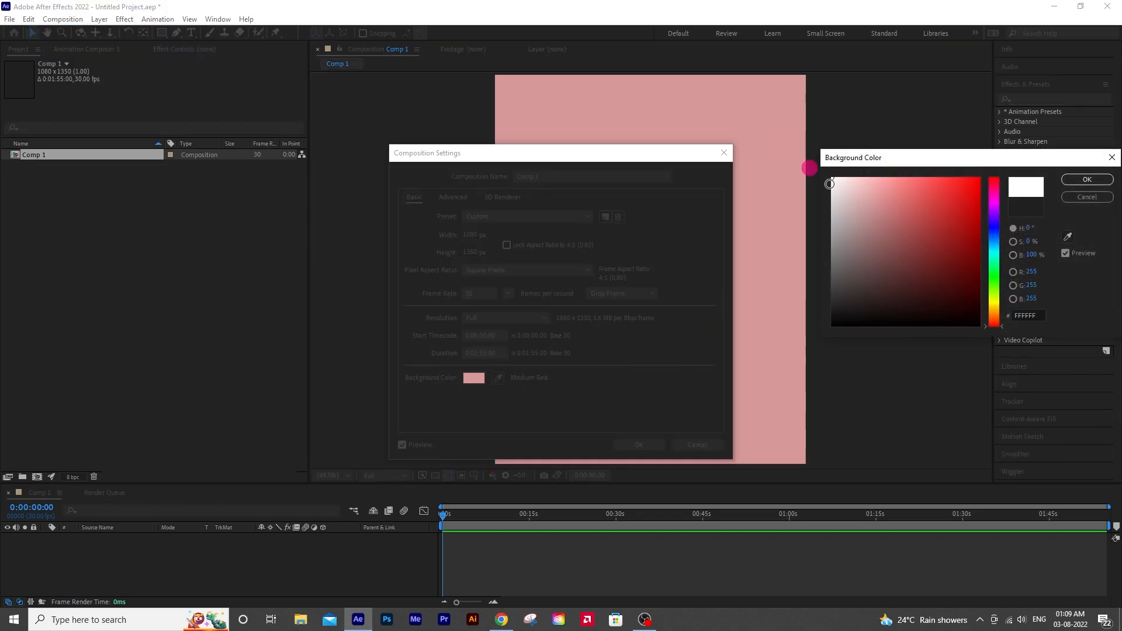
{"action": "mouse_move", "coordinate": [893, 213]}
{"action": "left_mouse_down"}
{"action": "mouse_move", "coordinate": [959, 234]}
{"action": "mouse_move", "coordinate": [887, 215]}
{"action": "mouse_move", "coordinate": [842, 255]}
{"action": "mouse_move", "coordinate": [948, 250]}
{"action": "left_mouse_up"}
{"action": "left_click", "coordinate": [1080, 179]}
{"action": "mouse_move", "coordinate": [902, 208]}
{"action": "left_mouse_down"}
{"action": "mouse_move", "coordinate": [821, 186]}
{"action": "mouse_move", "coordinate": [805, 152]}
{"action": "left_mouse_up"}
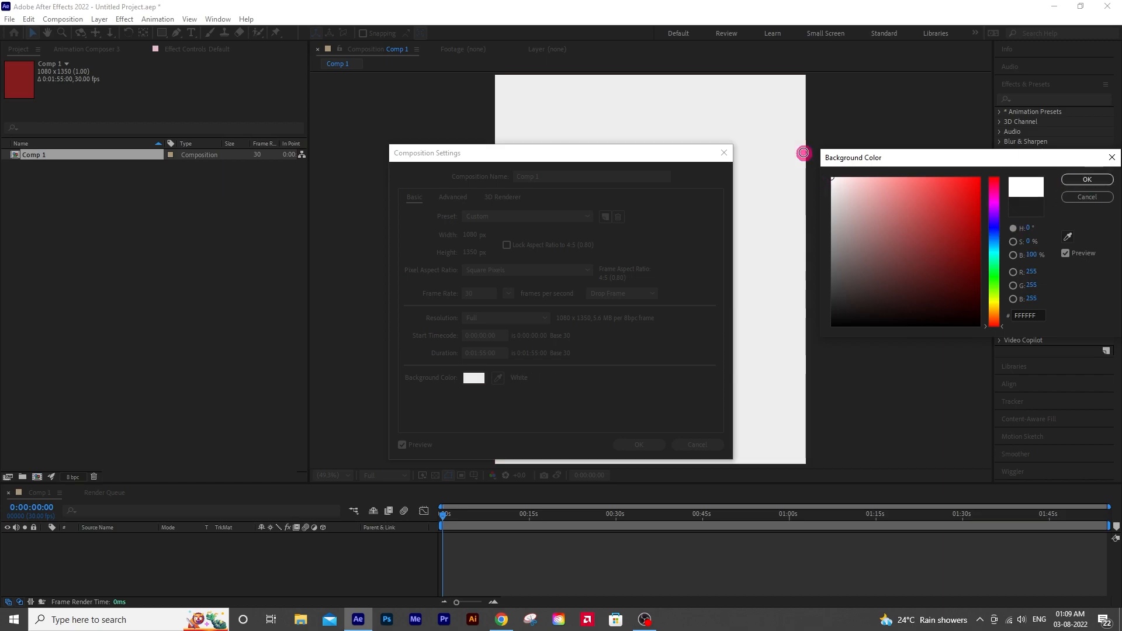
{"action": "mouse_move", "coordinate": [862, 266]}
{"action": "left_mouse_down"}
{"action": "mouse_move", "coordinate": [972, 243]}
{"action": "mouse_move", "coordinate": [971, 325]}
{"action": "left_mouse_up"}
{"action": "left_click", "coordinate": [1088, 179]}
{"action": "left_click", "coordinate": [644, 448]}
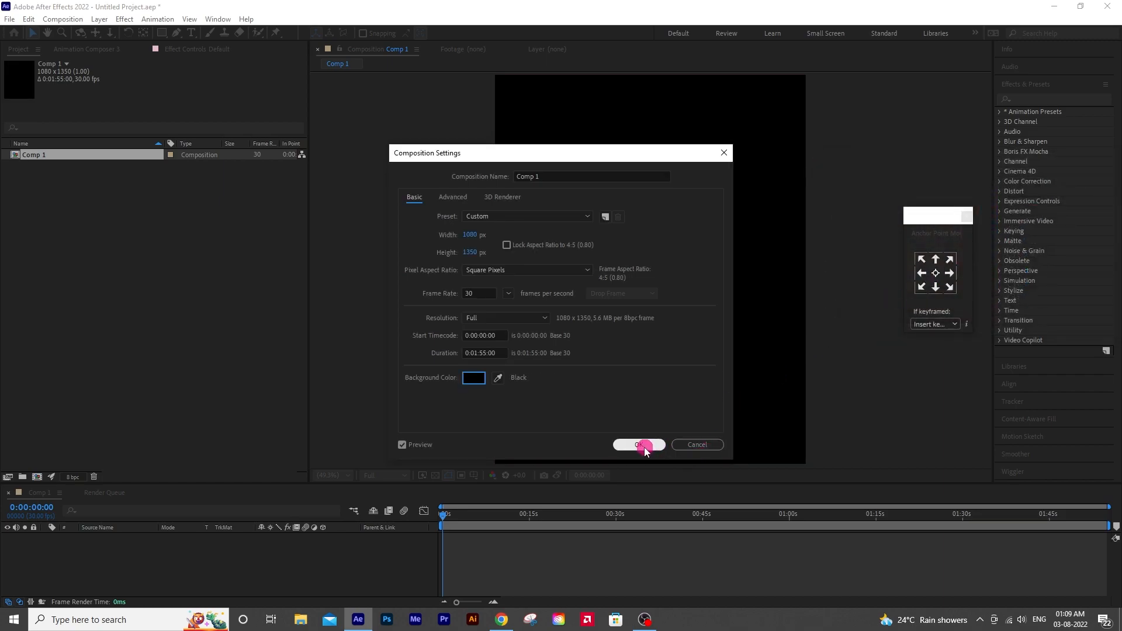
Keep Comp 1's frame rate at 30 fps and set its duration to 0:00:10:00
{"action": "left_click", "coordinate": [510, 294]}
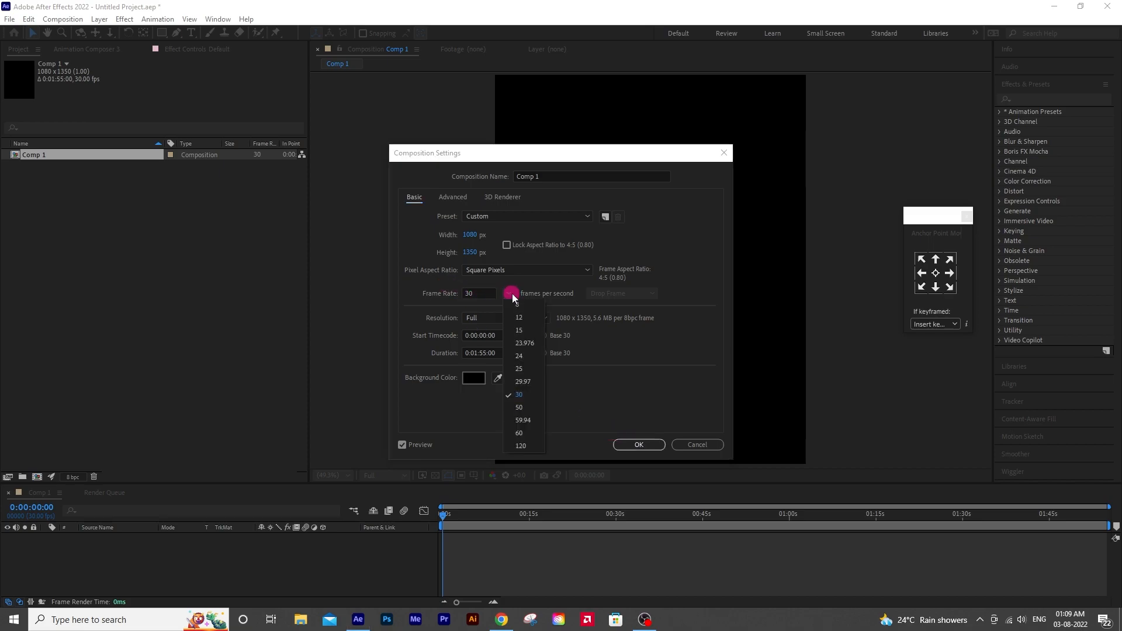
{"action": "left_click", "coordinate": [520, 395]}
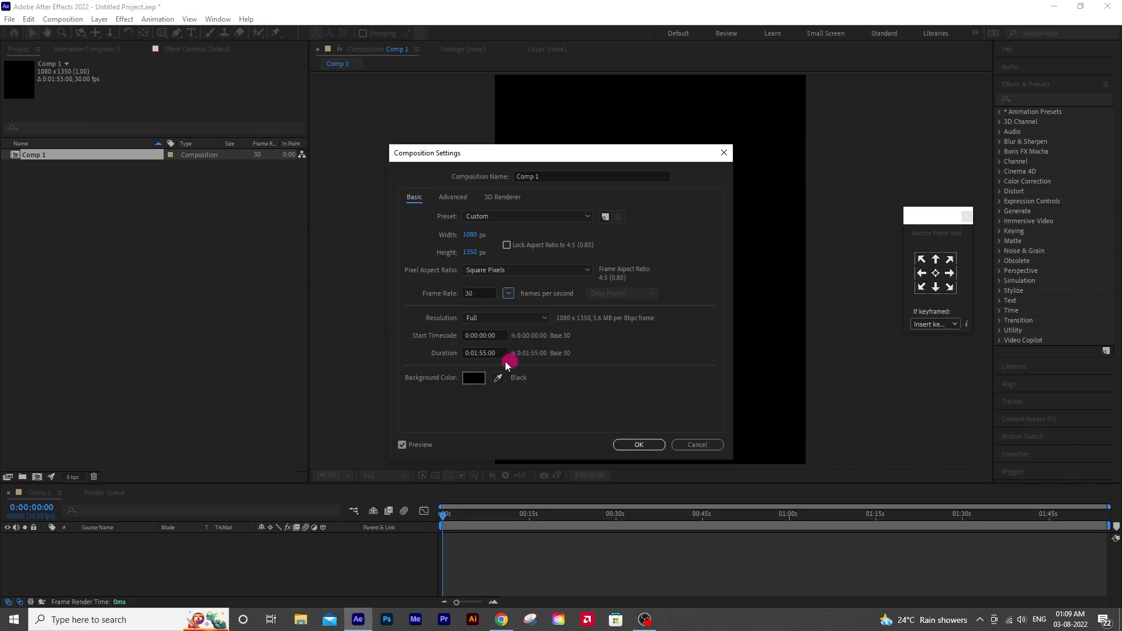
{"action": "left_click", "coordinate": [476, 354]}
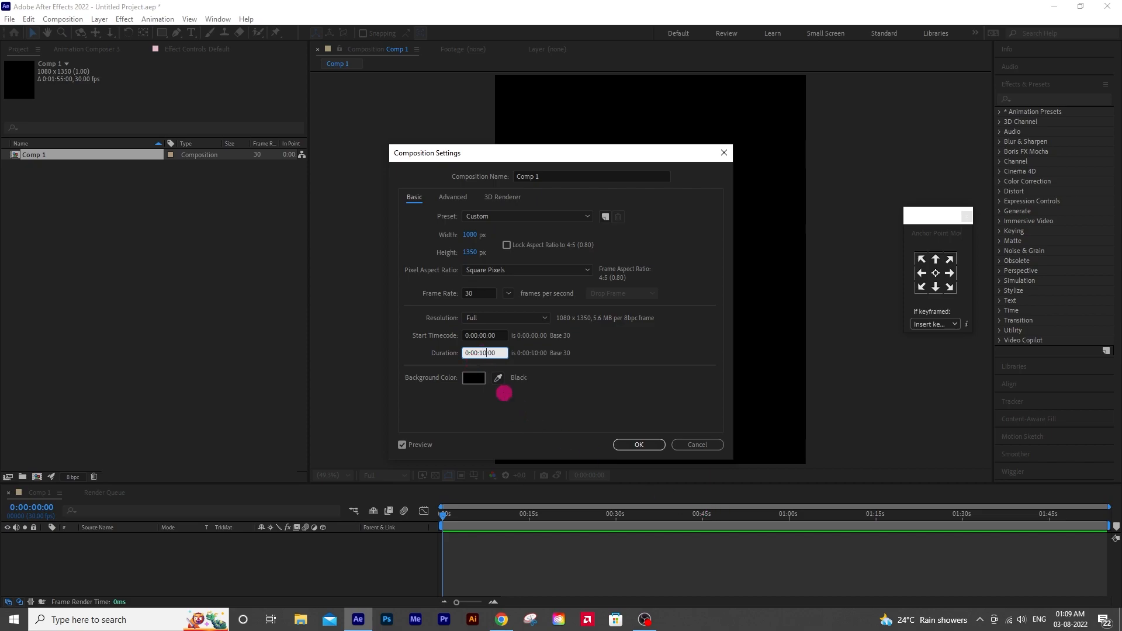
{"action": "left_click", "coordinate": [639, 445]}
{"action": "left_click_drag", "start_coordinate": [584, 525], "coordinate": [1089, 529]}
Display the Align and Character panels in the workspace
{"action": "left_click", "coordinate": [218, 19]}
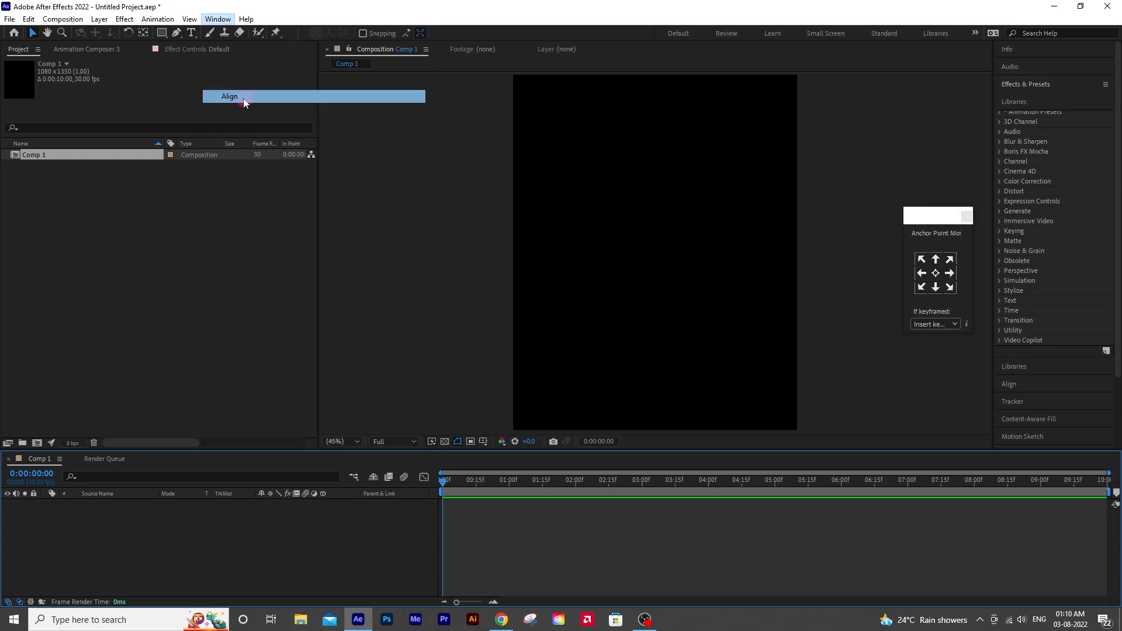
{"action": "left_click", "coordinate": [244, 98]}
{"action": "left_click", "coordinate": [218, 19]}
{"action": "left_click", "coordinate": [264, 186]}
{"action": "left_click", "coordinate": [218, 19]}
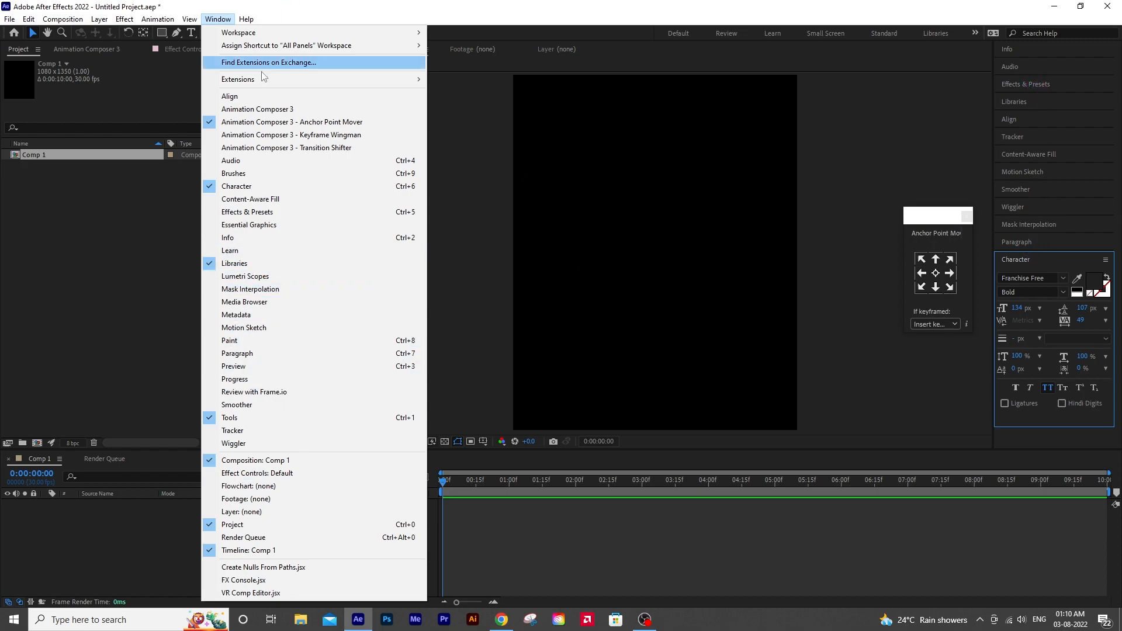
{"action": "left_click", "coordinate": [440, 288]}
Add a new black solid layer measuring 1080 x 1350 px to Comp 1
{"action": "right_click", "coordinate": [198, 532]}
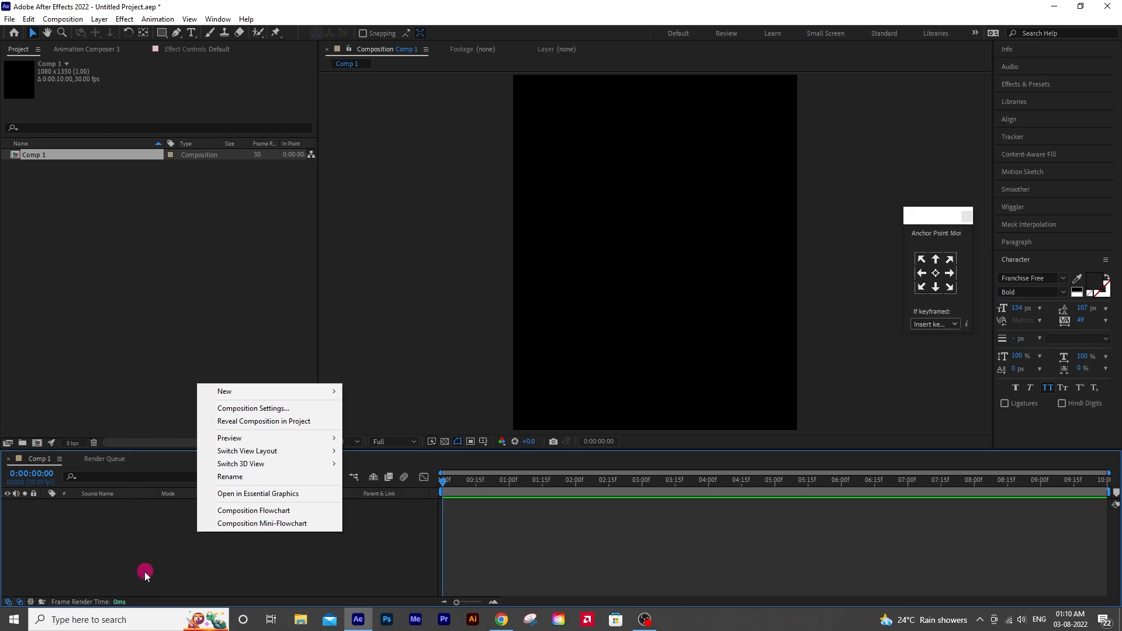
{"action": "right_click", "coordinate": [408, 210]}
{"action": "mouse_move", "coordinate": [442, 221]}
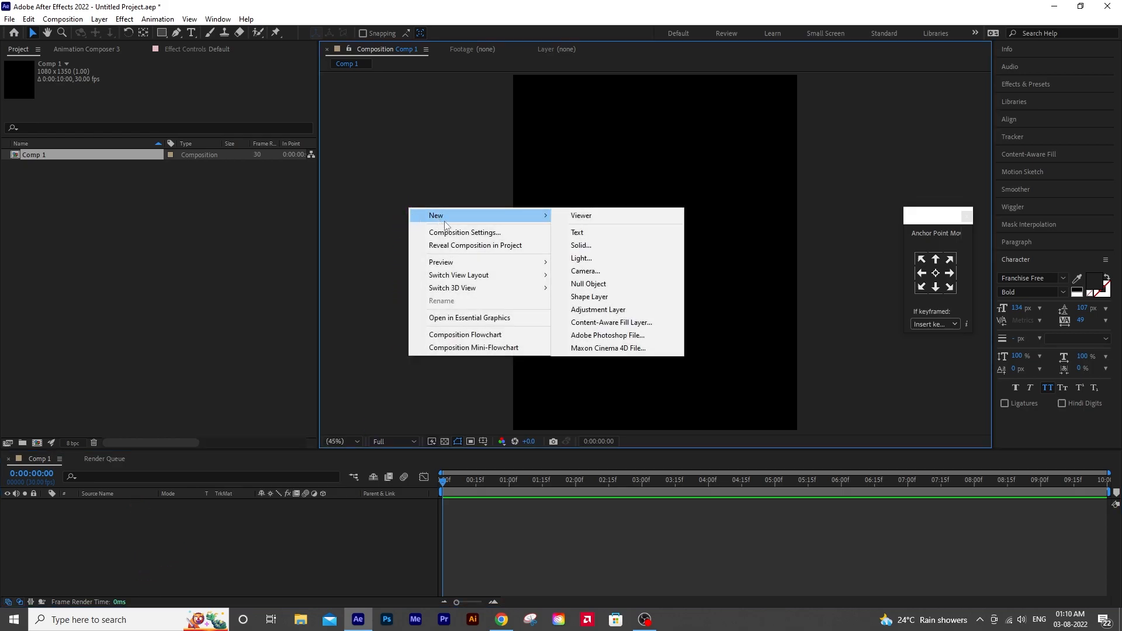
{"action": "left_click", "coordinate": [585, 245]}
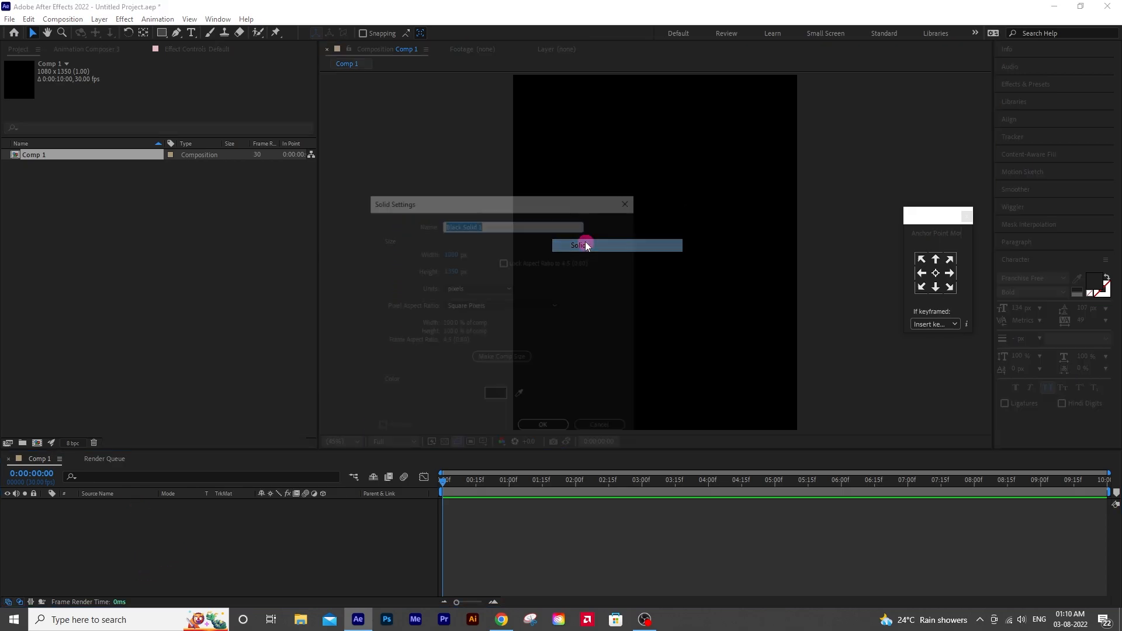
{"action": "left_click", "coordinate": [536, 432]}
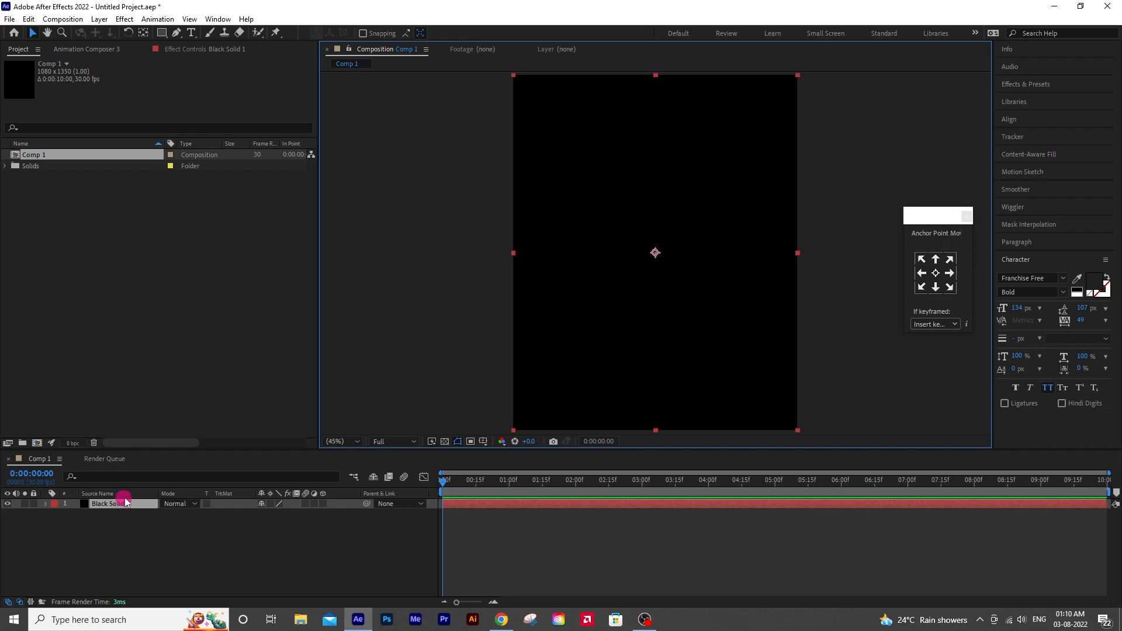
Change the solid layer's color from black to a very pale, near-white red
{"action": "key", "text": "ctrl+shift+y"}
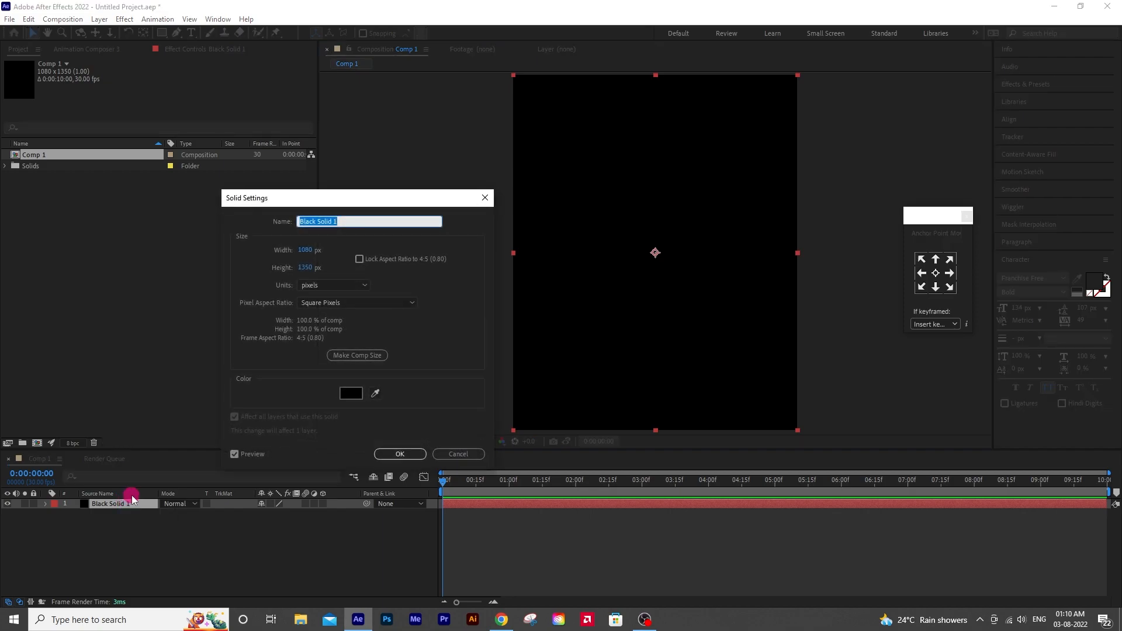
{"action": "left_click", "coordinate": [351, 393]}
{"action": "left_click", "coordinate": [864, 230]}
{"action": "mouse_move", "coordinate": [864, 230]}
{"action": "left_mouse_down"}
{"action": "mouse_move", "coordinate": [857, 186]}
{"action": "mouse_move", "coordinate": [927, 185]}
{"action": "mouse_move", "coordinate": [835, 179]}
{"action": "left_mouse_up"}
{"action": "left_click", "coordinate": [1086, 179]}
{"action": "left_click", "coordinate": [400, 454]}
{"action": "left_click", "coordinate": [121, 533]}
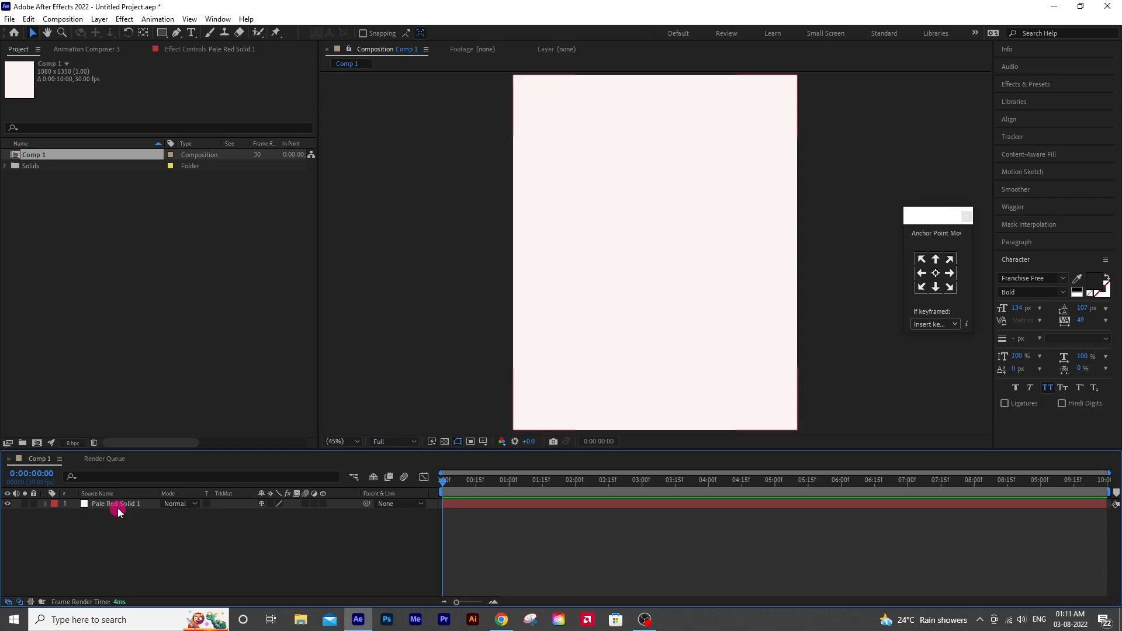
Find the Gradient Ramp effect by searching for "ramp" and apply it to the pale solid layer
{"action": "left_click", "coordinate": [118, 506]}
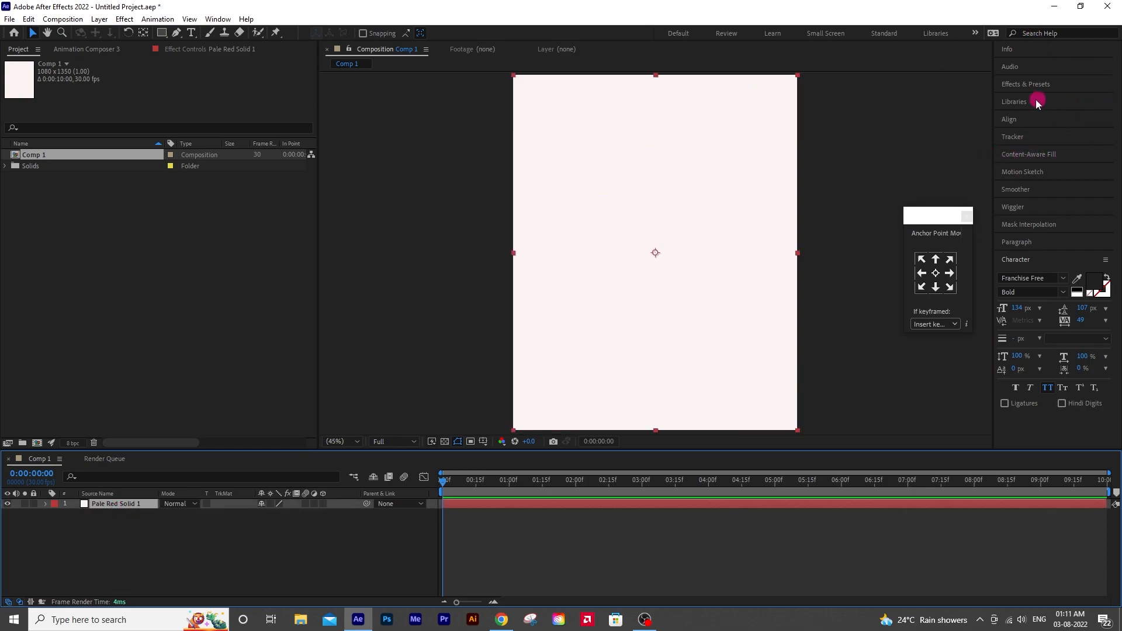
{"action": "left_click", "coordinate": [1029, 82]}
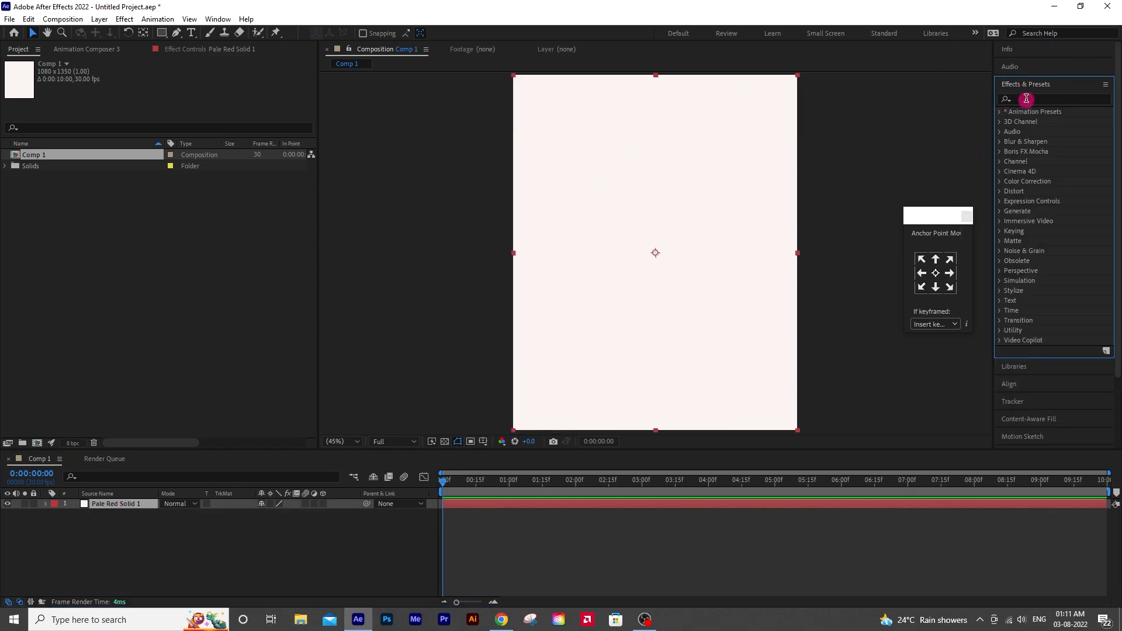
{"action": "left_click", "coordinate": [1027, 99]}
{"action": "type", "text": "ramp"}
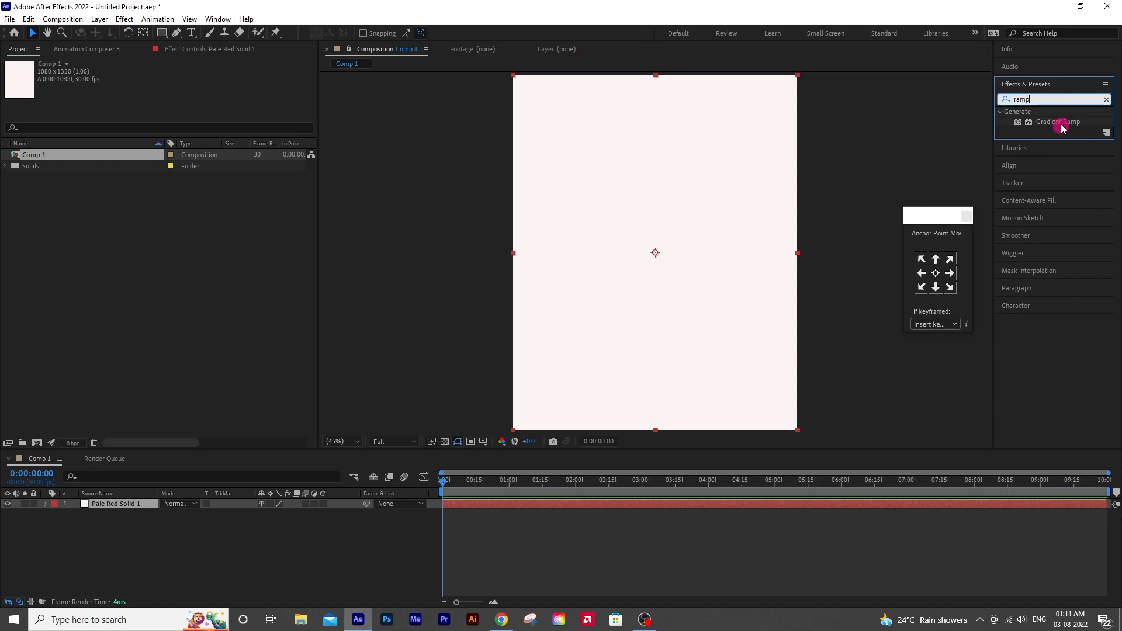
{"action": "left_click_drag", "start_coordinate": [1063, 128], "coordinate": [111, 508]}
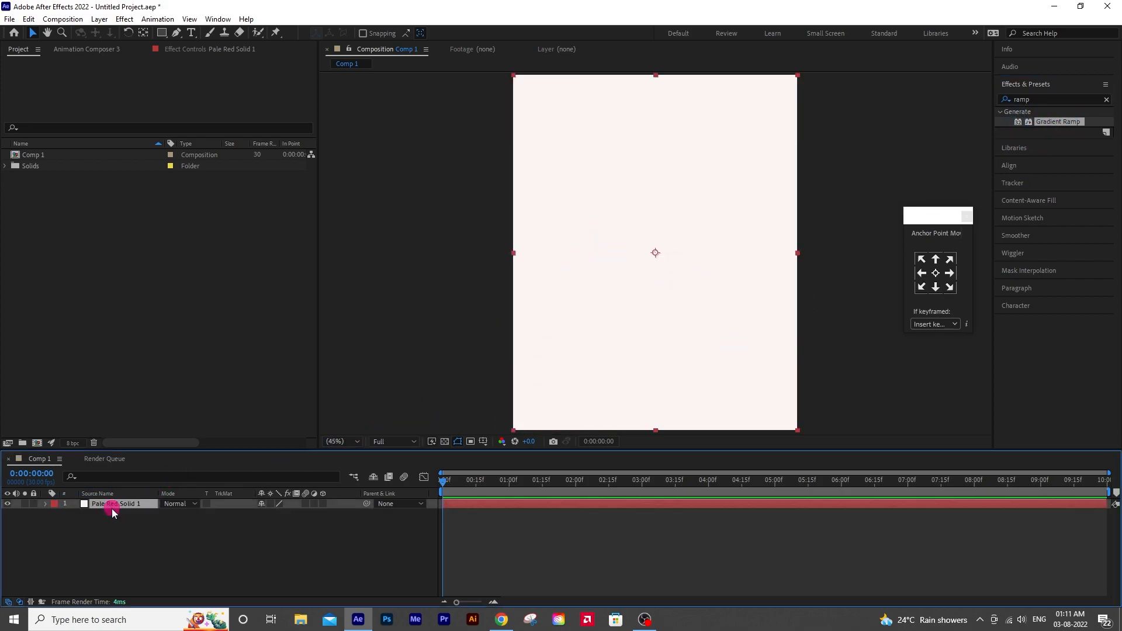
Apply the Gradient Ramp effect to the Pale Red Solid 1 layer
{"action": "double_click", "coordinate": [1061, 122]}
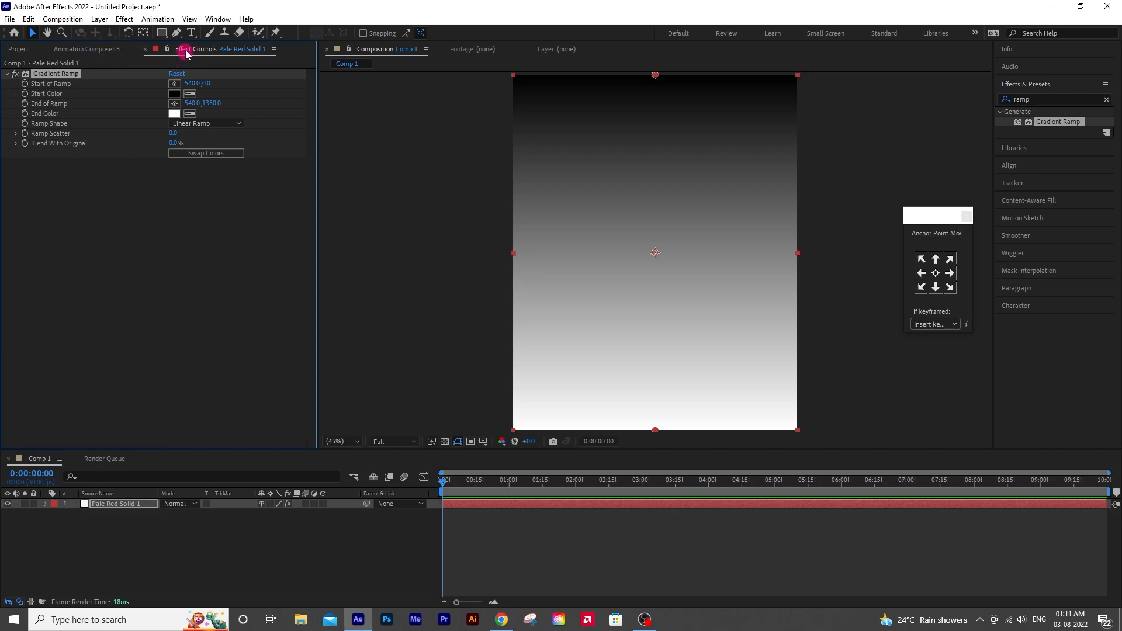
{"action": "left_click", "coordinate": [18, 50]}
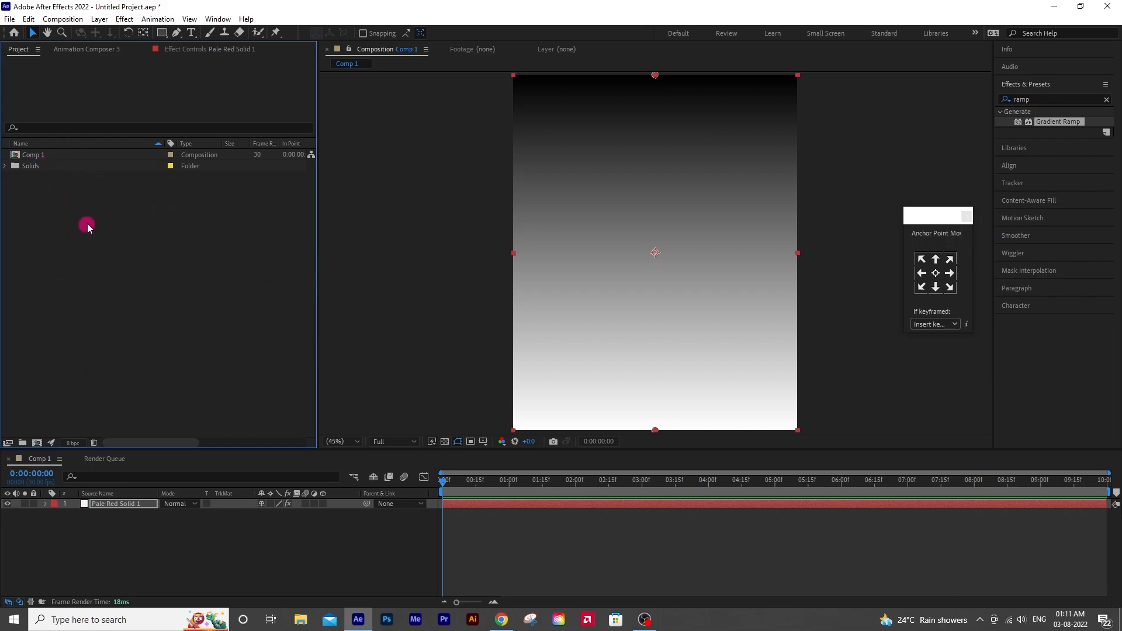
{"action": "left_click", "coordinate": [84, 51]}
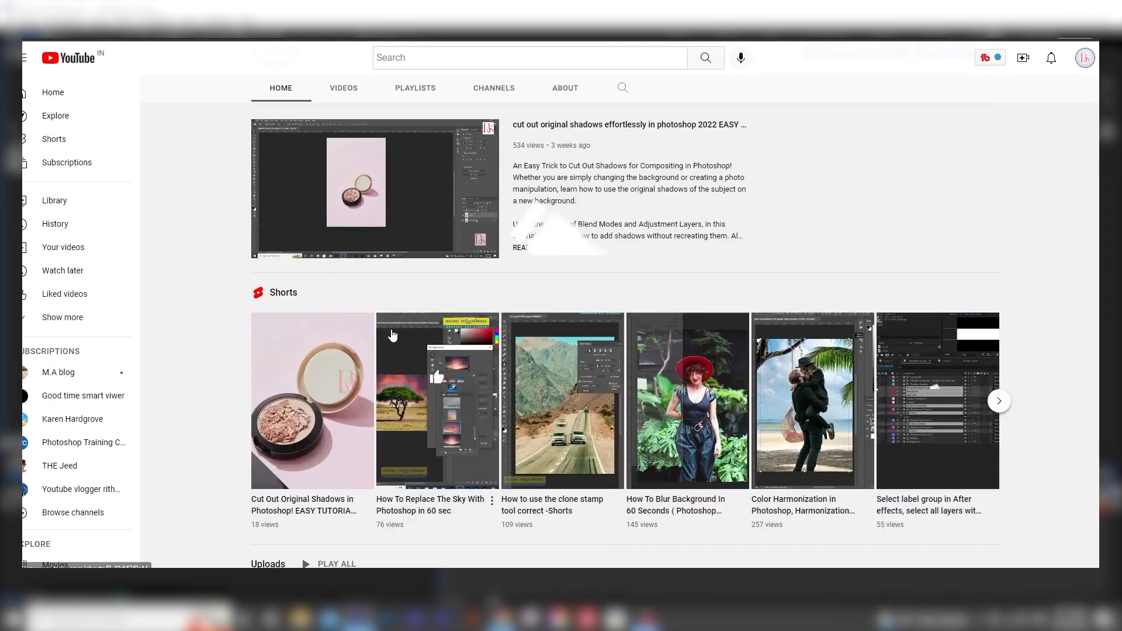
{"action": "scroll", "coordinate": [396, 337], "scroll_direction": "down", "scroll_amount": 3}
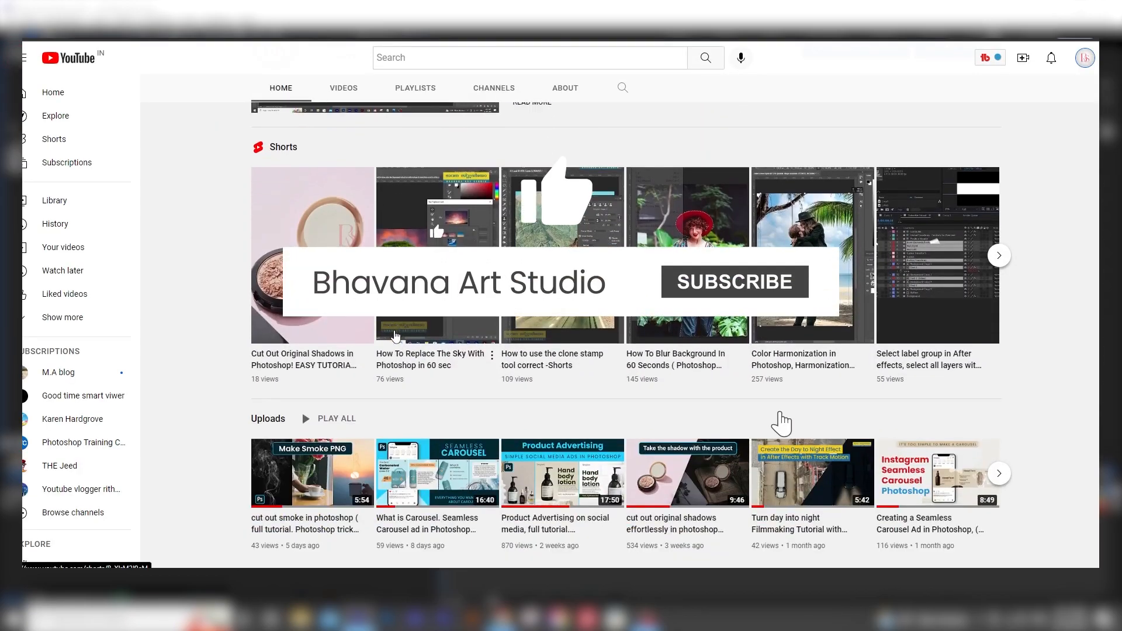
{"action": "left_click", "coordinate": [343, 87]}
{"action": "scroll", "coordinate": [762, 310], "scroll_direction": "down", "scroll_amount": 3}
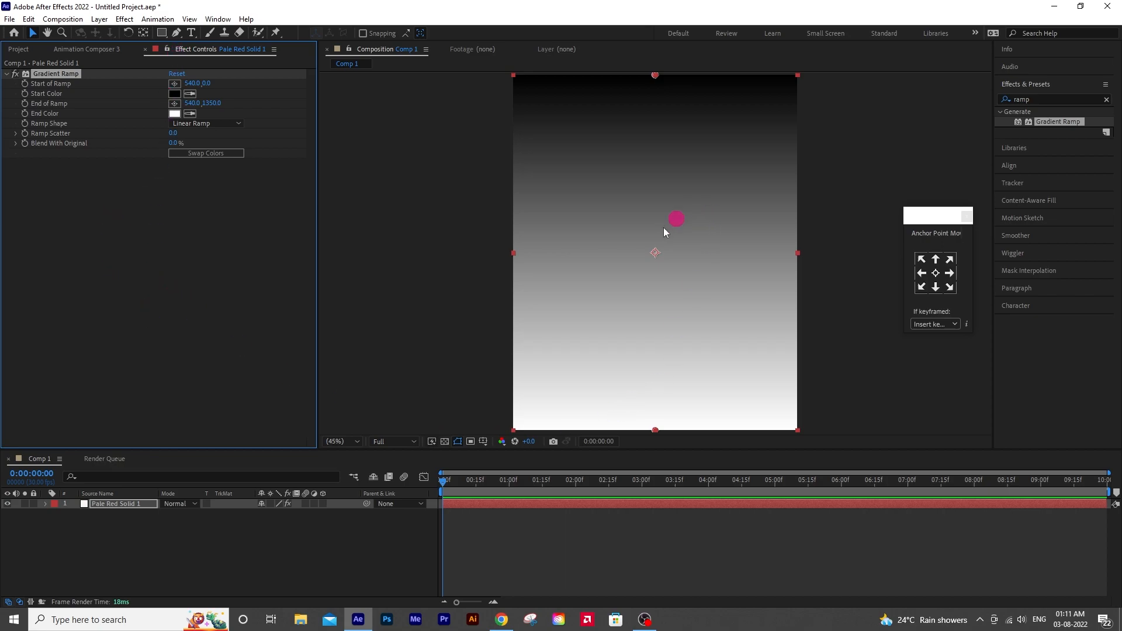
Set the Gradient Ramp's start point to about 540, 33 and its end point to about 540, 1450, just below the canvas
{"action": "left_click_drag", "start_coordinate": [215, 84], "coordinate": [289, 123]}
{"action": "scroll", "coordinate": [631, 243], "scroll_direction": "down", "scroll_amount": 2}
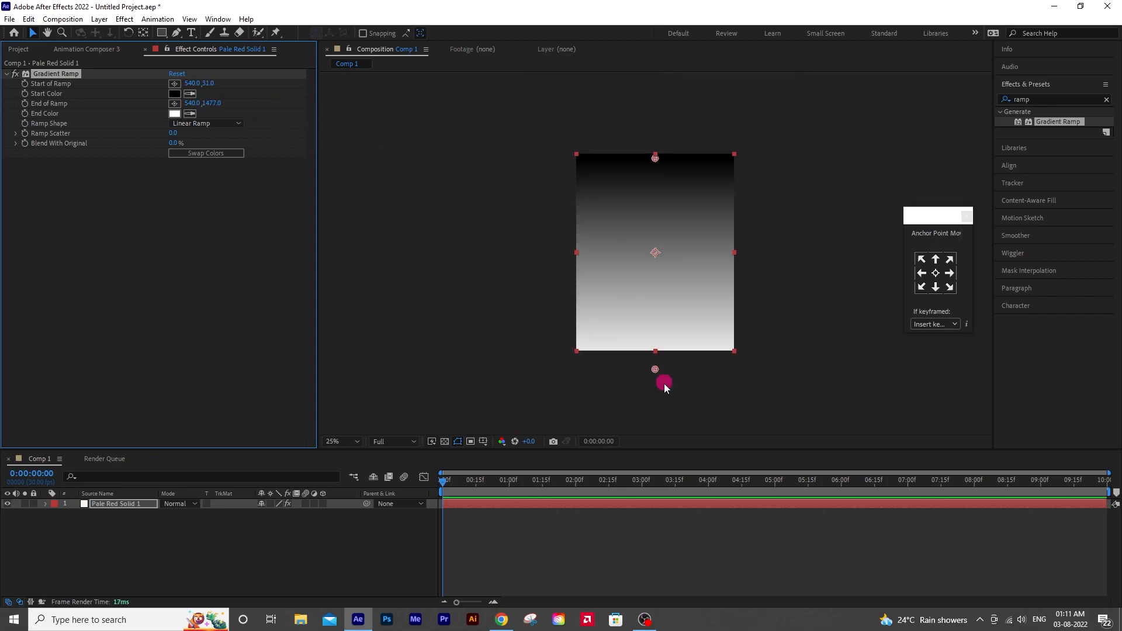
{"action": "mouse_move", "coordinate": [215, 106]}
{"action": "left_mouse_down"}
{"action": "mouse_move", "coordinate": [193, 105]}
{"action": "mouse_move", "coordinate": [213, 105]}
{"action": "mouse_move", "coordinate": [201, 114]}
{"action": "left_mouse_up"}
{"action": "left_click", "coordinate": [662, 255]}
{"action": "left_click", "coordinate": [355, 444]}
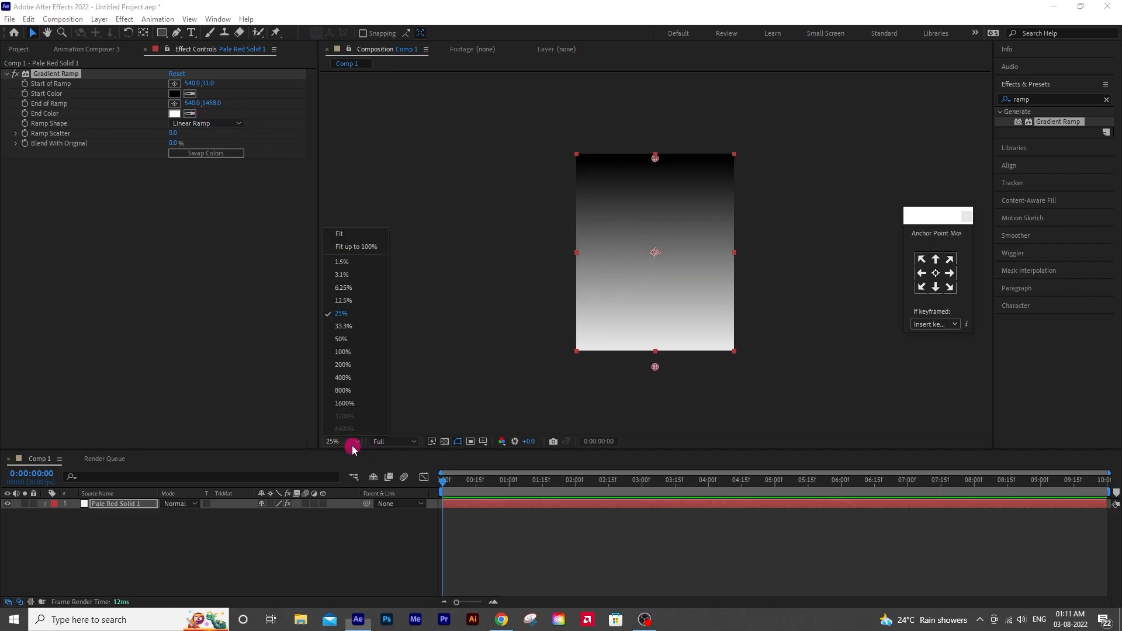
{"action": "left_click", "coordinate": [362, 237]}
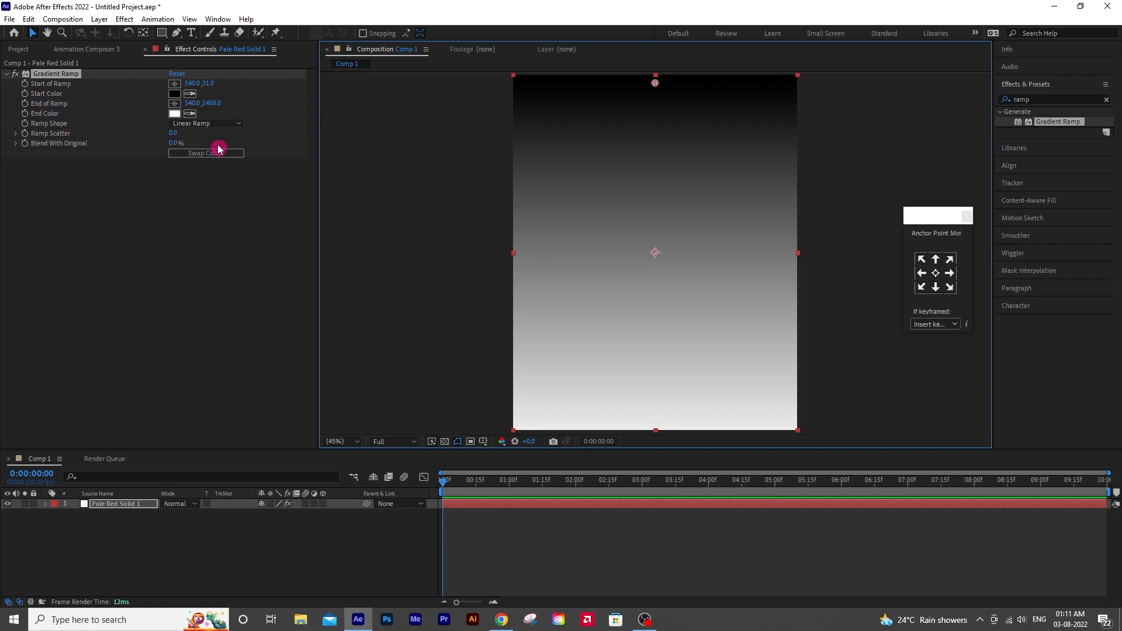
Change the ramp shape to Radial Ramp and swap the gradient's start and end colors
{"action": "left_click", "coordinate": [208, 124]}
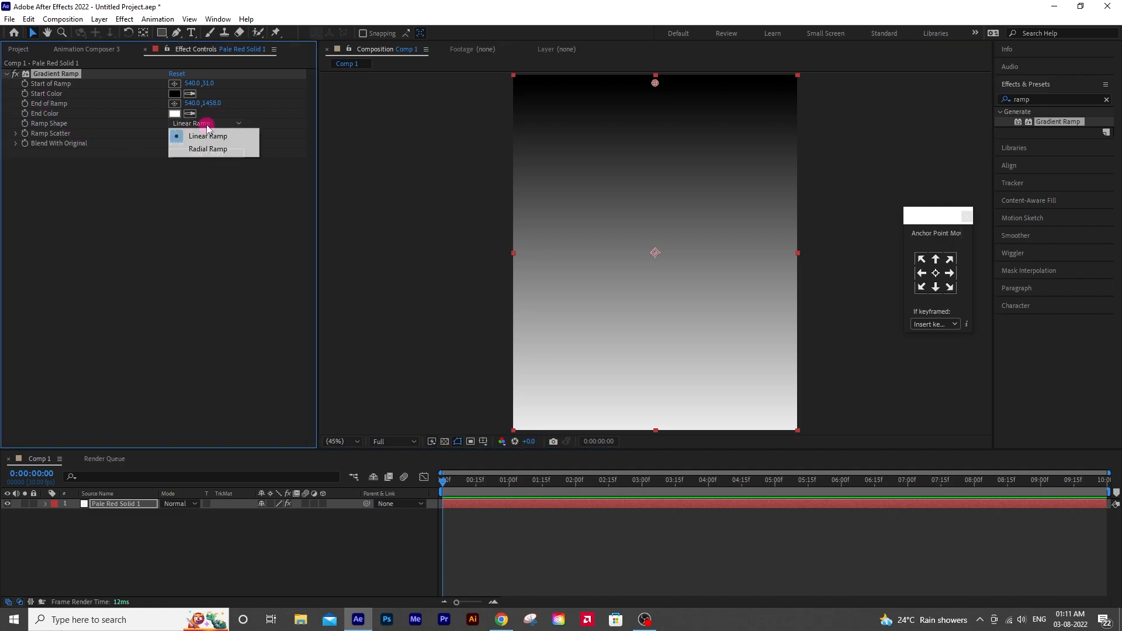
{"action": "left_click", "coordinate": [207, 149]}
{"action": "left_click", "coordinate": [206, 154]}
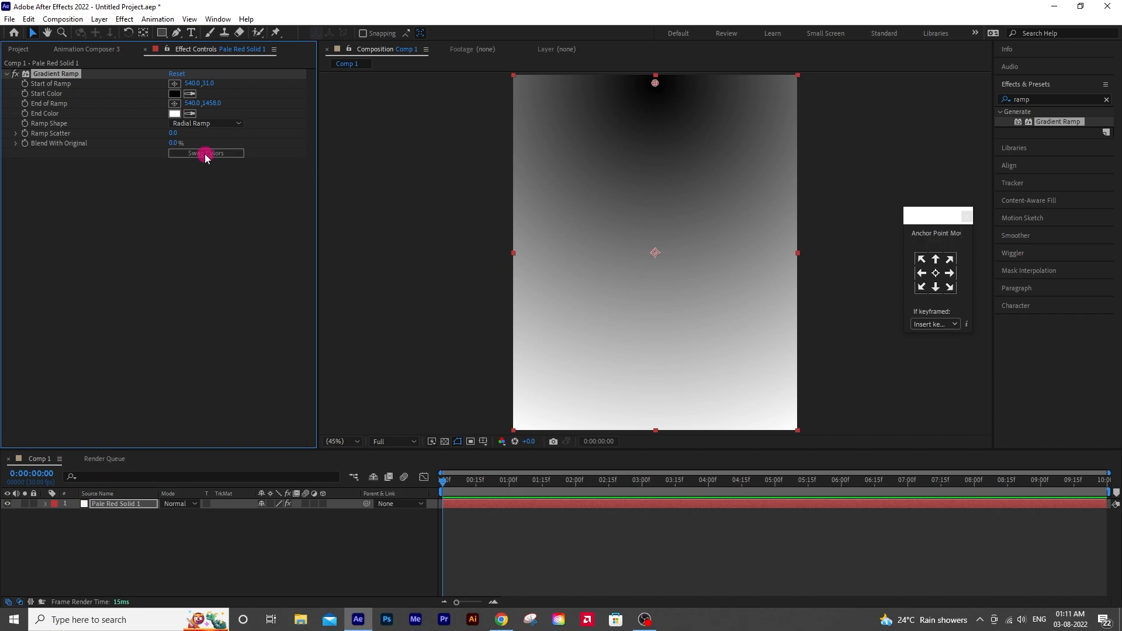
Set the Gradient Ramp's end color to a dark gray
{"action": "left_click", "coordinate": [174, 113]}
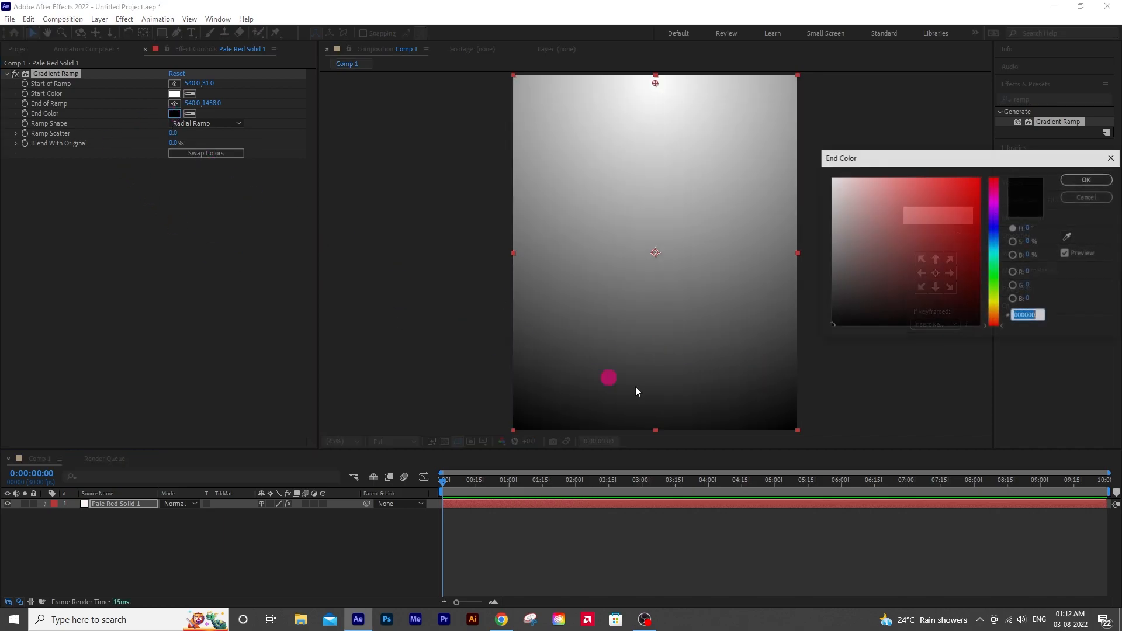
{"action": "left_click_drag", "start_coordinate": [857, 273], "coordinate": [829, 283]}
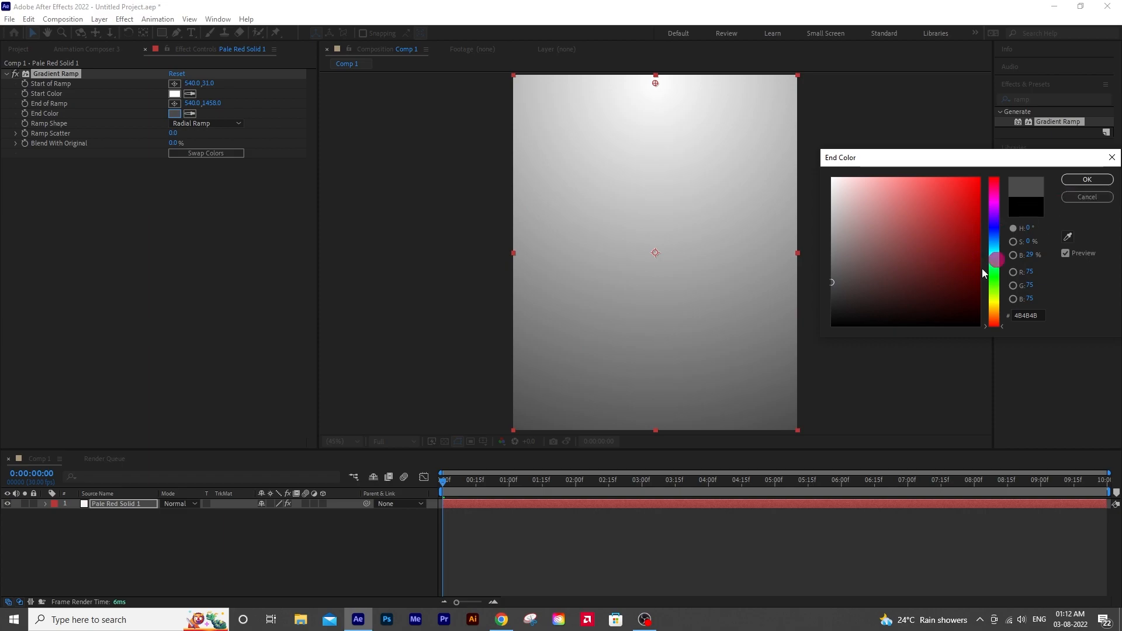
{"action": "left_click", "coordinate": [831, 296]}
{"action": "left_click", "coordinate": [1088, 180]}
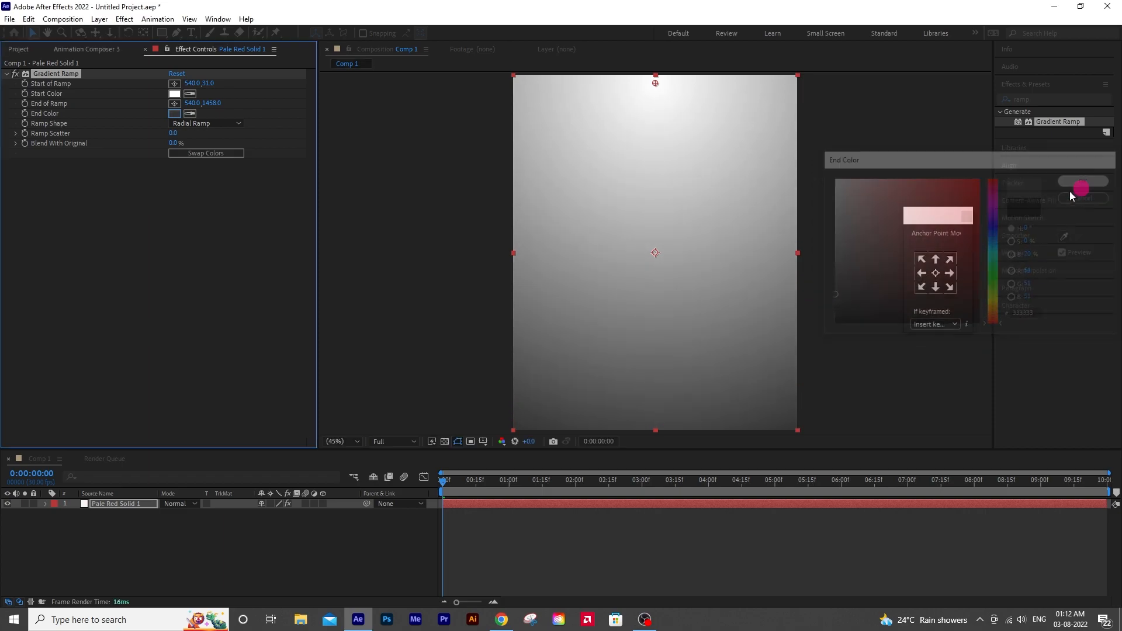
{"action": "left_click", "coordinate": [167, 219]}
Move the gradient's start point up to 540, 6 near the upper edge of the canvas and deselect the solid layer
{"action": "left_click_drag", "start_coordinate": [216, 83], "coordinate": [111, 168]}
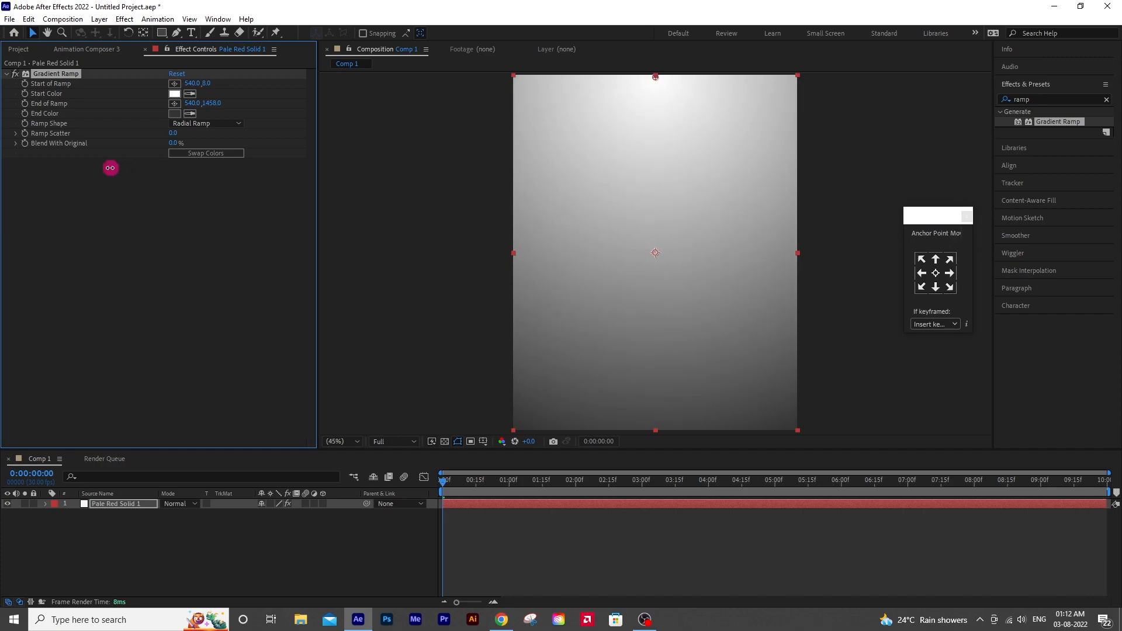
{"action": "left_click", "coordinate": [315, 560]}
{"action": "left_click", "coordinate": [534, 234]}
{"action": "left_click", "coordinate": [343, 129]}
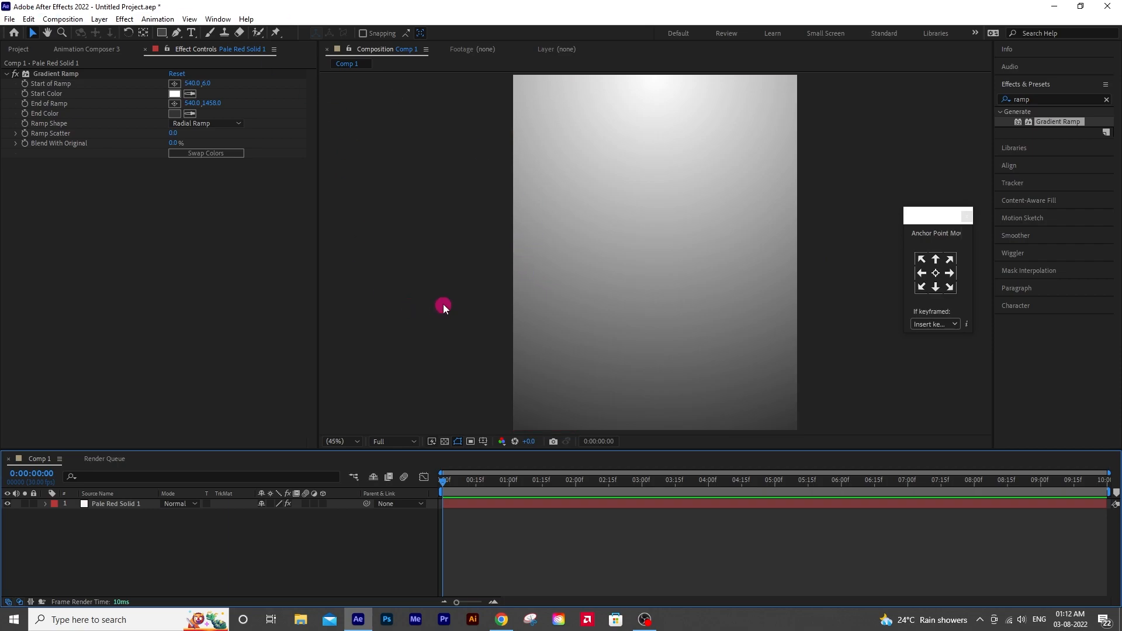
Save the project as 3 in the a22after folder
{"action": "key", "text": "ctrl+s"}
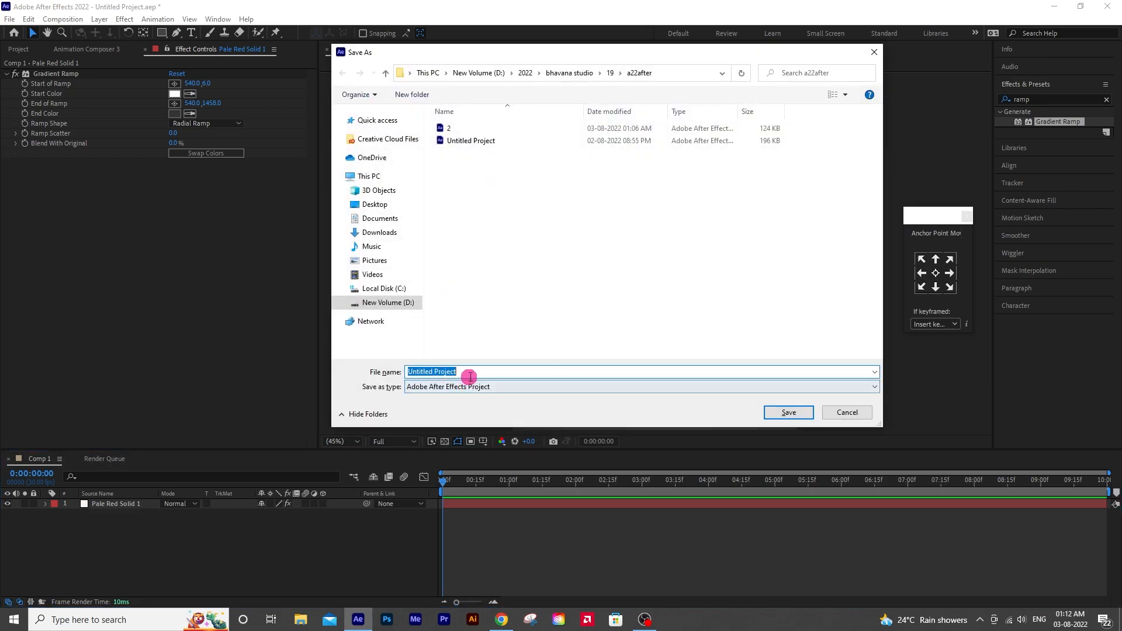
{"action": "type", "text": "3"}
{"action": "left_click", "coordinate": [790, 412]}
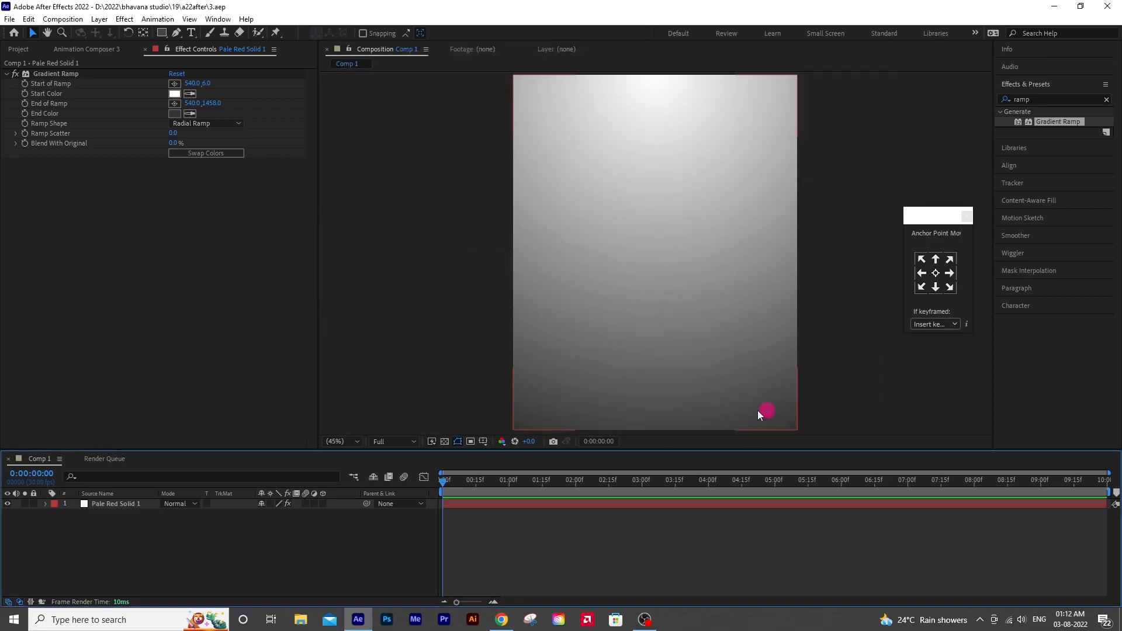
Add a text layer reading SHADOW over the gradient and move it near the middle of the composition
{"action": "left_click_drag", "start_coordinate": [938, 221], "coordinate": [1054, 327]}
{"action": "left_click", "coordinate": [191, 34]}
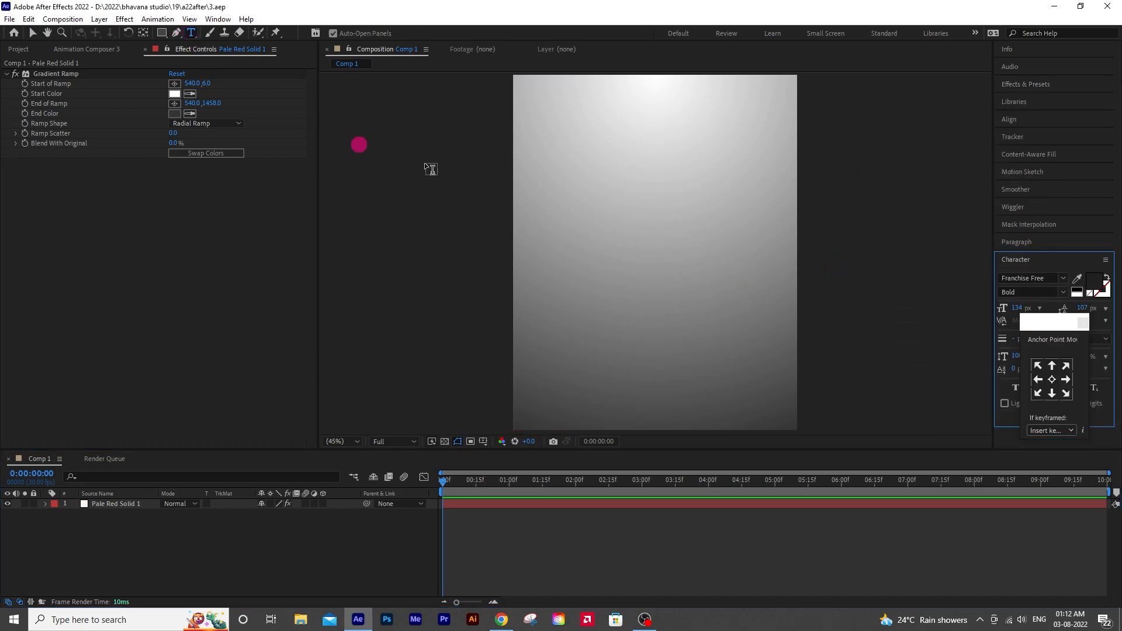
{"action": "left_click", "coordinate": [579, 246]}
{"action": "type", "text": "S"}
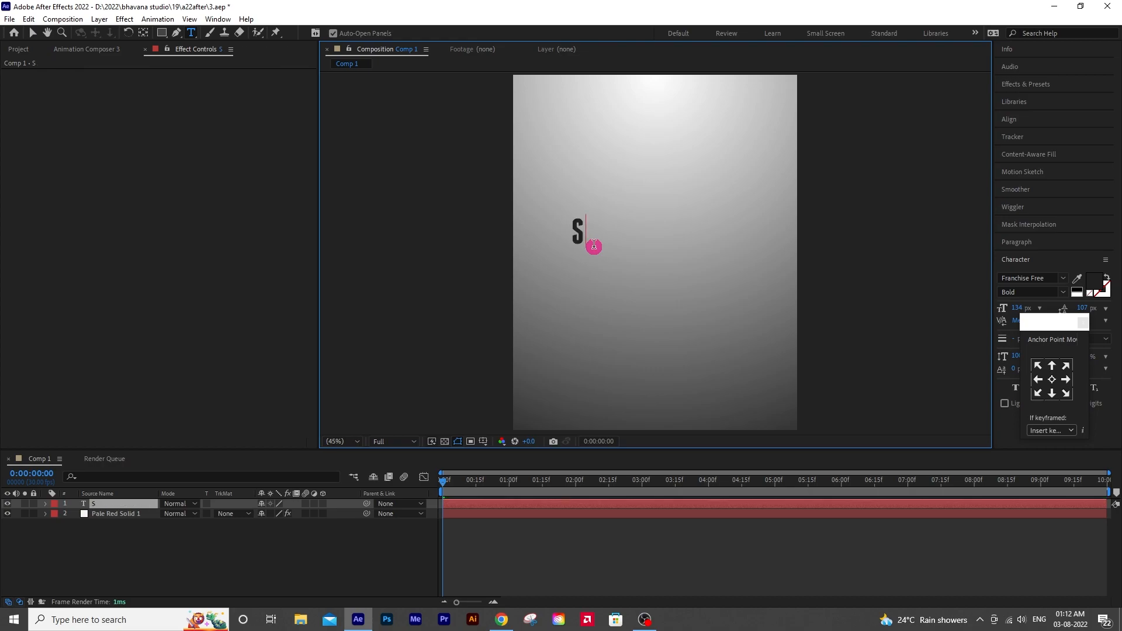
{"action": "type", "text": "HADOW"}
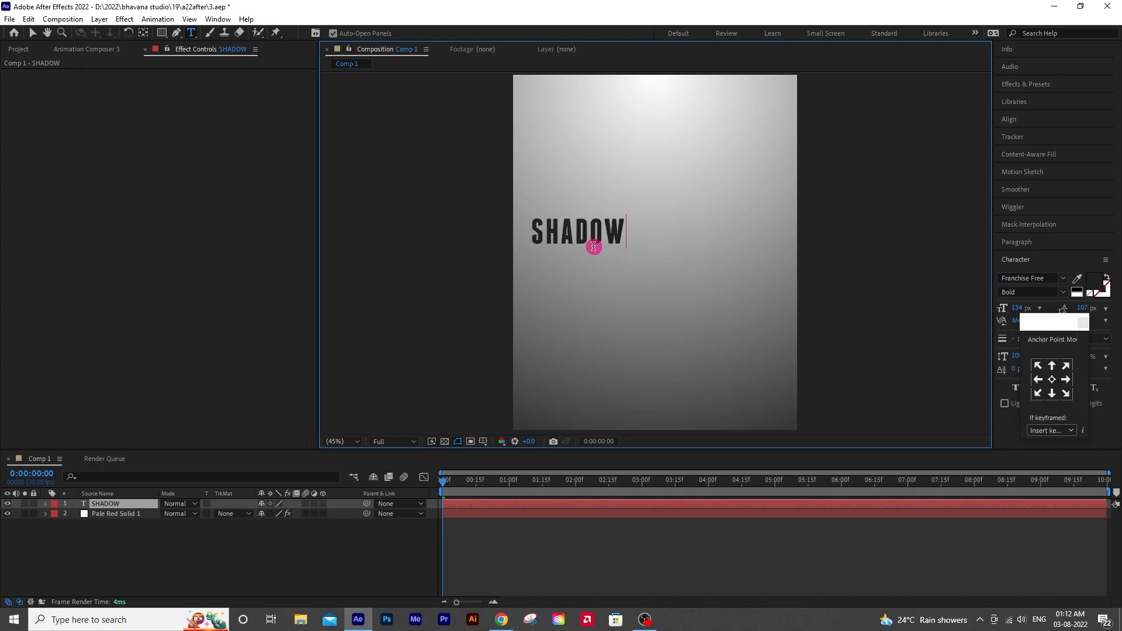
{"action": "left_click", "coordinate": [33, 32]}
{"action": "left_click", "coordinate": [208, 118]}
{"action": "left_click_drag", "start_coordinate": [608, 237], "coordinate": [661, 250]}
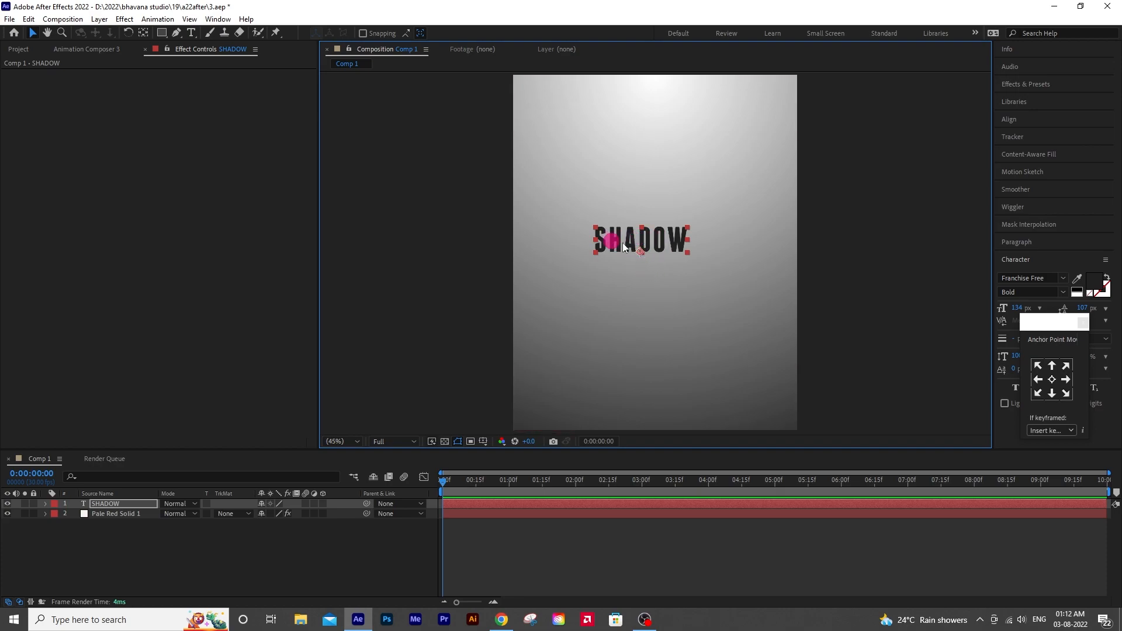
Place the SHADOW text layer's anchor point at the center of the text
{"action": "key", "text": "y"}
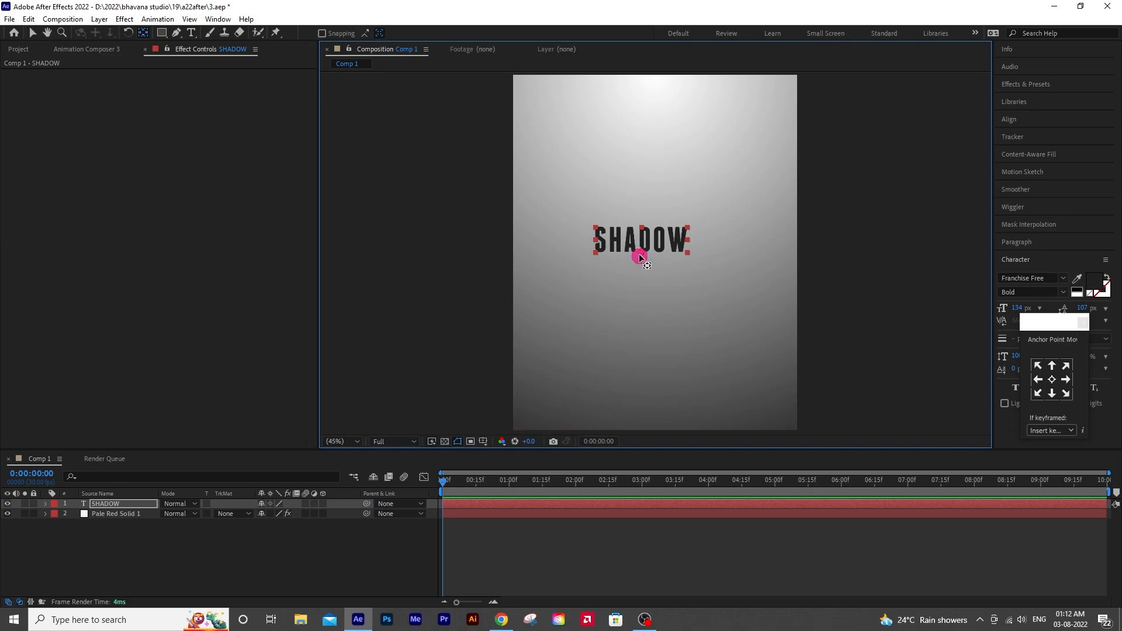
{"action": "left_click_drag", "start_coordinate": [640, 255], "coordinate": [642, 240]}
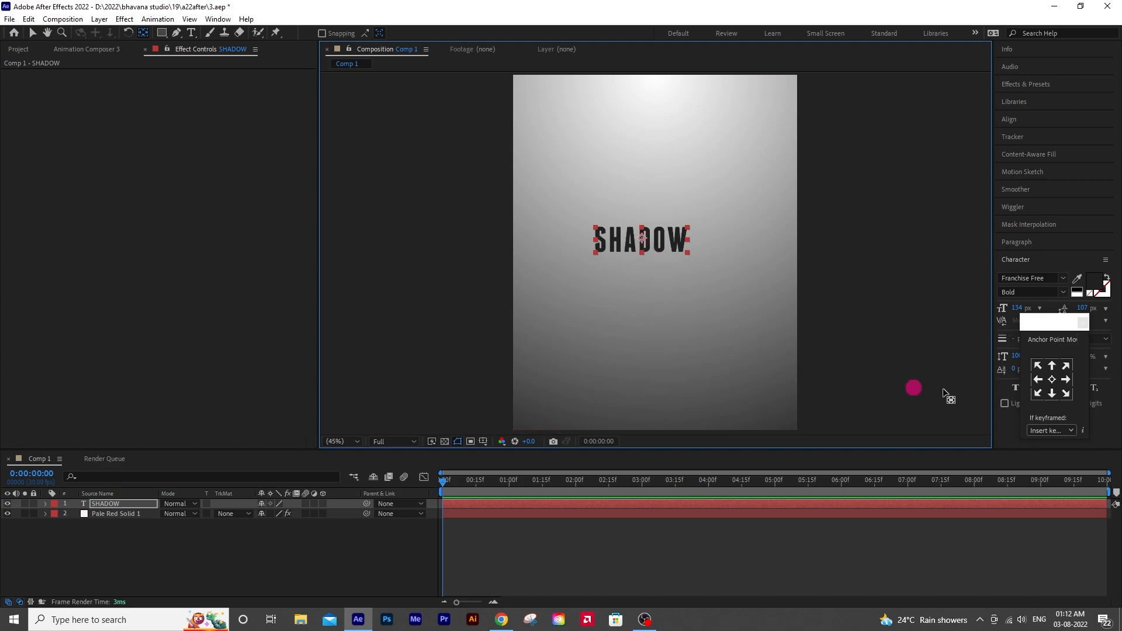
{"action": "left_click", "coordinate": [1053, 381]}
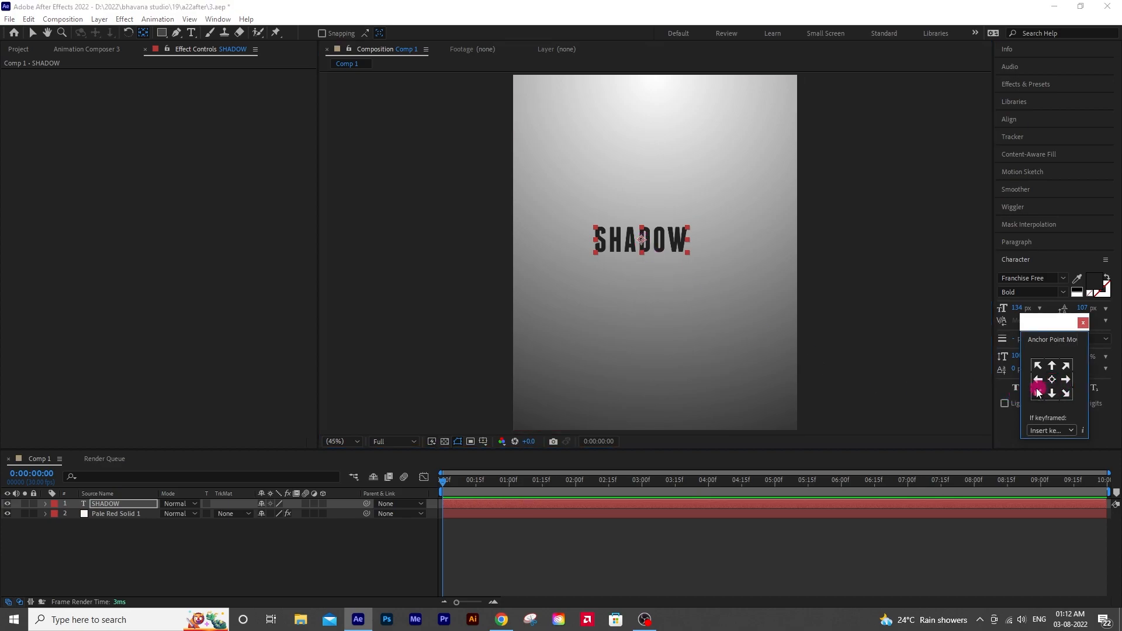
{"action": "left_click", "coordinate": [1052, 365]}
{"action": "left_click", "coordinate": [1054, 393]}
{"action": "left_click", "coordinate": [1066, 380]}
{"action": "left_click", "coordinate": [1052, 380]}
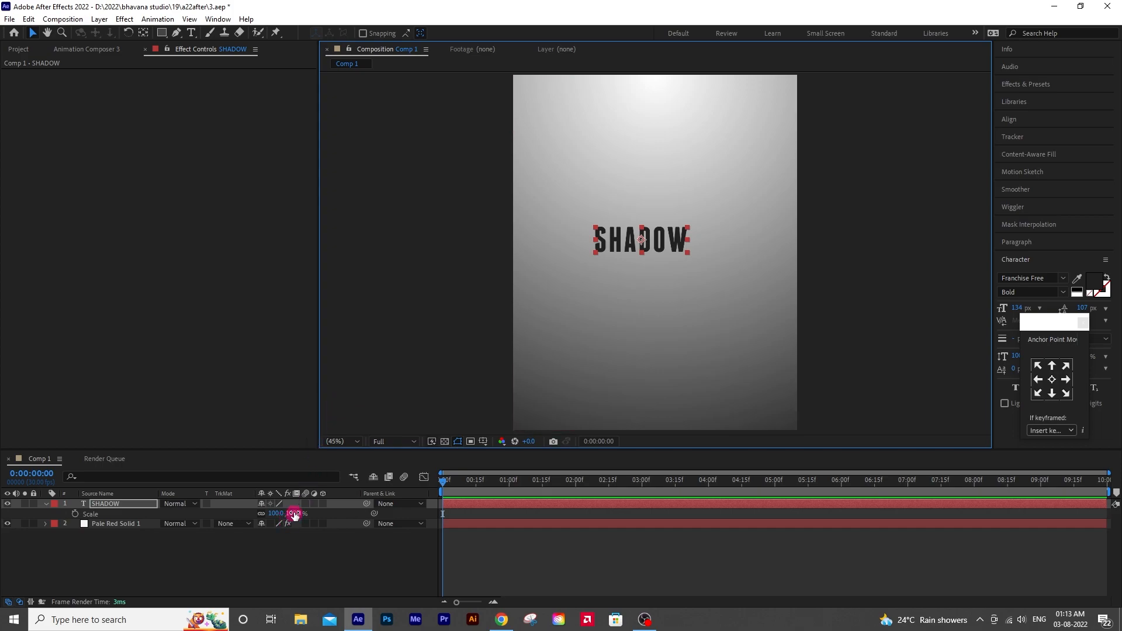
Scale the SHADOW text to 161% and center it horizontally and vertically in the composition
{"action": "left_click_drag", "start_coordinate": [294, 514], "coordinate": [330, 514]}
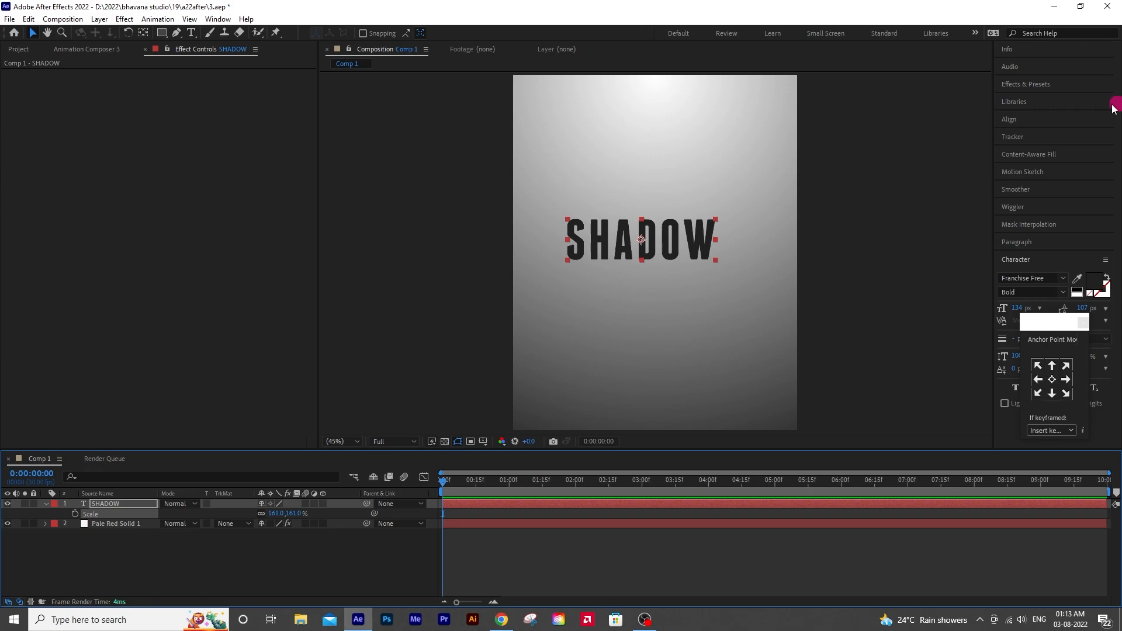
{"action": "left_click", "coordinate": [1013, 121]}
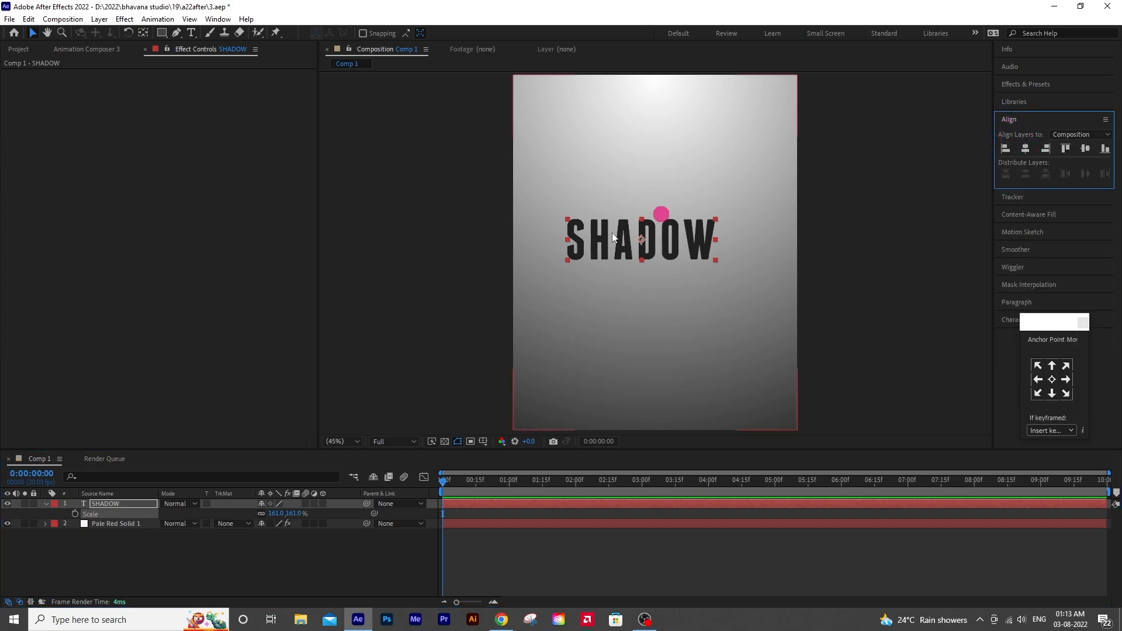
{"action": "left_click", "coordinate": [1025, 149]}
{"action": "left_click", "coordinate": [1086, 149]}
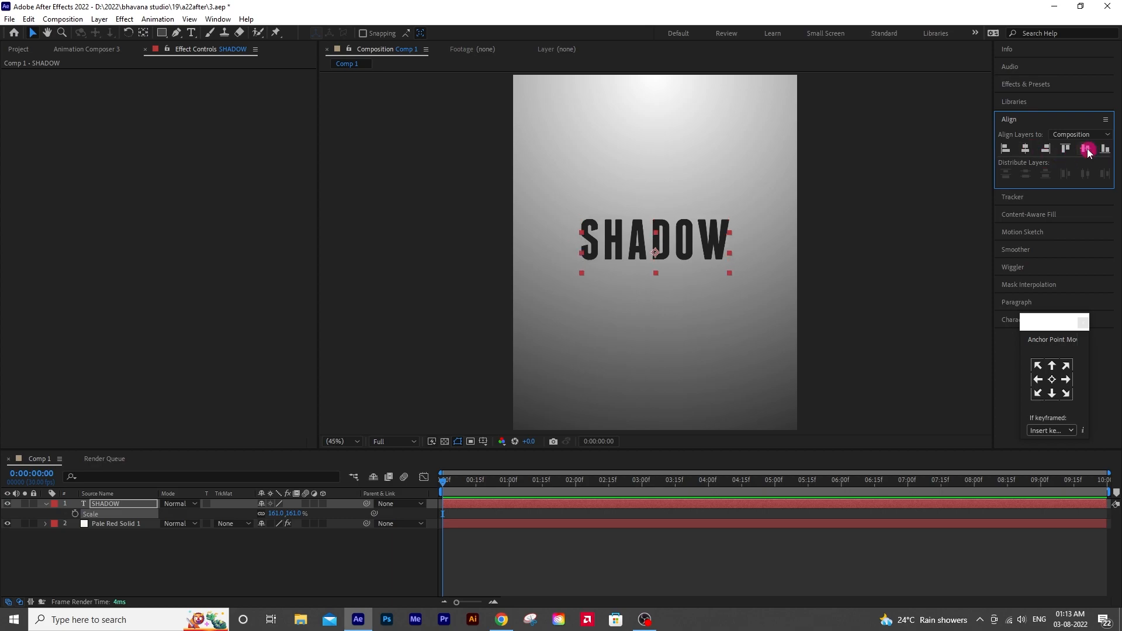
{"action": "left_click", "coordinate": [143, 555]}
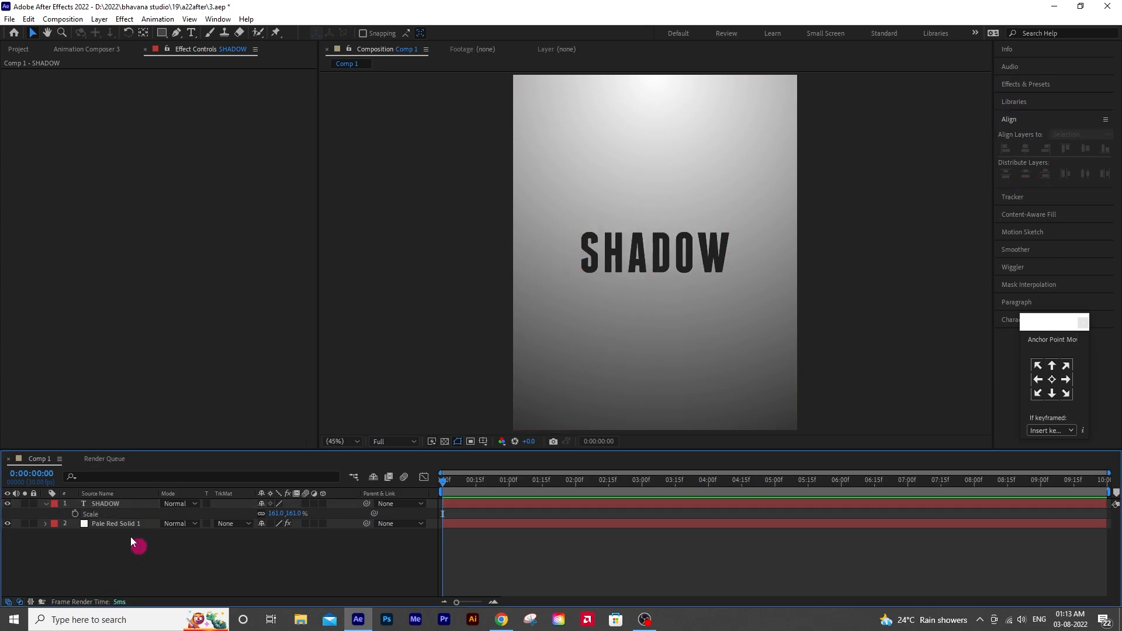
Duplicate the SHADOW text layer and change the upper copy's fill color to white
{"action": "left_click", "coordinate": [117, 506]}
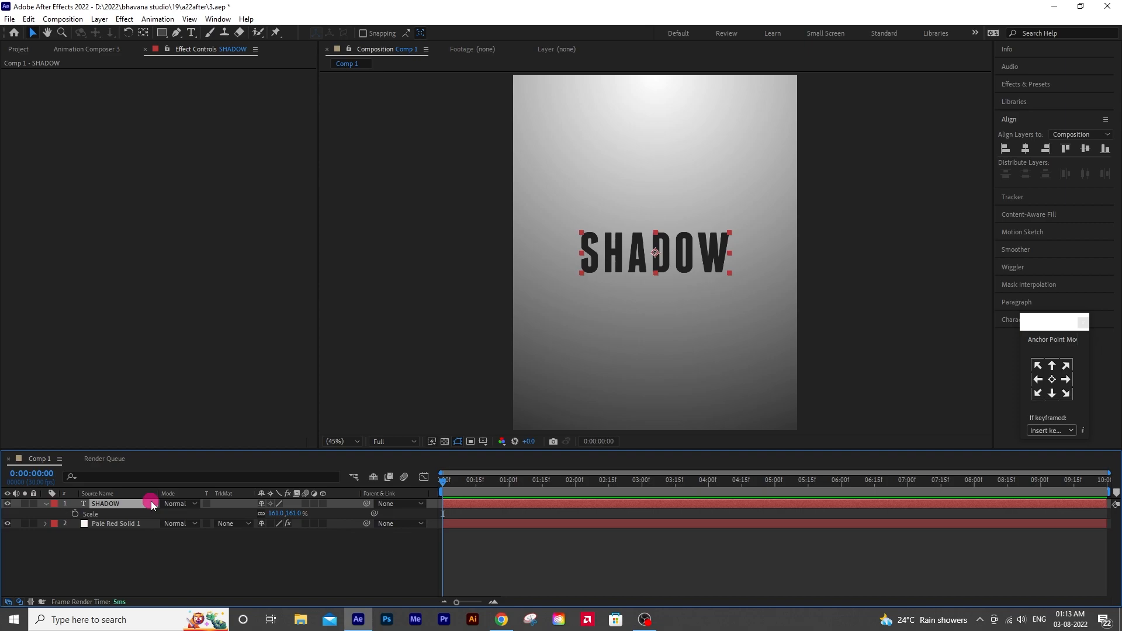
{"action": "key", "text": "ctrl+d"}
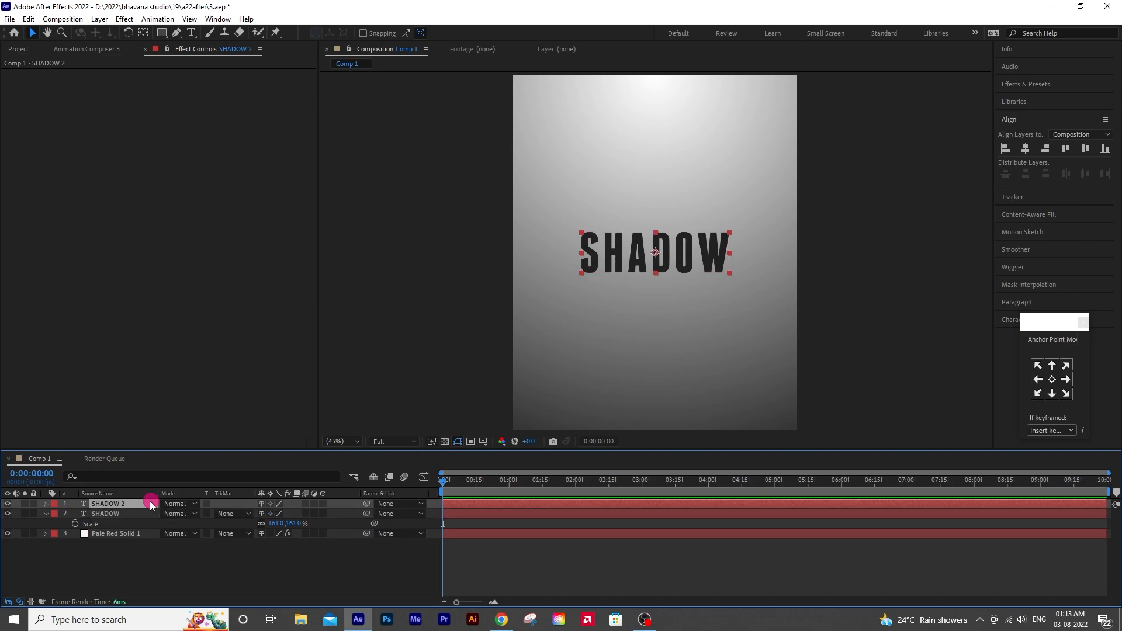
{"action": "double_click", "coordinate": [120, 505]}
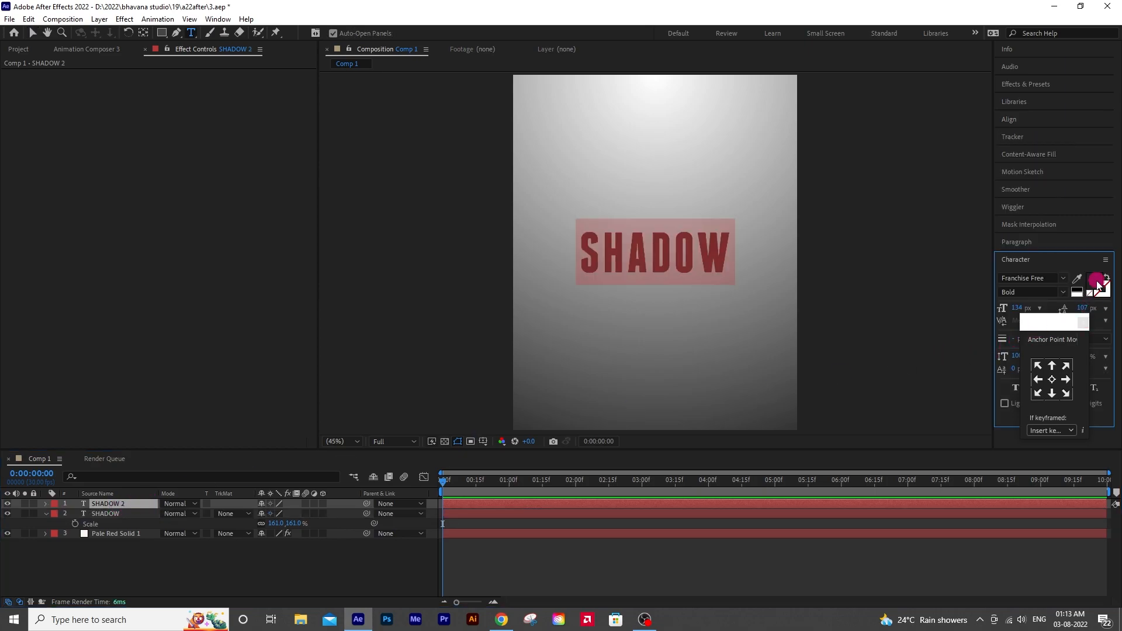
{"action": "left_click", "coordinate": [1098, 286]}
{"action": "left_click_drag", "start_coordinate": [909, 246], "coordinate": [746, 142]}
{"action": "left_click", "coordinate": [1085, 180]}
{"action": "left_click", "coordinate": [106, 571]}
Apply the CC Radial Fast Blur effect to the lower SHADOW text layer
{"action": "left_click", "coordinate": [115, 514]}
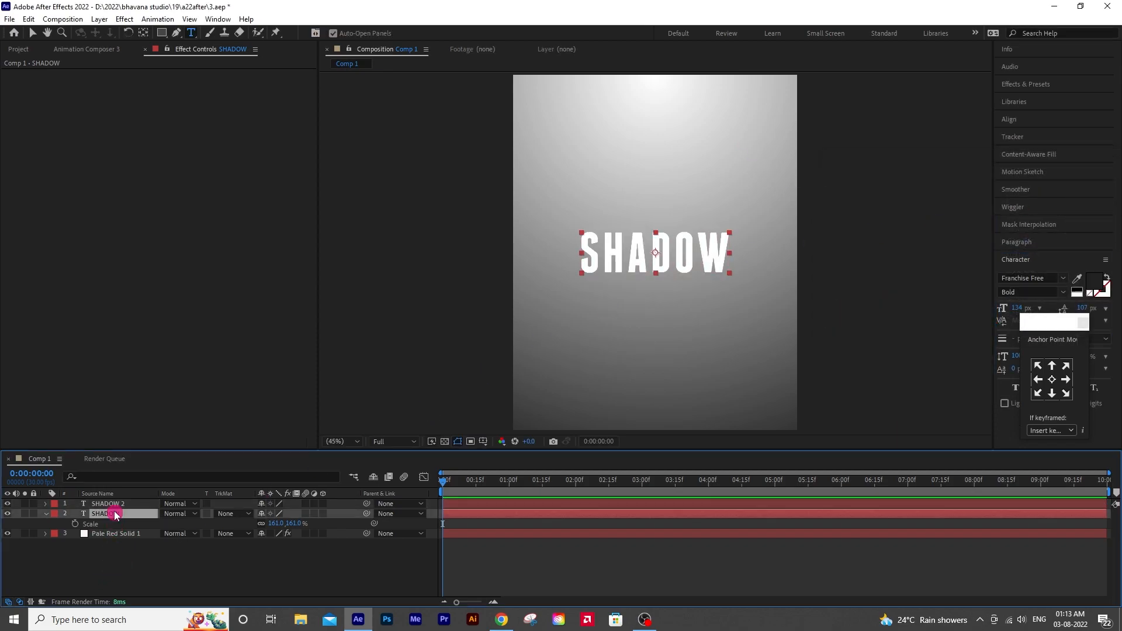
{"action": "key", "text": "ctrl+space"}
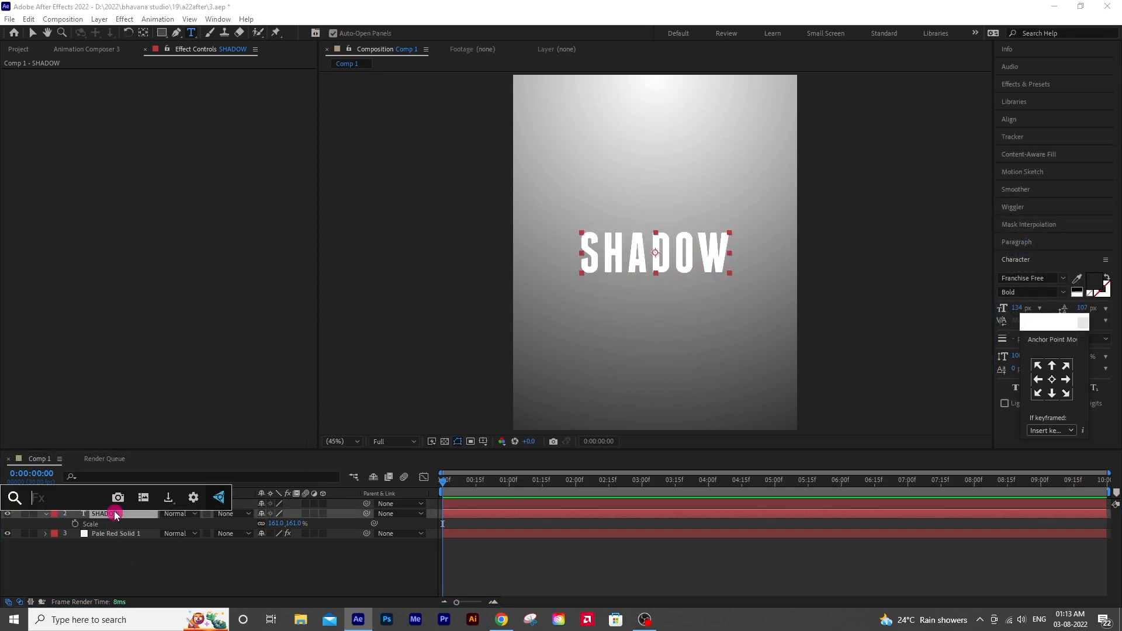
{"action": "type", "text": "cc r"}
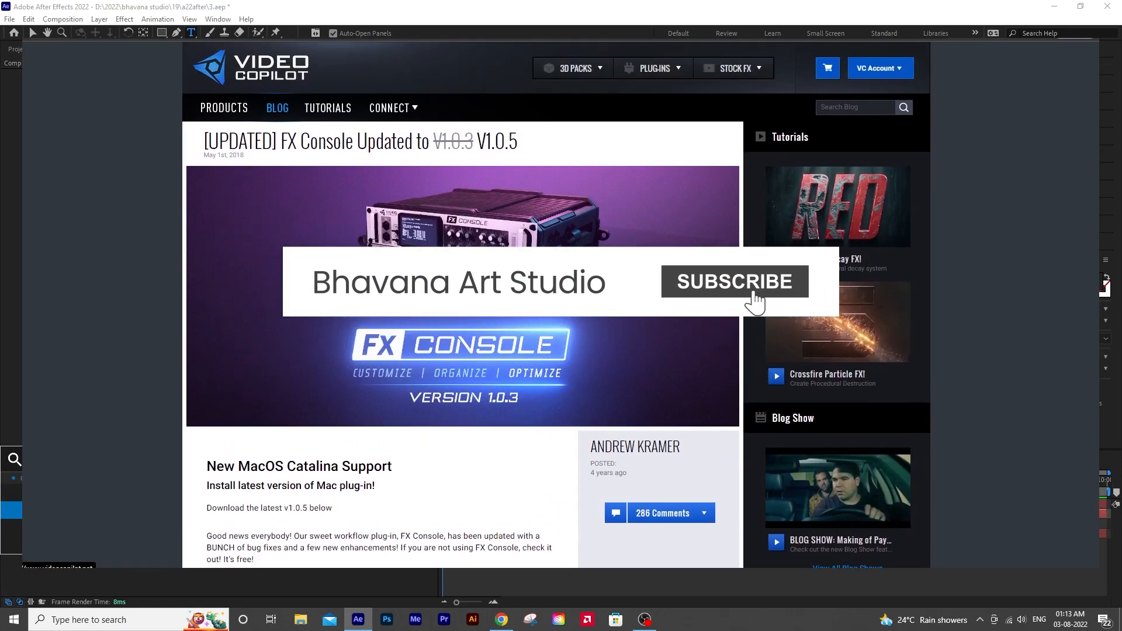
{"action": "key", "text": "Return"}
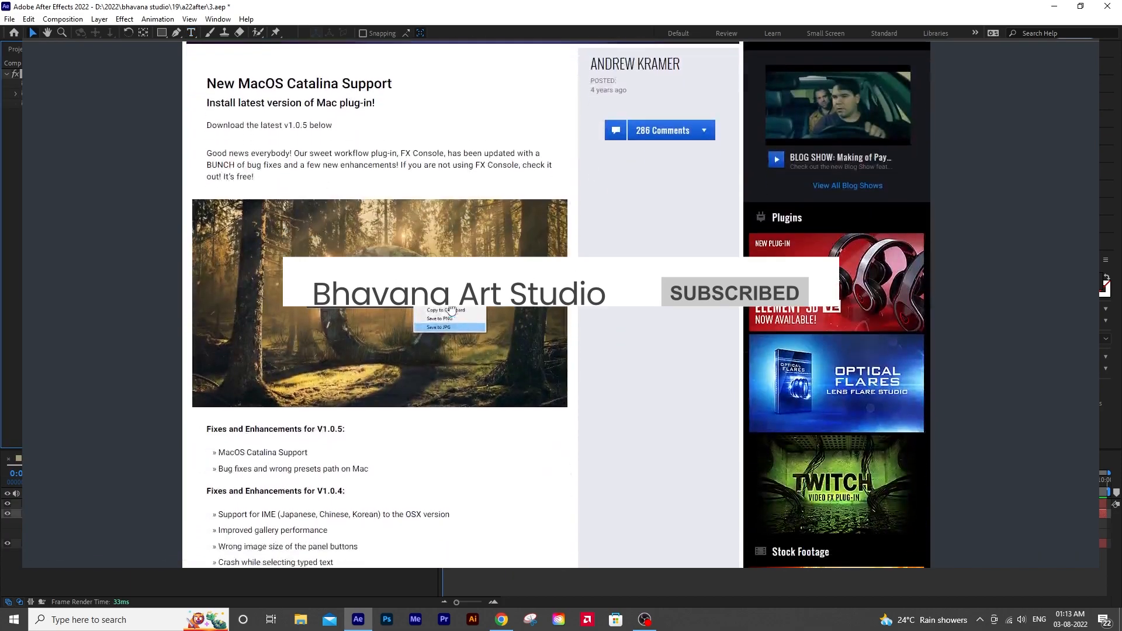
{"action": "type", "text": "a"}
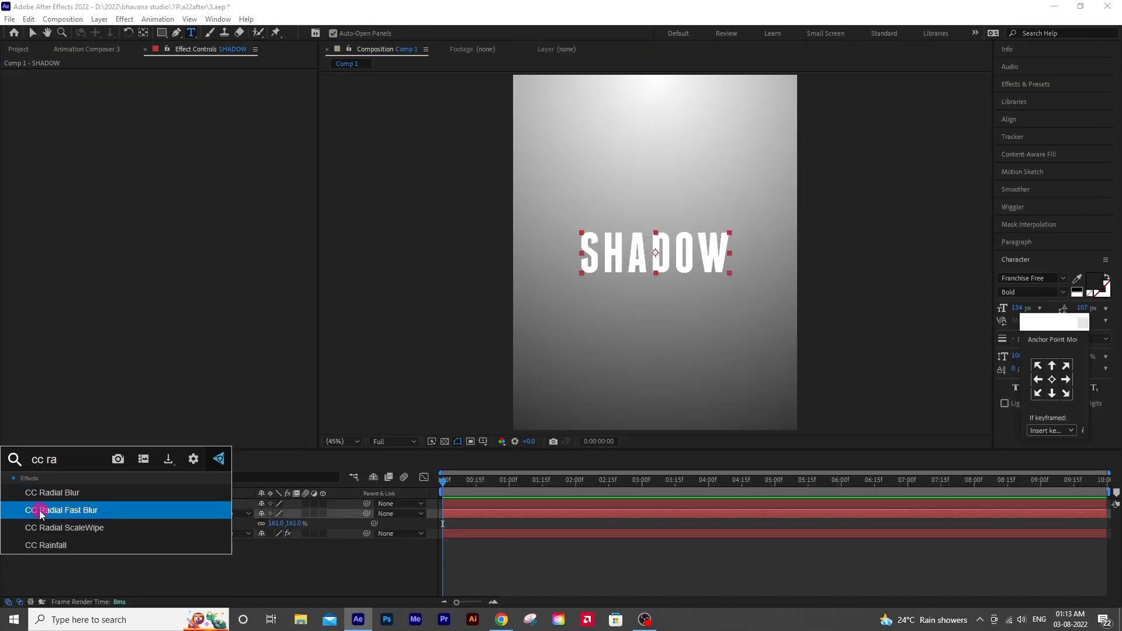
{"action": "left_click", "coordinate": [65, 511]}
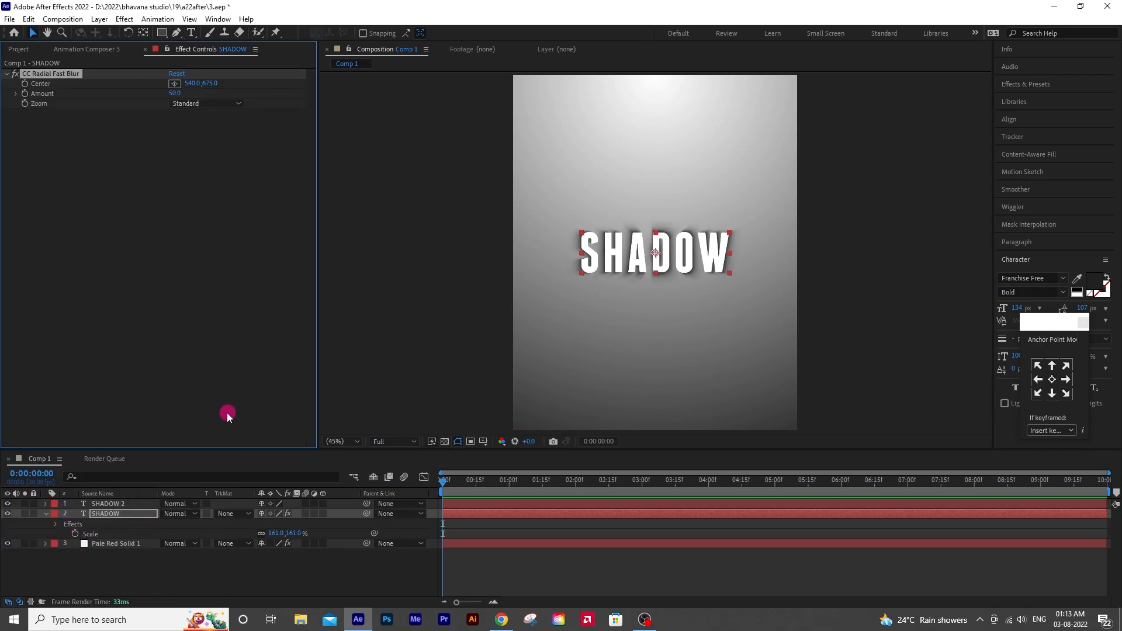
Search the effects library for "cc rad"
{"action": "left_click", "coordinate": [1032, 84]}
{"action": "left_click", "coordinate": [1027, 100]}
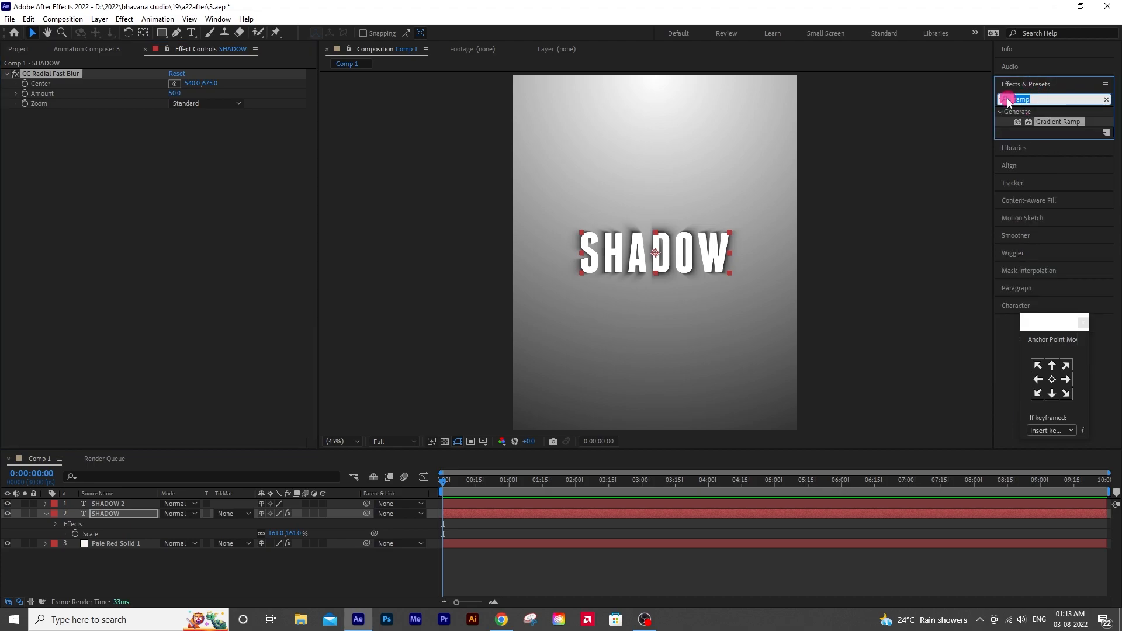
{"action": "type", "text": "cc rad"}
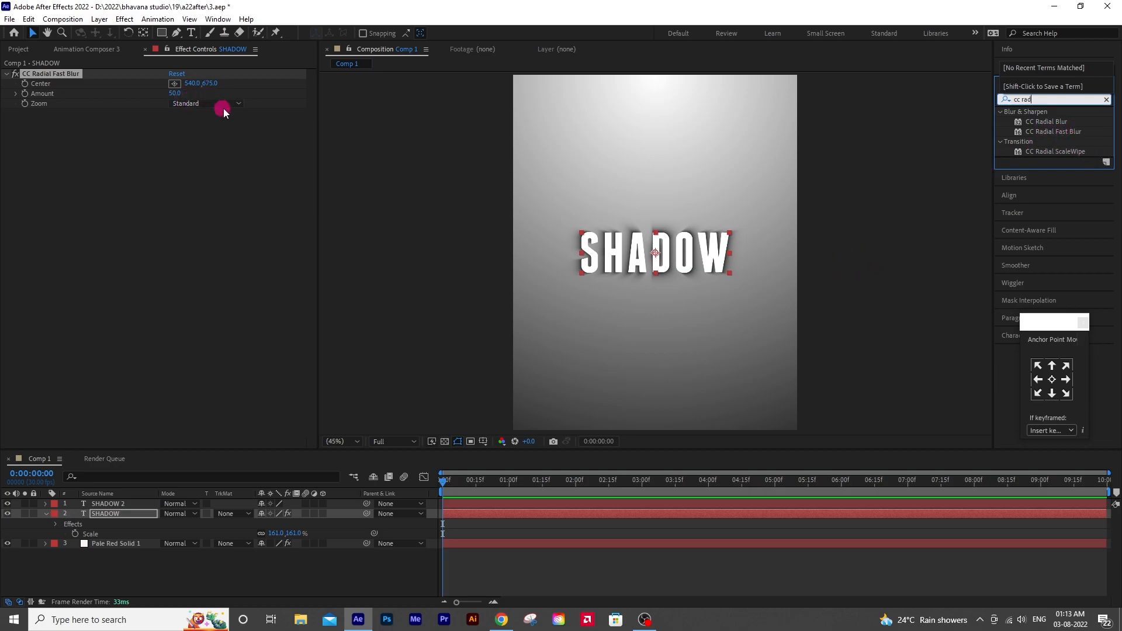
Set the CC Radial Fast Blur's Zoom to Brightest, Amount to 30, and Center to 511.1, -60.6 above the composition
{"action": "left_click", "coordinate": [188, 101]}
{"action": "left_click", "coordinate": [190, 125]}
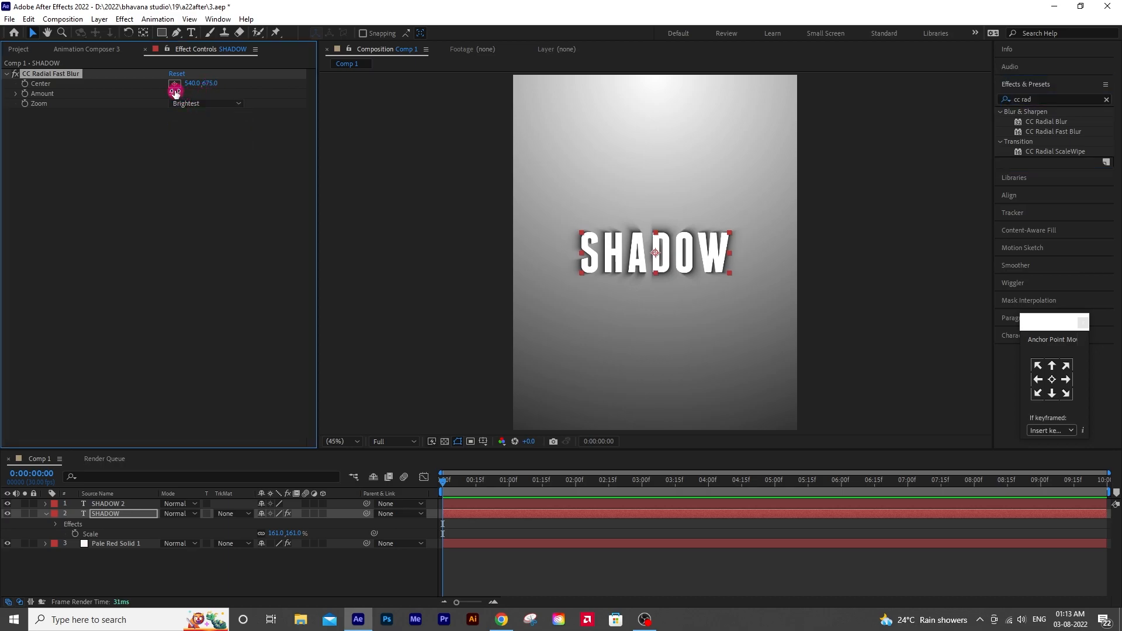
{"action": "left_click_drag", "start_coordinate": [185, 91], "coordinate": [41, 82]}
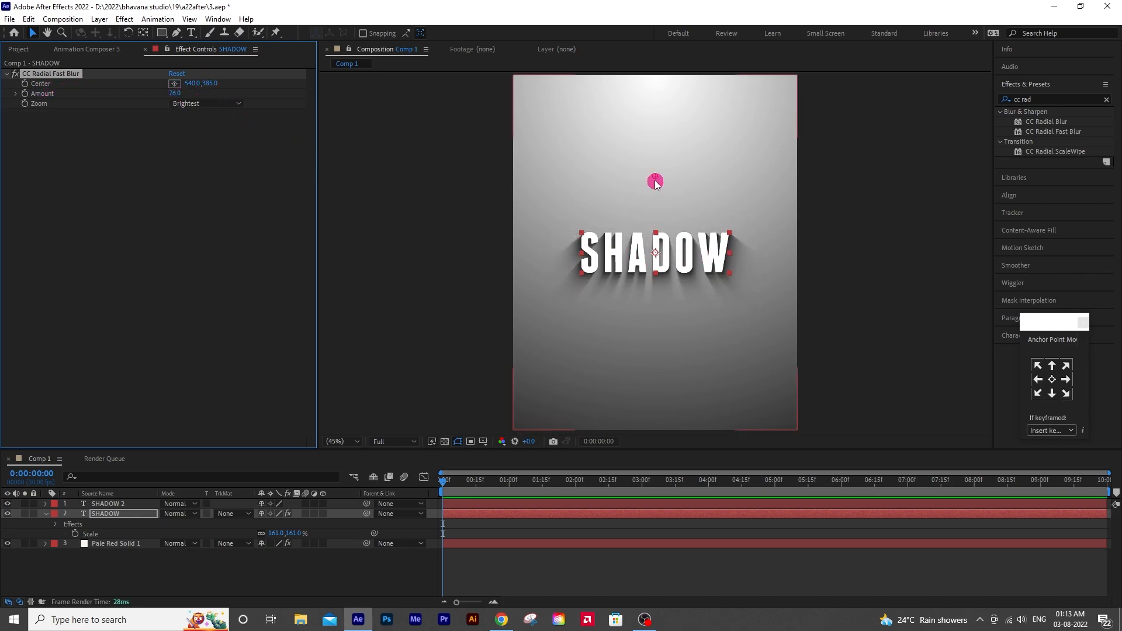
{"action": "left_click_drag", "start_coordinate": [656, 177], "coordinate": [644, 110]}
Start keyframing the blur's Center and Amount at 0 seconds and reveal these properties in the timeline
{"action": "left_click", "coordinate": [23, 85]}
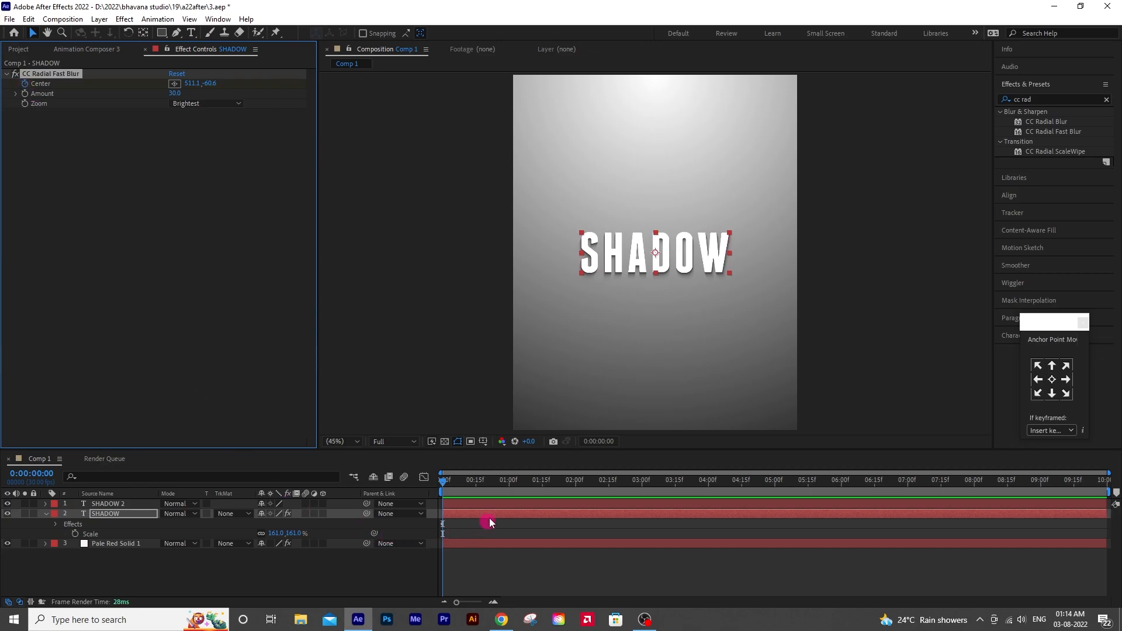
{"action": "left_click", "coordinate": [25, 95]}
{"action": "left_click", "coordinate": [54, 524]}
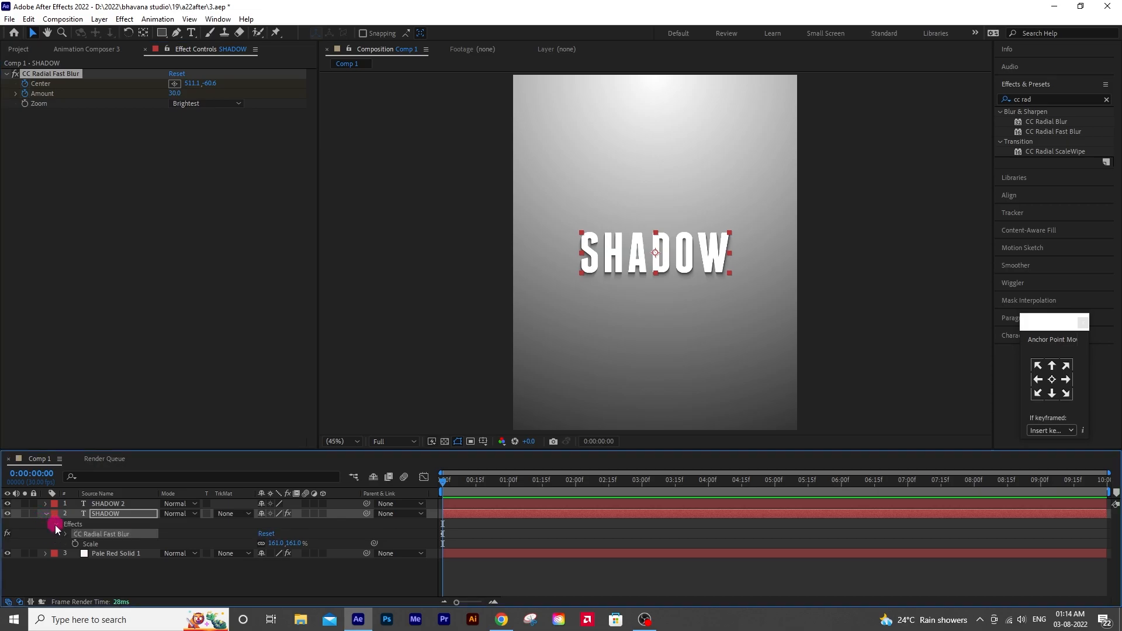
{"action": "left_click", "coordinate": [68, 537]}
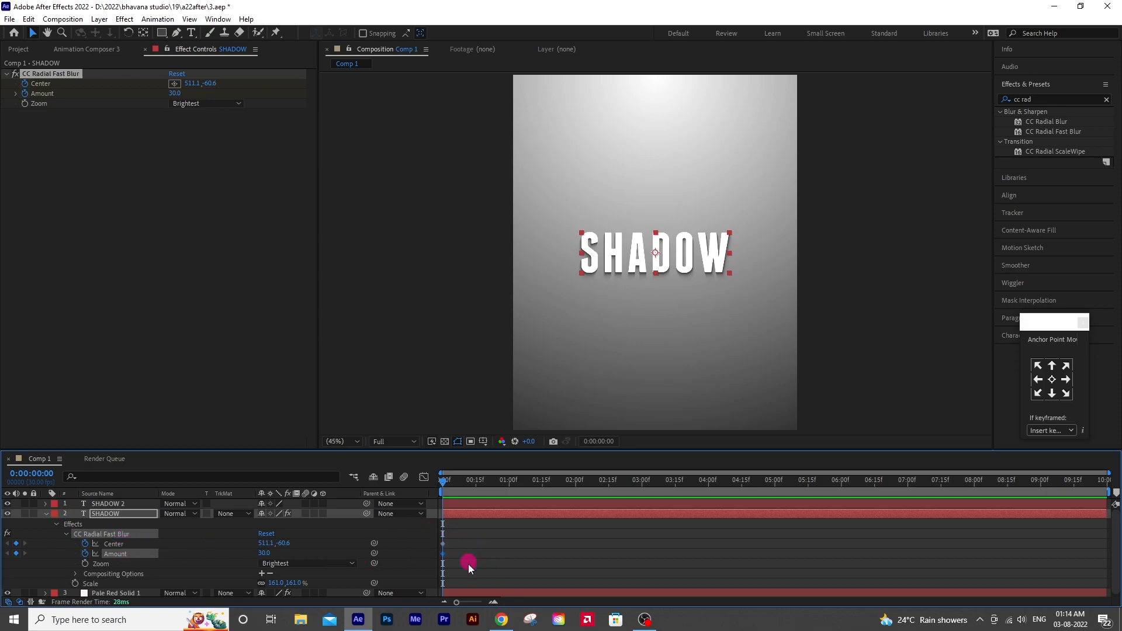
At 2 seconds, keyframe the blur's Center at 511.1, 371.4 and its Amount at 79
{"action": "left_click_drag", "start_coordinate": [454, 480], "coordinate": [576, 485]}
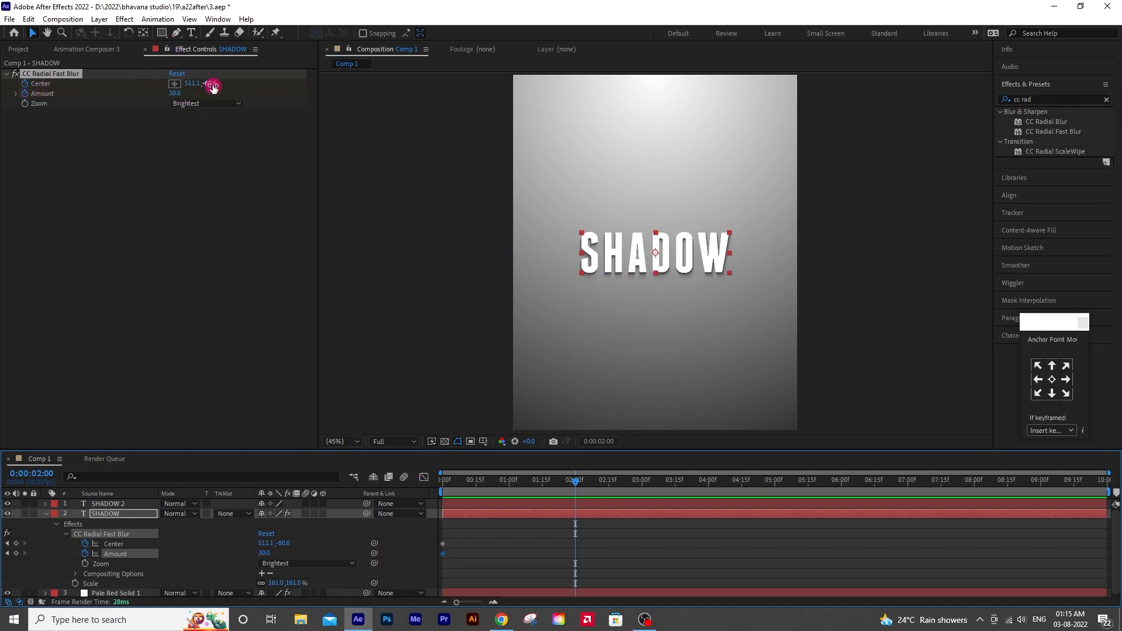
{"action": "mouse_move", "coordinate": [211, 83]}
{"action": "left_mouse_down"}
{"action": "mouse_move", "coordinate": [501, 109]}
{"action": "mouse_move", "coordinate": [491, 113]}
{"action": "left_mouse_up"}
{"action": "mouse_move", "coordinate": [212, 85]}
{"action": "left_mouse_down"}
{"action": "mouse_move", "coordinate": [151, 88]}
{"action": "mouse_move", "coordinate": [221, 96]}
{"action": "left_mouse_up"}
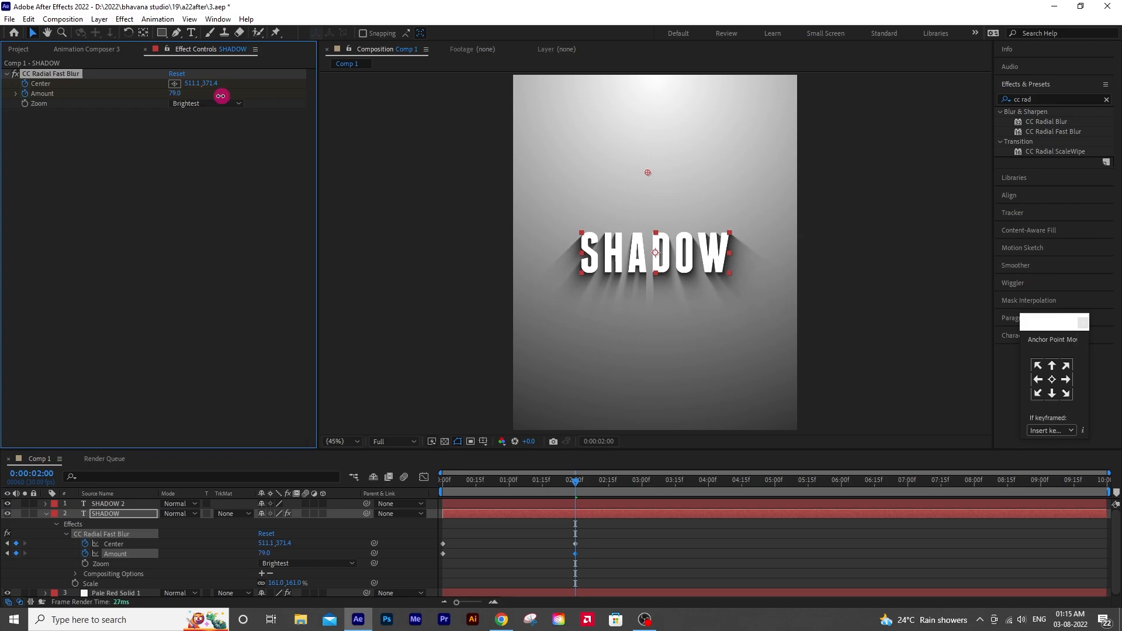
{"action": "left_click_drag", "start_coordinate": [569, 496], "coordinate": [44, 524]}
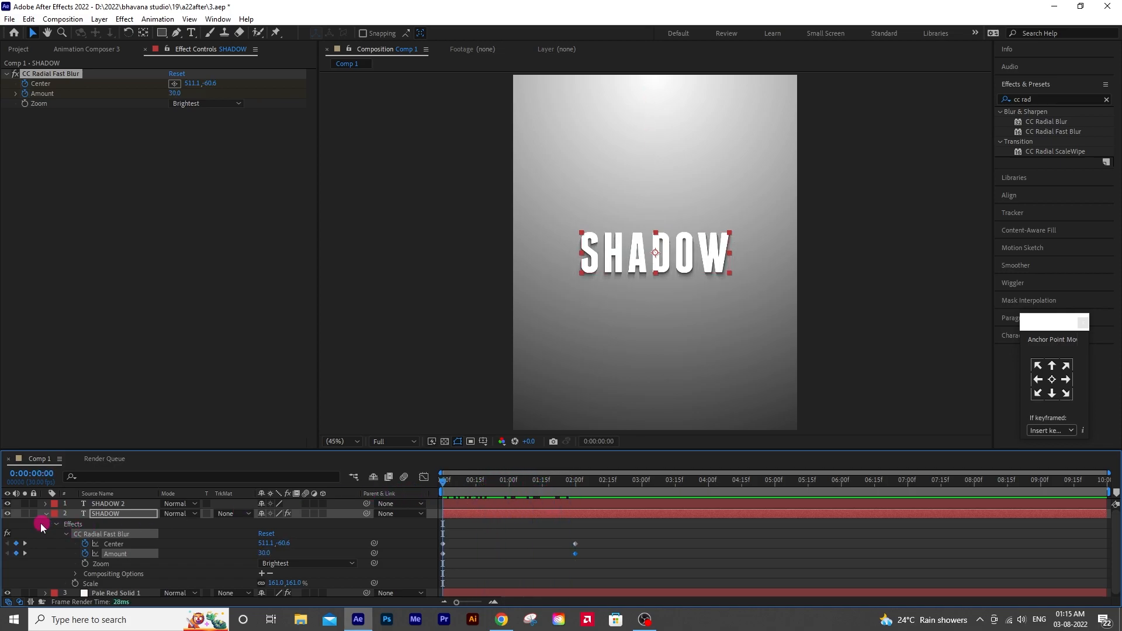
Start keyframing the Gradient Ramp's Start of Ramp and End of Ramp on Pale Red Solid 1 at 0 seconds
{"action": "left_click", "coordinate": [46, 514]}
{"action": "left_click", "coordinate": [117, 524]}
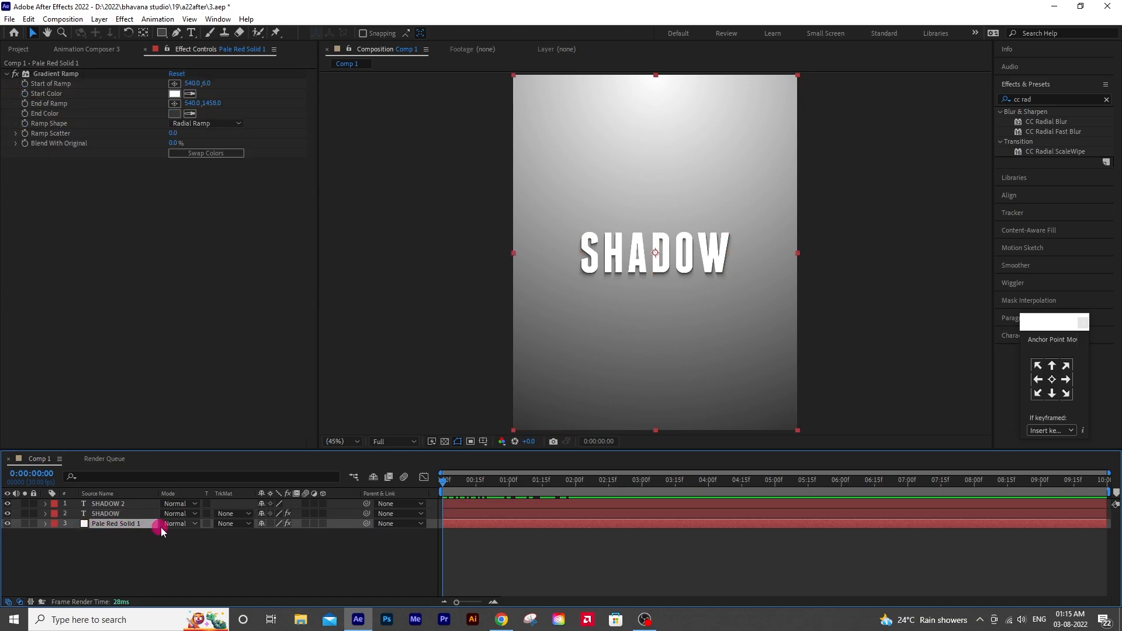
{"action": "left_click", "coordinate": [54, 76]}
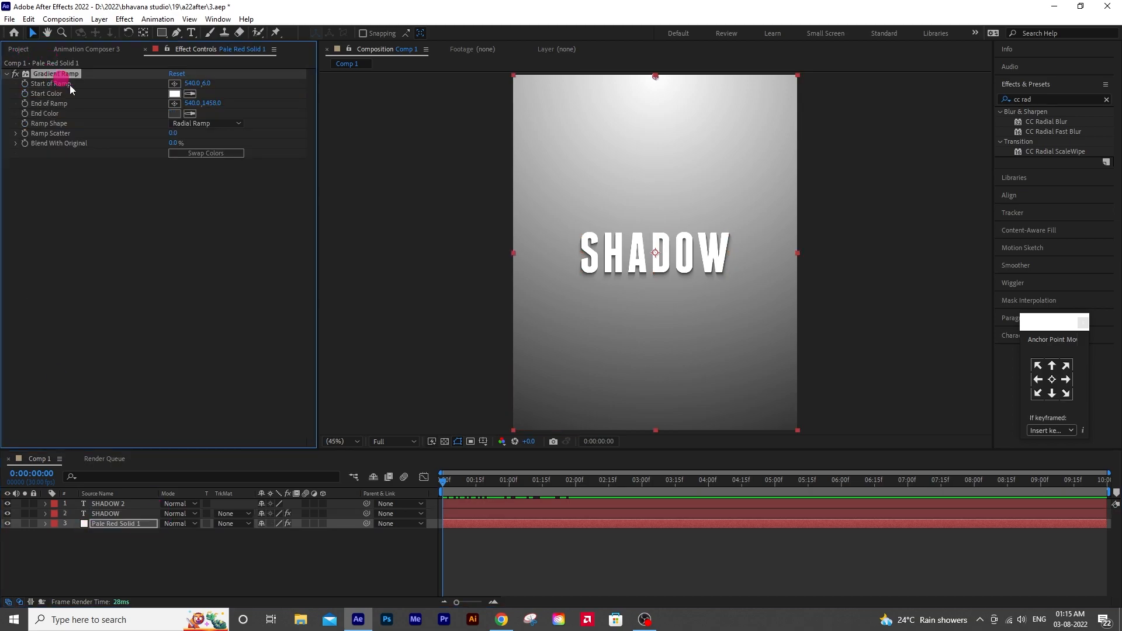
{"action": "left_click", "coordinate": [25, 103]}
At the SHADOW layer's 2-second keyframes, set the Gradient Ramp's Start of Ramp to 540, 462 and End of Ramp to 540, 1886
{"action": "left_click_drag", "start_coordinate": [453, 478], "coordinate": [524, 496]}
{"action": "left_click", "coordinate": [112, 514]}
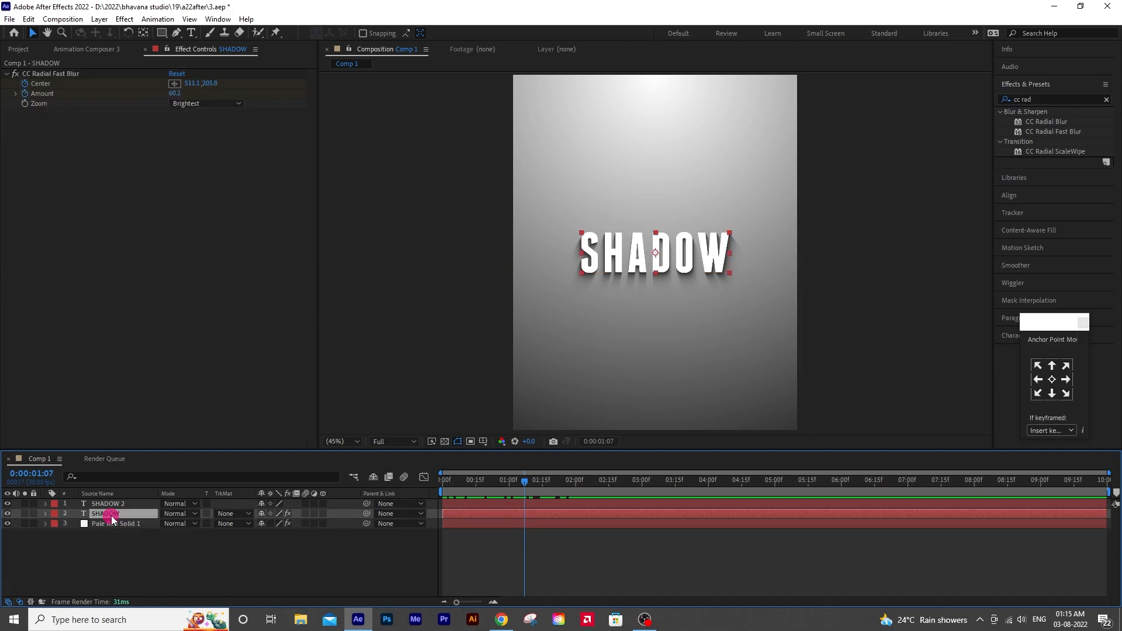
{"action": "left_click", "coordinate": [75, 513]}
{"action": "left_click", "coordinate": [45, 515]}
{"action": "left_click", "coordinate": [534, 507]}
{"action": "left_click_drag", "start_coordinate": [560, 483], "coordinate": [576, 489]}
{"action": "left_click", "coordinate": [99, 506]}
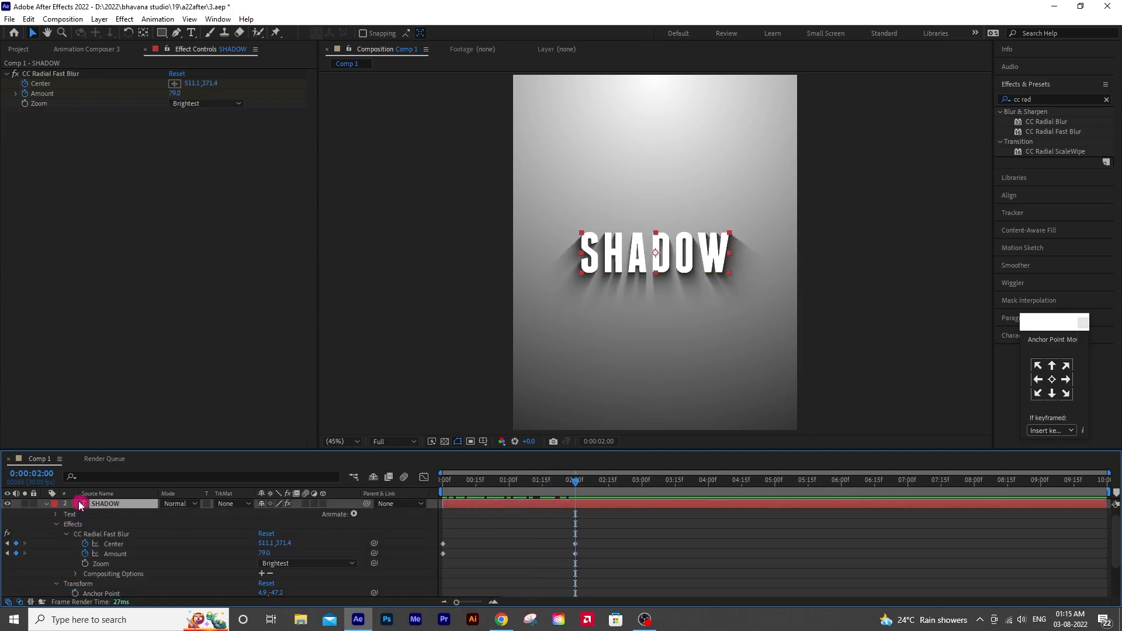
{"action": "left_click", "coordinate": [46, 500]}
{"action": "left_click", "coordinate": [113, 524]}
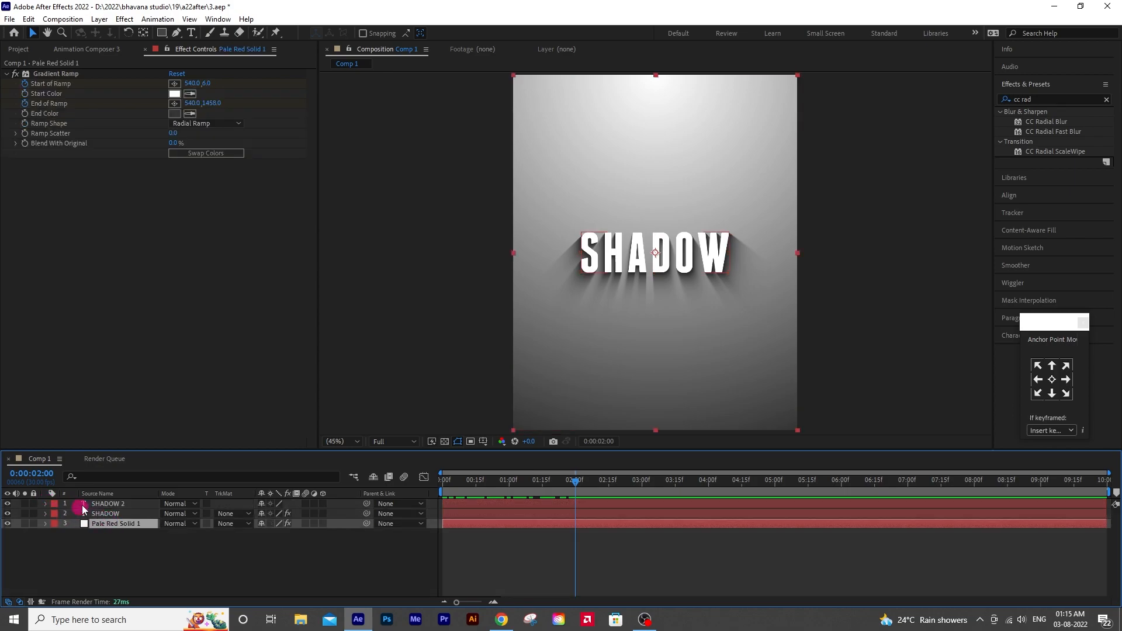
{"action": "left_click_drag", "start_coordinate": [211, 86], "coordinate": [430, 129]}
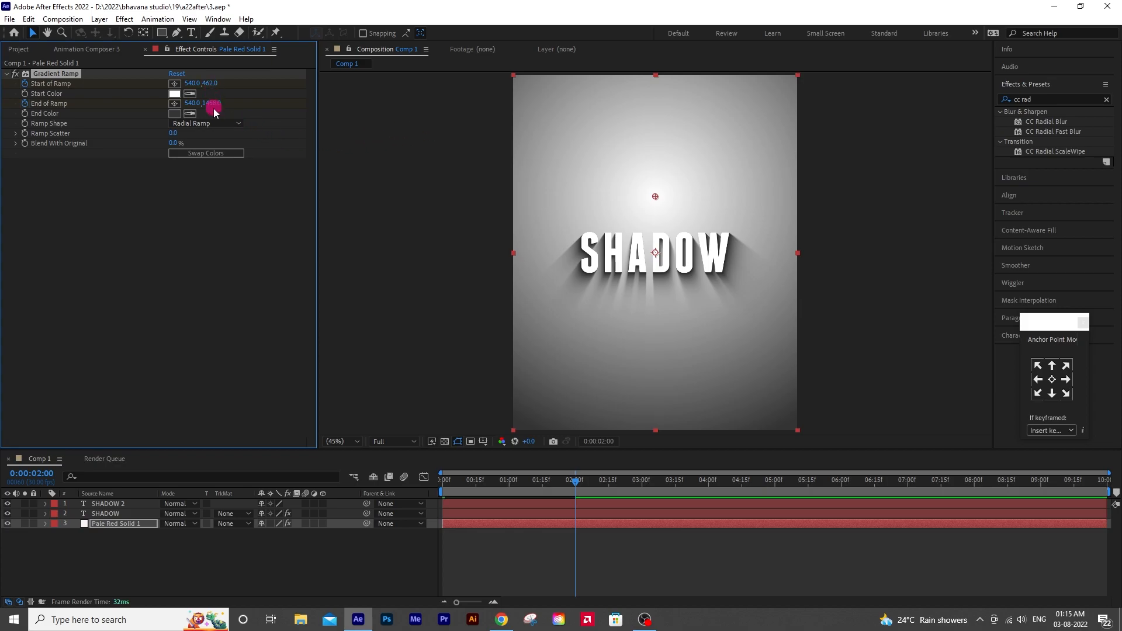
{"action": "left_click_drag", "start_coordinate": [213, 110], "coordinate": [447, 122]}
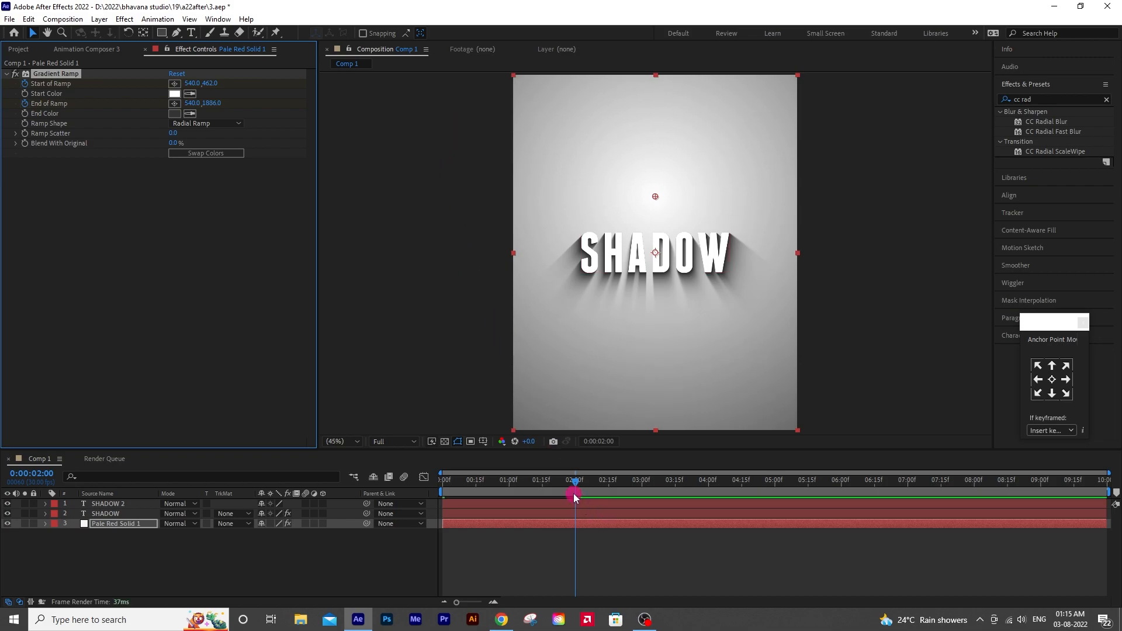
Preview the combined shadow and gradient animation from the beginning
{"action": "left_click_drag", "start_coordinate": [569, 483], "coordinate": [388, 469]}
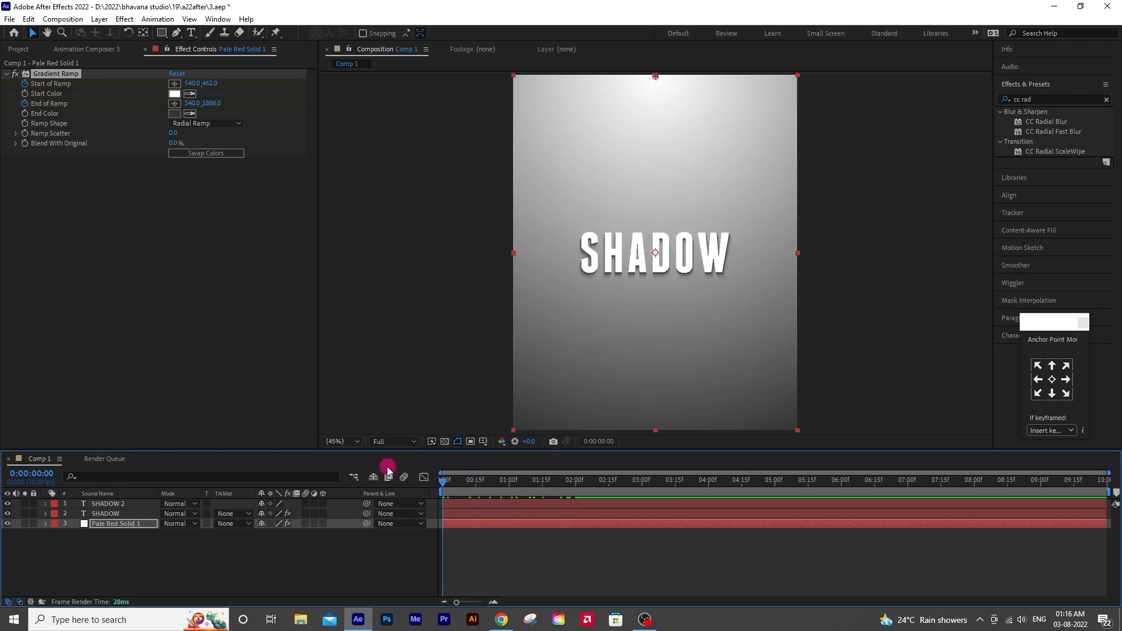
{"action": "key", "text": "space"}
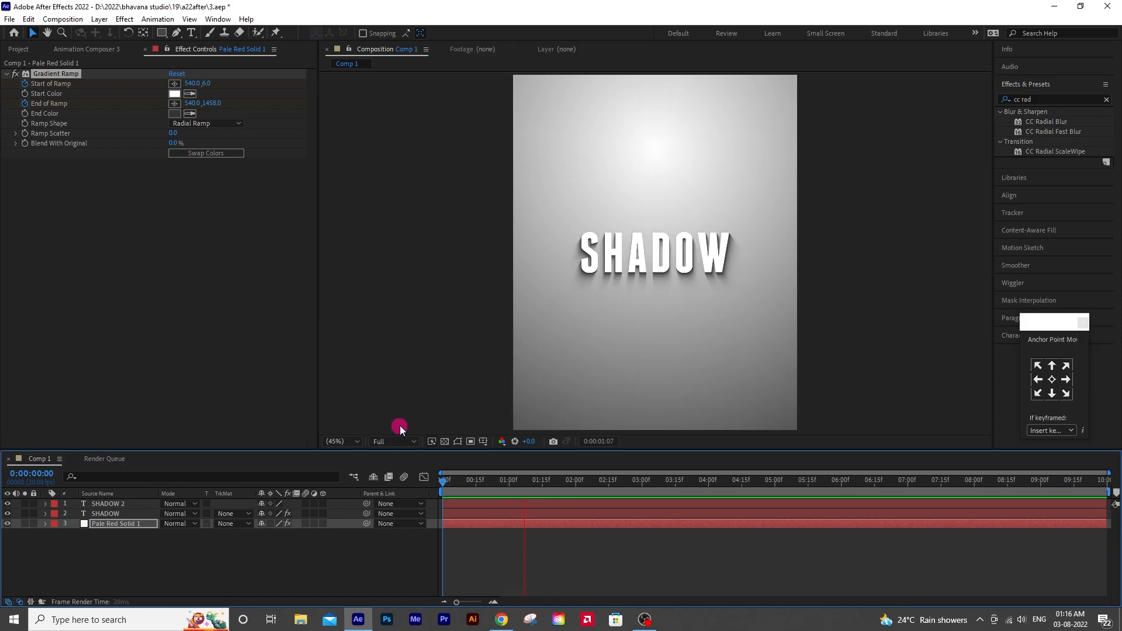
{"action": "key", "text": "space"}
{"action": "left_click_drag", "start_coordinate": [562, 484], "coordinate": [343, 495]}
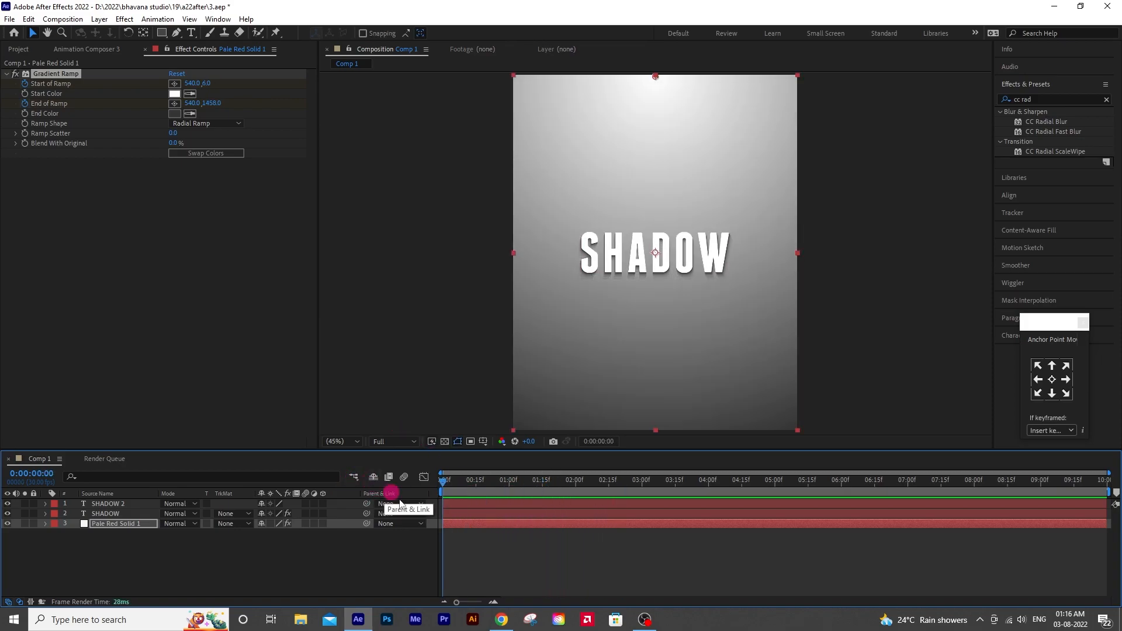
Change the lower SHADOW layer's text fill to dark blue to tint the cast shadow
{"action": "left_click_drag", "start_coordinate": [455, 487], "coordinate": [608, 510]}
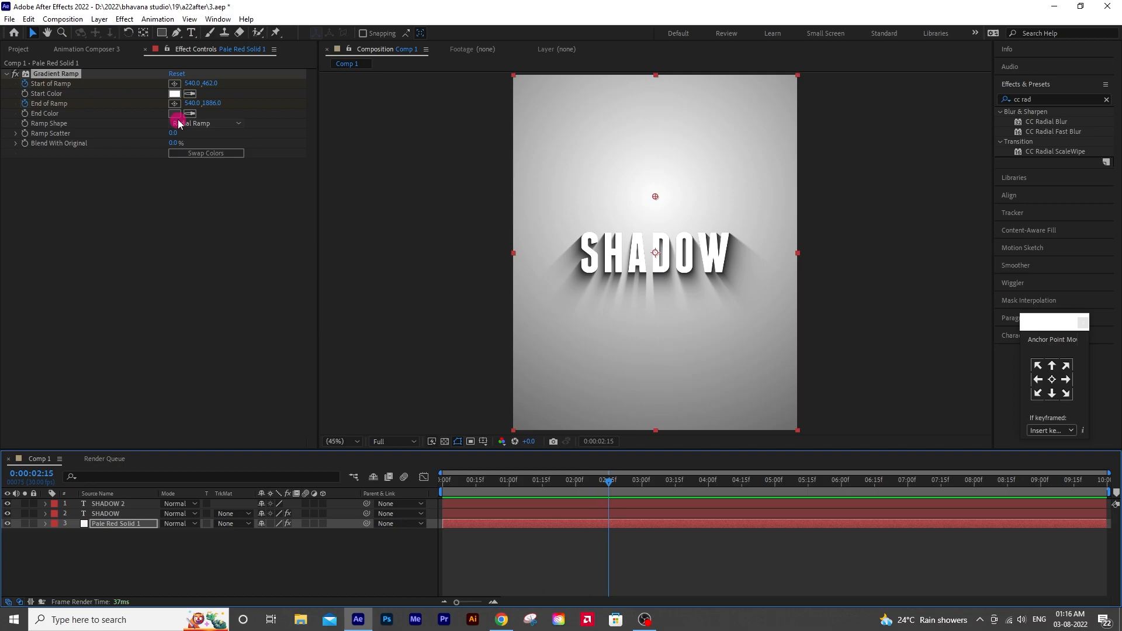
{"action": "left_click", "coordinate": [102, 514]}
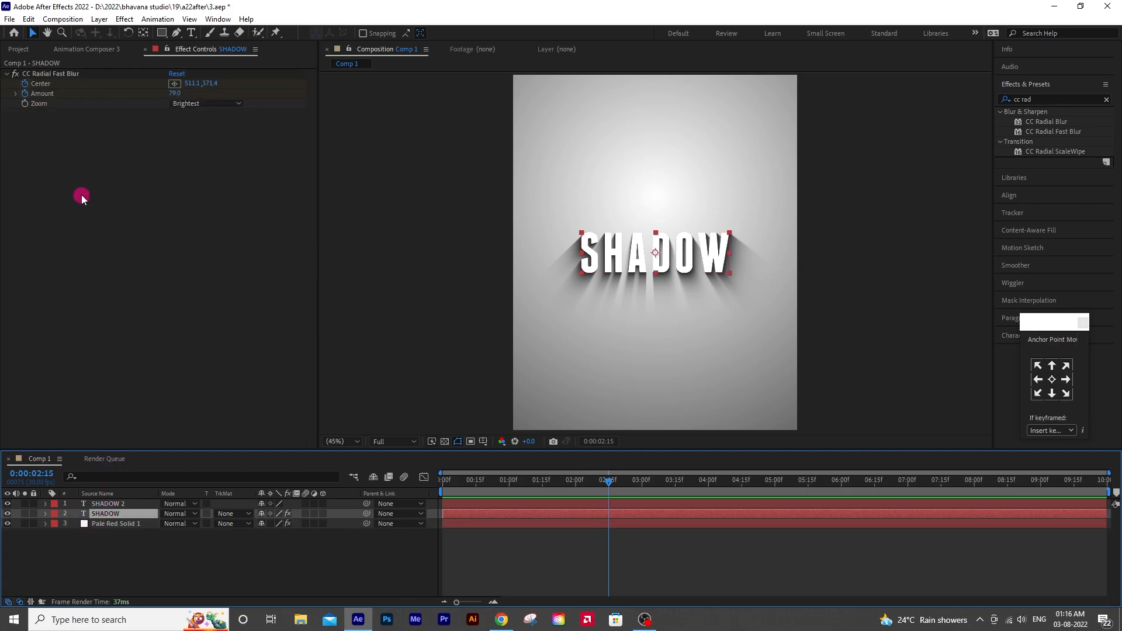
{"action": "double_click", "coordinate": [121, 515]}
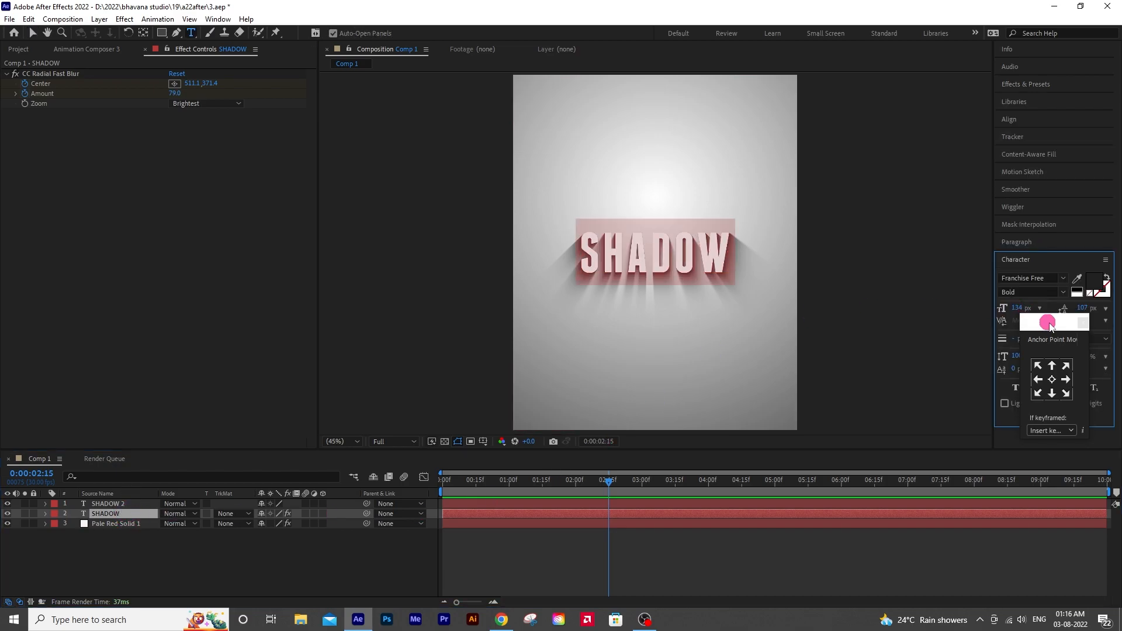
{"action": "left_click", "coordinate": [1094, 285]}
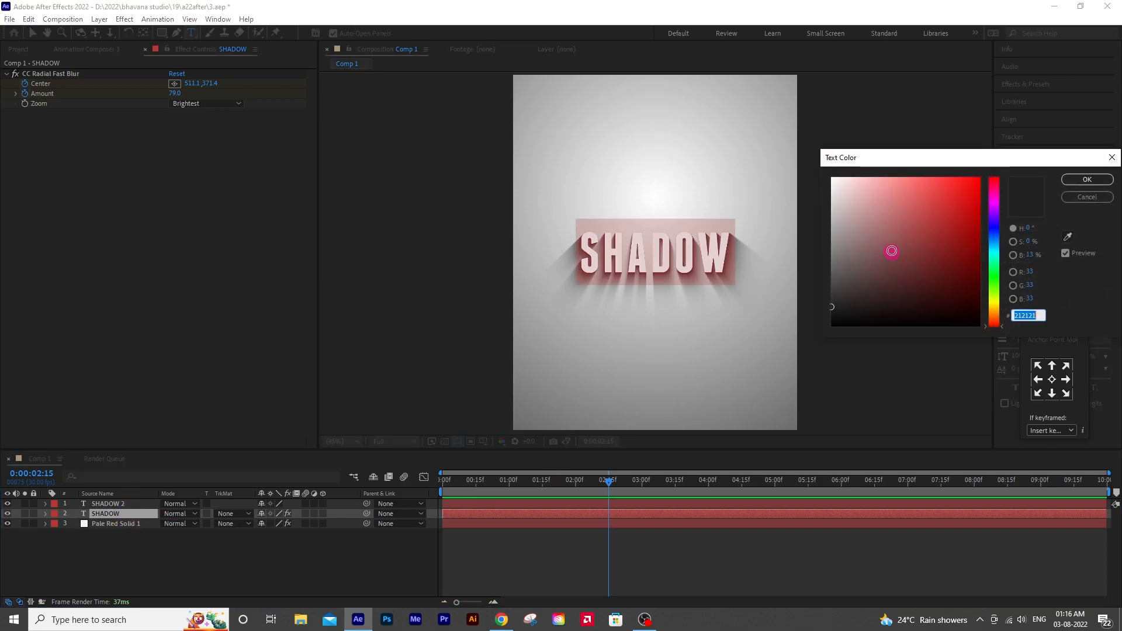
{"action": "left_click", "coordinate": [934, 239]}
{"action": "left_click", "coordinate": [993, 259]}
{"action": "left_click", "coordinate": [906, 196]}
{"action": "left_click", "coordinate": [993, 239]}
{"action": "left_click", "coordinate": [962, 278]}
{"action": "left_click", "coordinate": [1078, 180]}
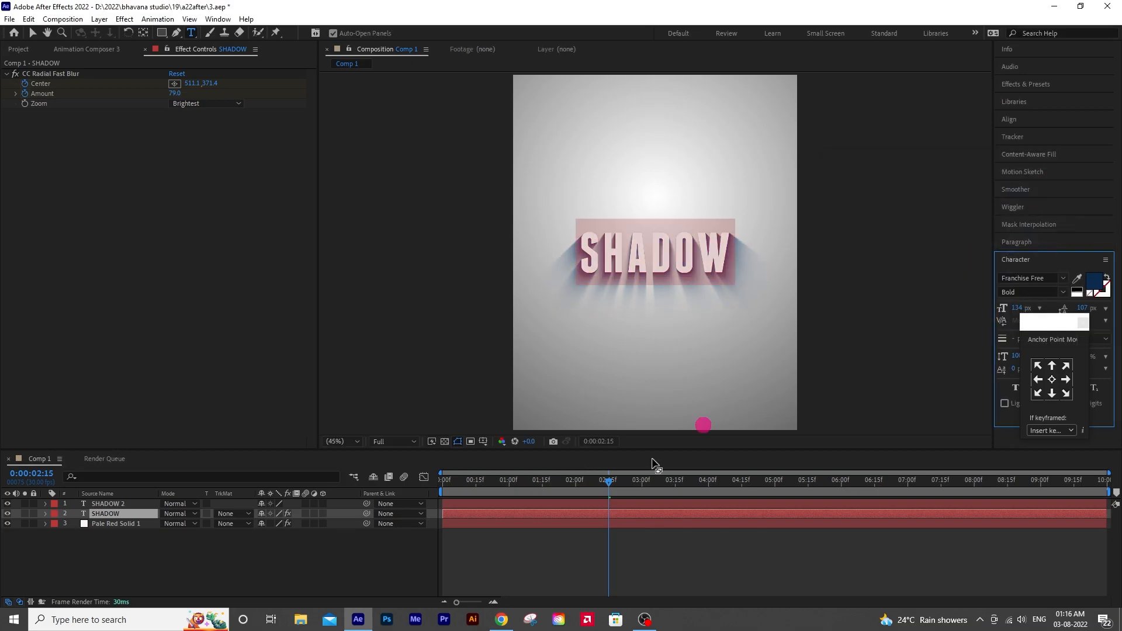
Play the animation from the start to check the blue shadow
{"action": "left_click_drag", "start_coordinate": [609, 481], "coordinate": [425, 503]}
{"action": "left_click", "coordinate": [360, 553]}
{"action": "key", "text": "space"}
Add a hold keyframe for the lower SHADOW layer's blur Center at 3 seconds, keeping the 2-second position
{"action": "left_click", "coordinate": [642, 481]}
{"action": "left_click", "coordinate": [108, 515]}
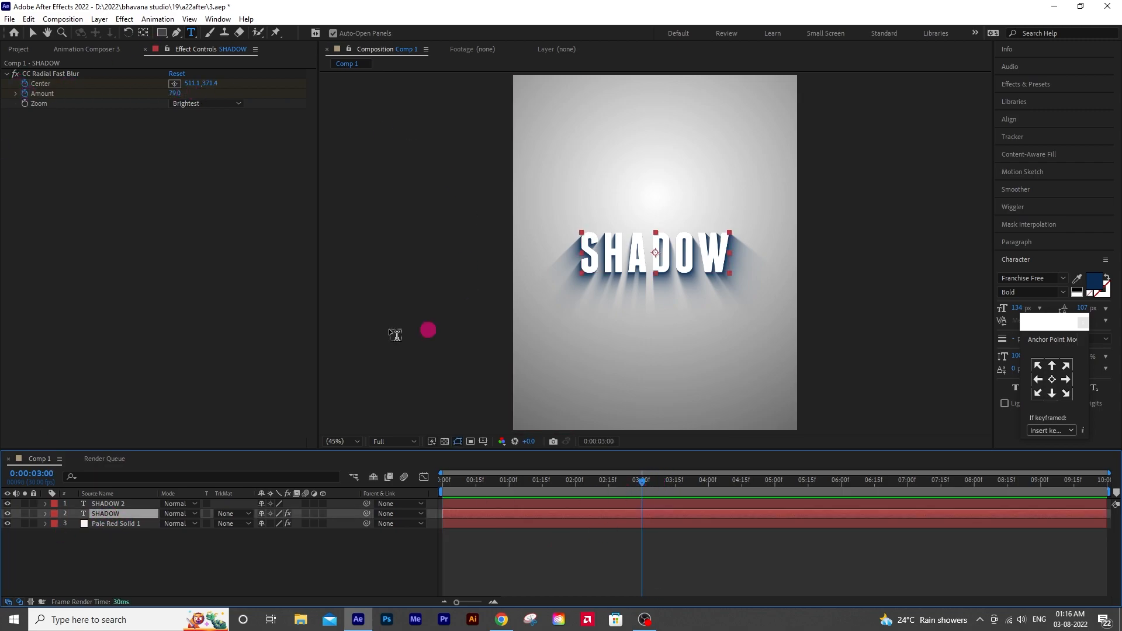
{"action": "left_click", "coordinate": [45, 514]}
{"action": "left_click", "coordinate": [16, 544]}
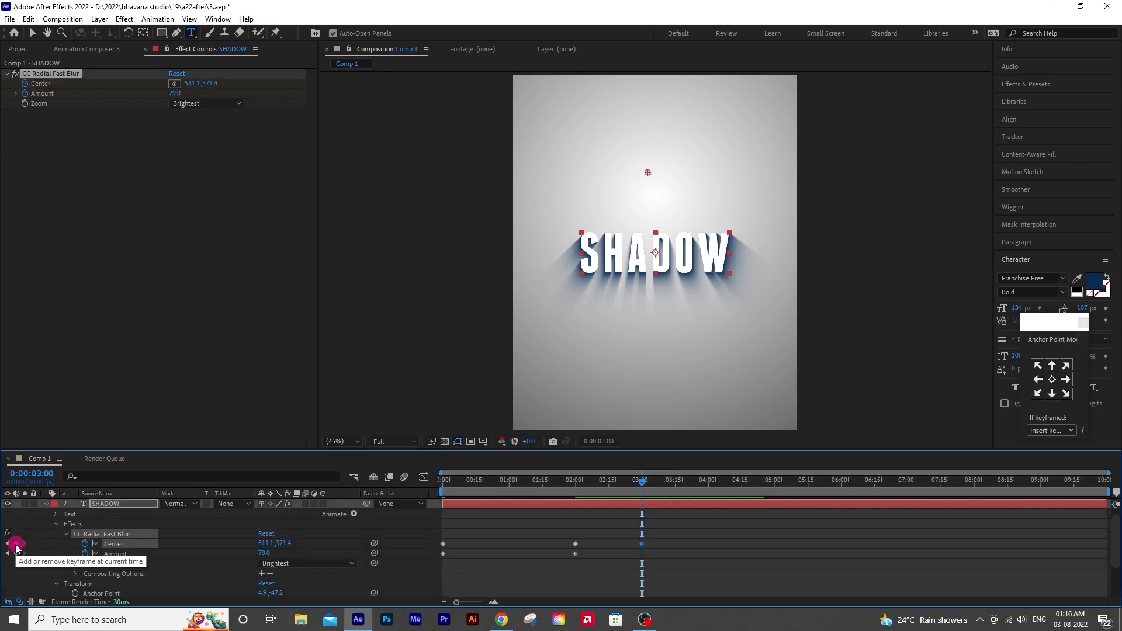
Keyframe the blur Center above and left of the text at about 5 seconds, and above its right end at about 7 seconds
{"action": "left_click_drag", "start_coordinate": [640, 483], "coordinate": [776, 517]}
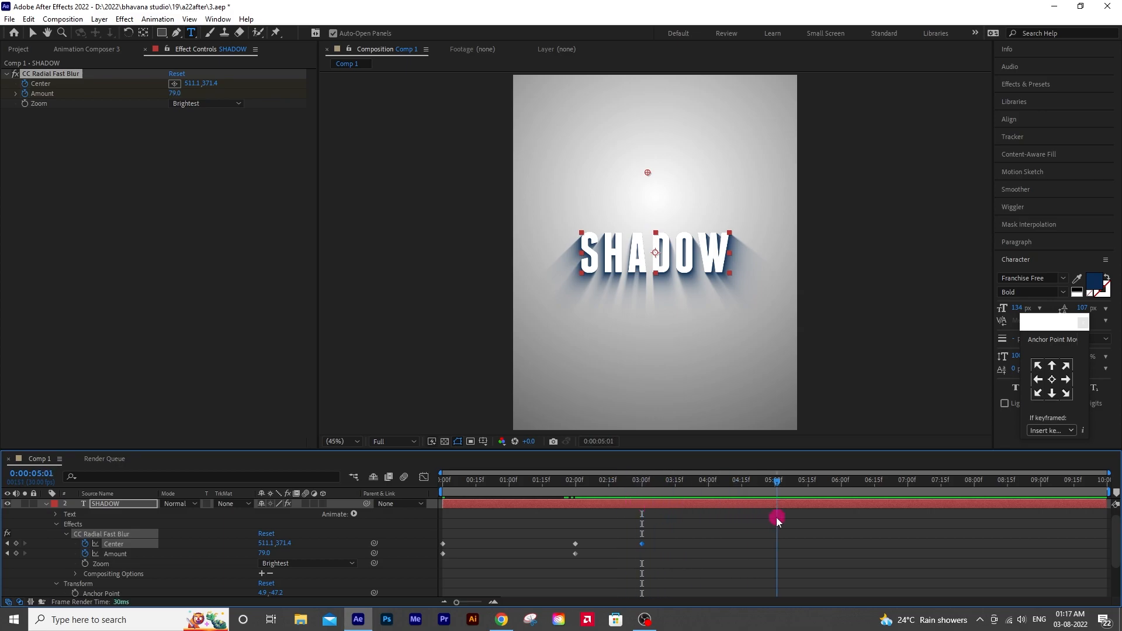
{"action": "left_click", "coordinate": [34, 35]}
{"action": "left_click_drag", "start_coordinate": [647, 172], "coordinate": [549, 190]}
{"action": "left_click_drag", "start_coordinate": [776, 491], "coordinate": [910, 492]}
{"action": "left_click_drag", "start_coordinate": [548, 184], "coordinate": [738, 198]}
{"action": "key", "text": "Home"}
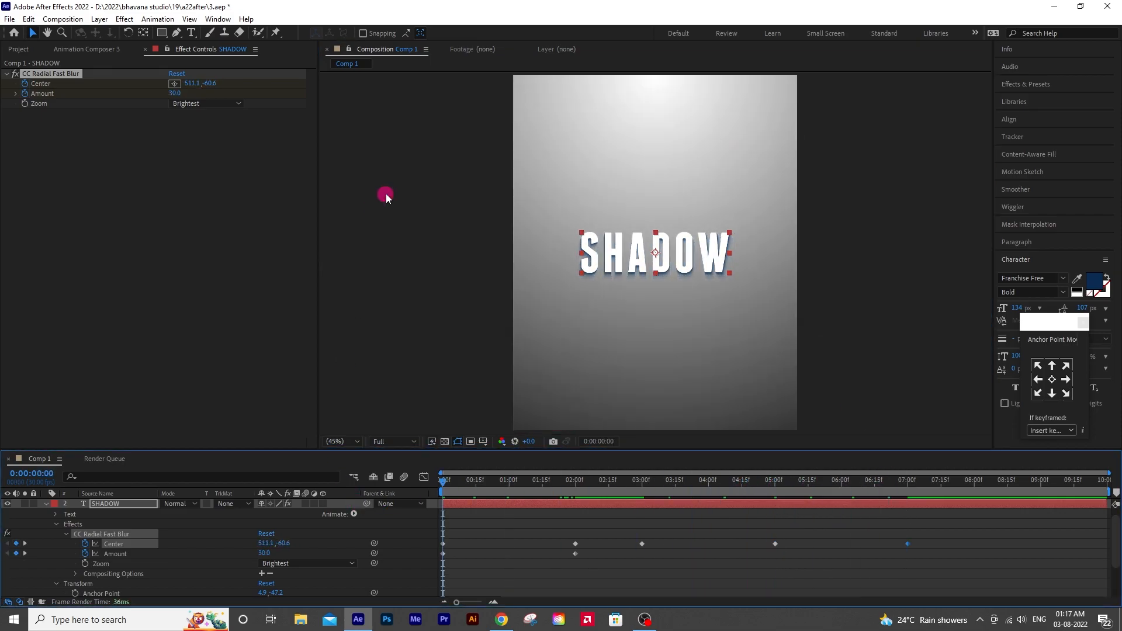
Play the animation to check the moving blue shadow, and collapse the properties of all layers
{"action": "key", "text": "space"}
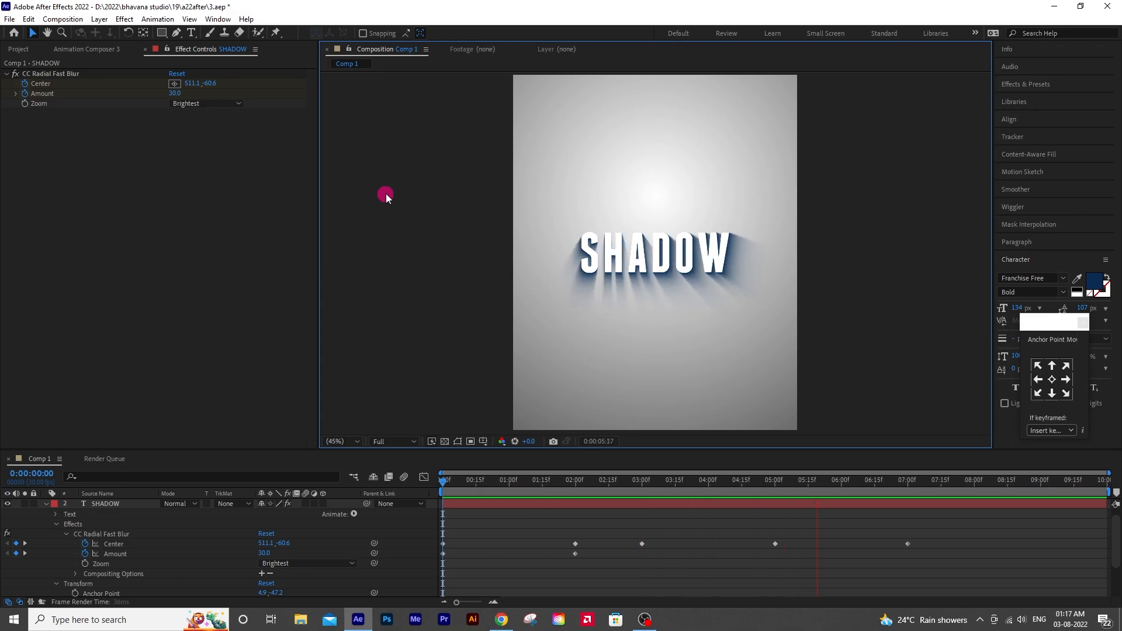
{"action": "key", "text": "space"}
{"action": "key", "text": "ctrl+a"}
{"action": "key", "text": "u"}
Change the lower SHADOW layer's text fill to dark grey for a neutral cast shadow
{"action": "double_click", "coordinate": [119, 515]}
{"action": "left_click", "coordinate": [1093, 282]}
{"action": "mouse_move", "coordinate": [841, 309]}
{"action": "left_mouse_down"}
{"action": "mouse_move", "coordinate": [831, 324]}
{"action": "mouse_move", "coordinate": [830, 299]}
{"action": "left_mouse_up"}
{"action": "left_click", "coordinate": [1087, 179]}
{"action": "left_click", "coordinate": [406, 545]}
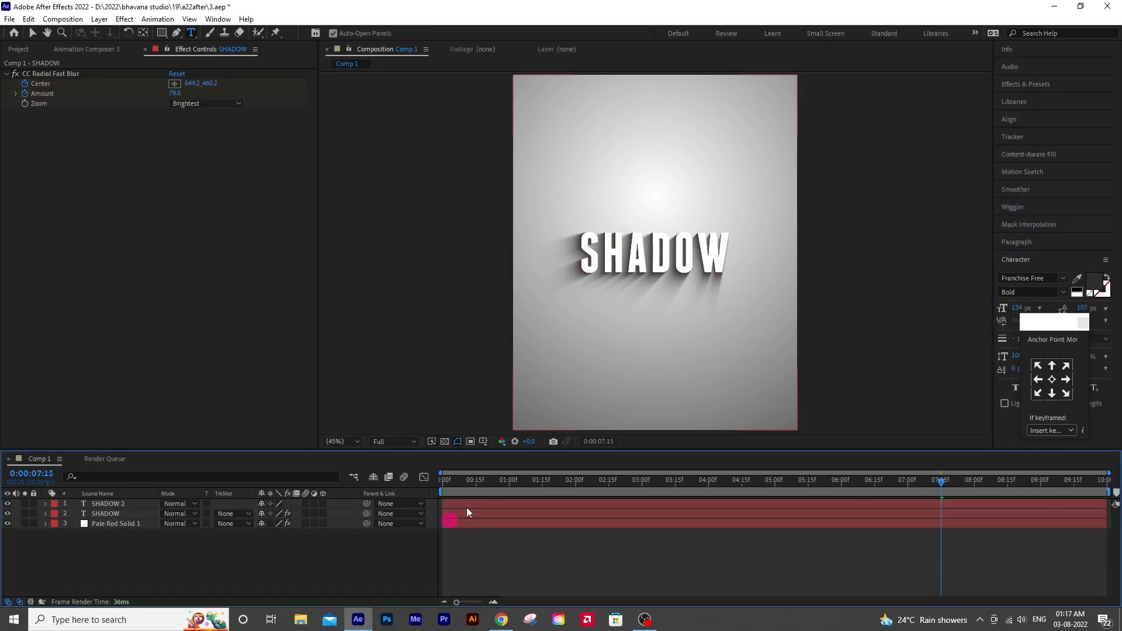
Play the animation from the start to check the dark grey shadow
{"action": "key", "text": "Home"}
{"action": "key", "text": "space"}
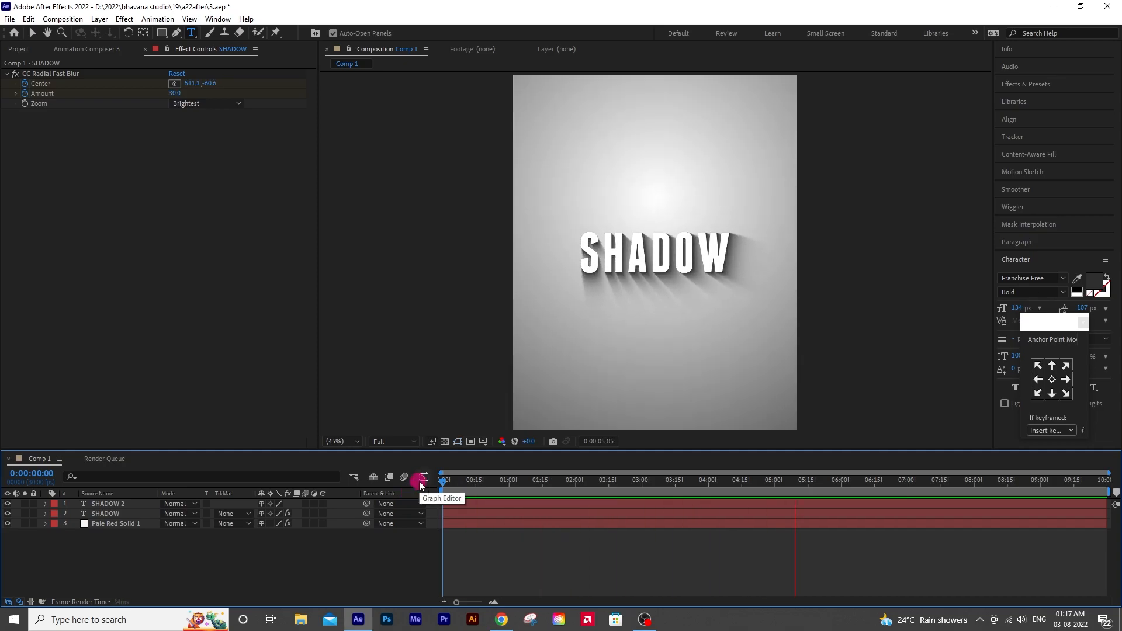
{"action": "key", "text": "space"}
{"action": "key", "text": "Home"}
{"action": "key", "text": "space"}
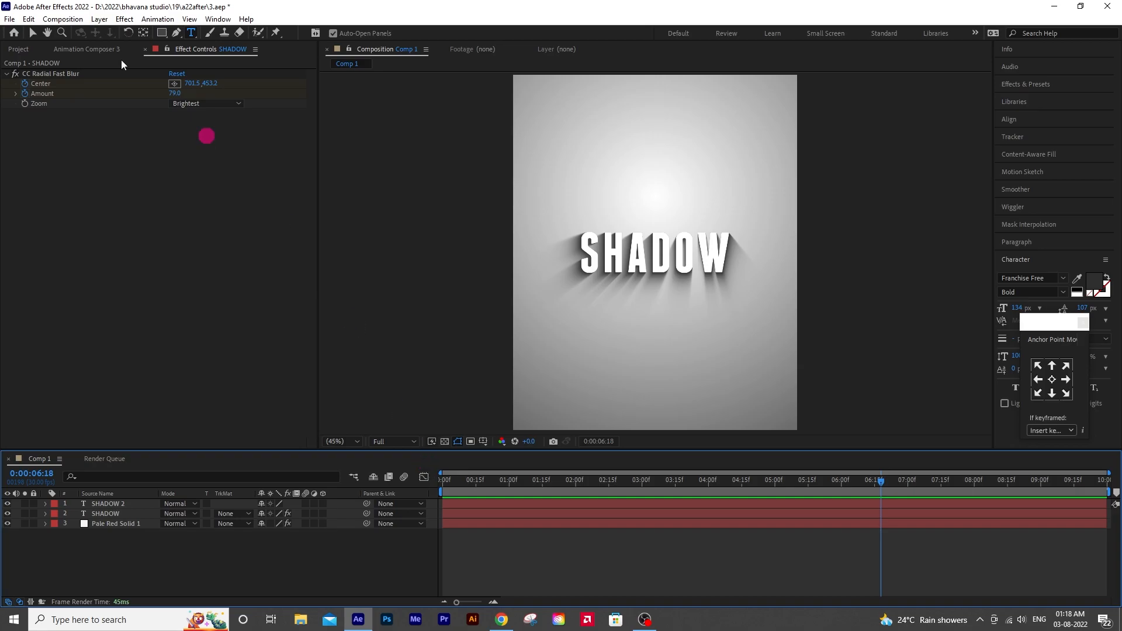
End the composition's work area at 0:00:07:15
{"action": "left_click", "coordinate": [10, 21]}
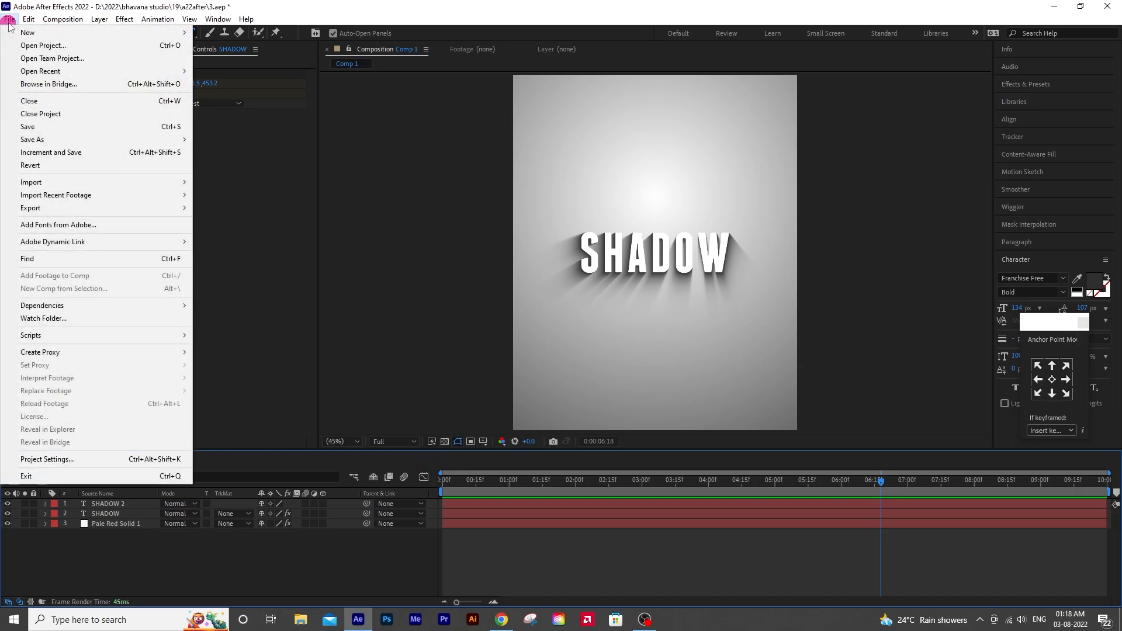
{"action": "left_click", "coordinate": [882, 492]}
{"action": "left_click_drag", "start_coordinate": [881, 485], "coordinate": [938, 496]}
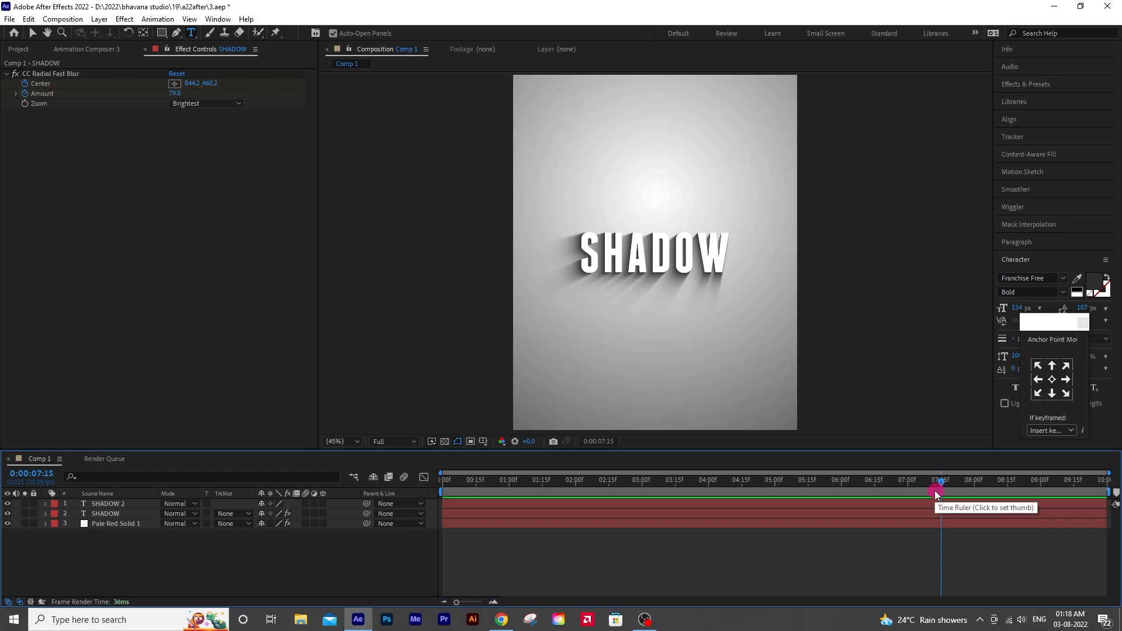
{"action": "key", "text": "n"}
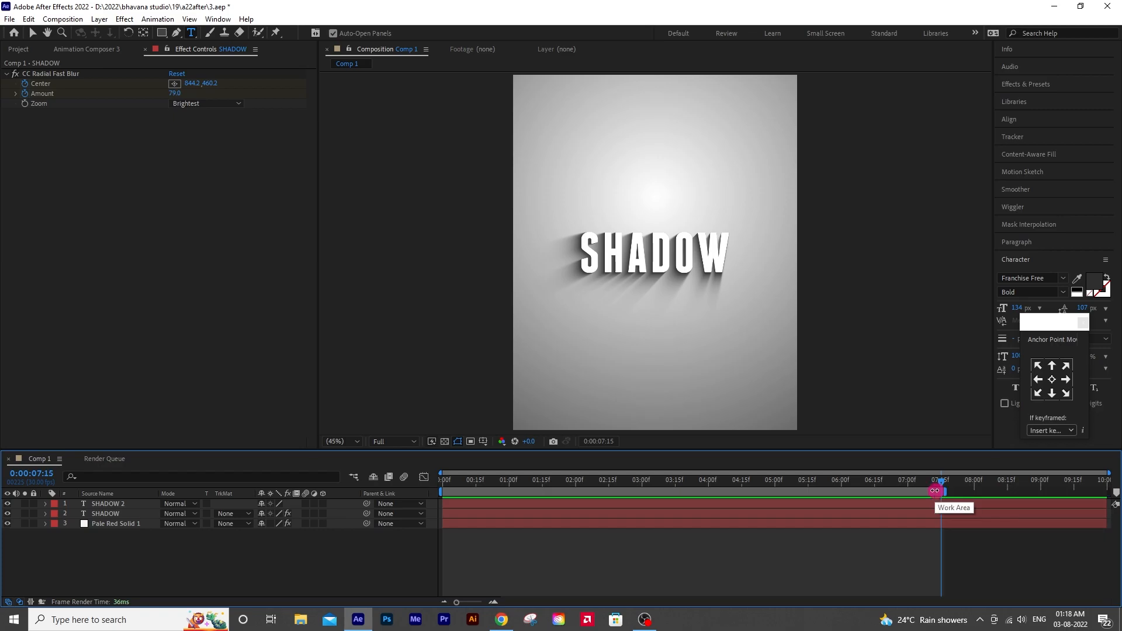
Try starting the work area at 0:00:03:28, and move its start back to 0:00:00:00
{"action": "left_click", "coordinate": [704, 481]}
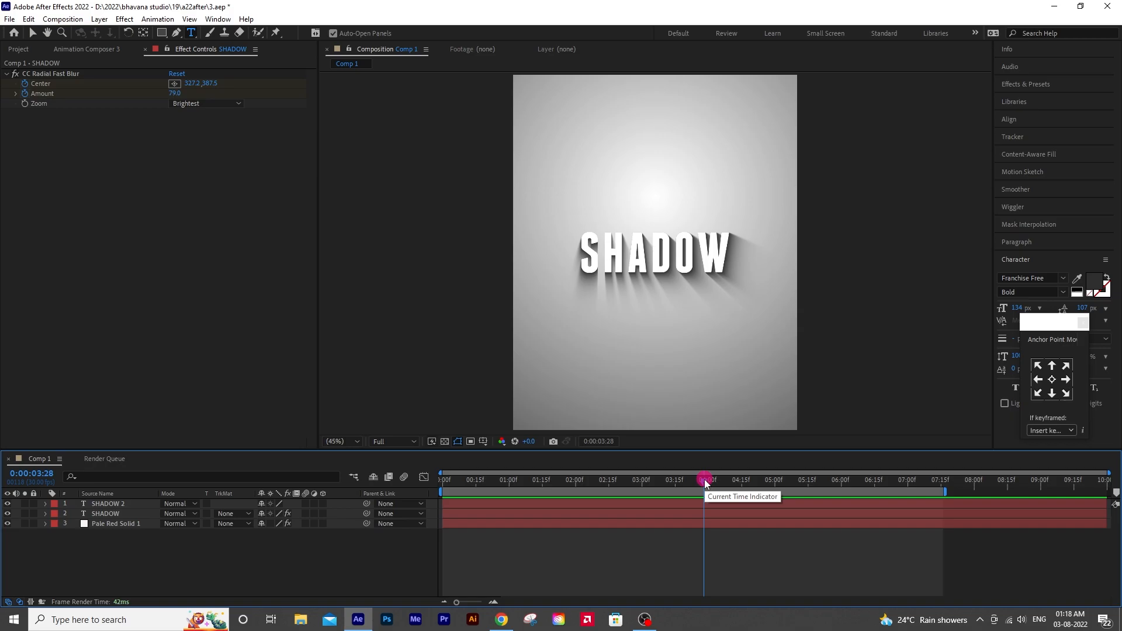
{"action": "key", "text": "b"}
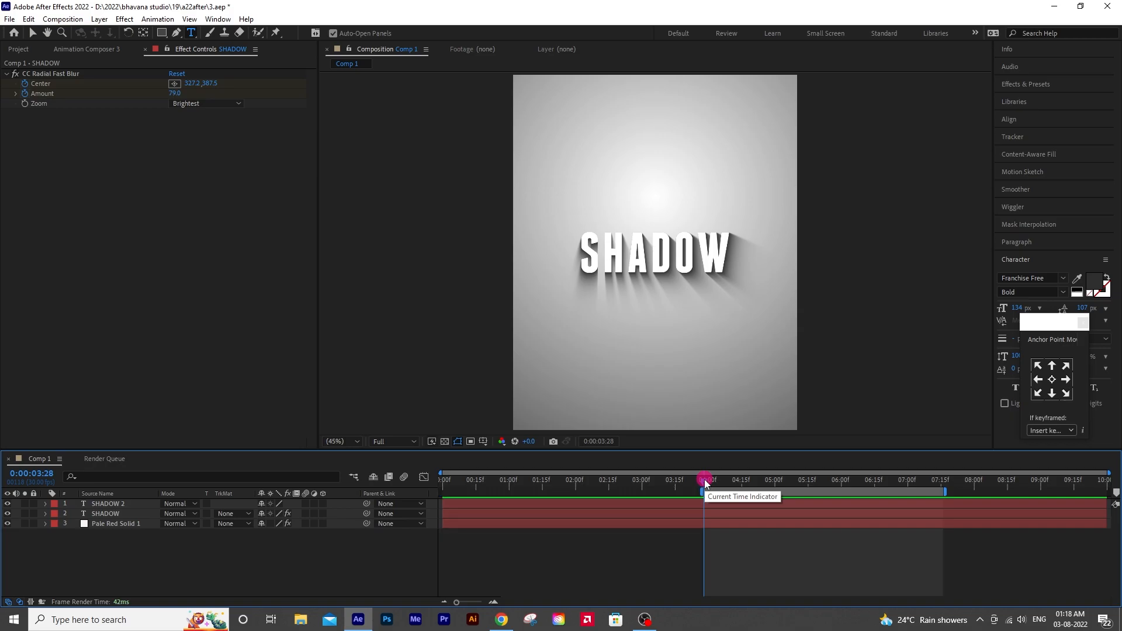
{"action": "left_click", "coordinate": [480, 485]}
{"action": "left_click_drag", "start_coordinate": [457, 493], "coordinate": [393, 498]}
{"action": "key", "text": "v"}
{"action": "key", "text": "b"}
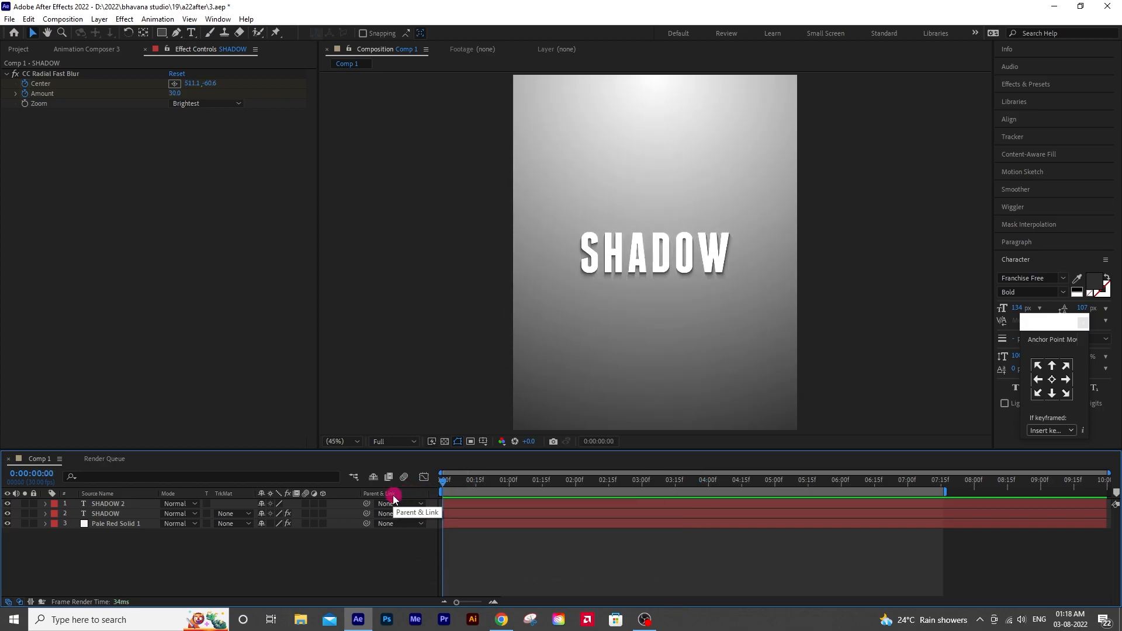
{"action": "left_click_drag", "start_coordinate": [446, 483], "coordinate": [840, 525]}
{"action": "key", "text": "n"}
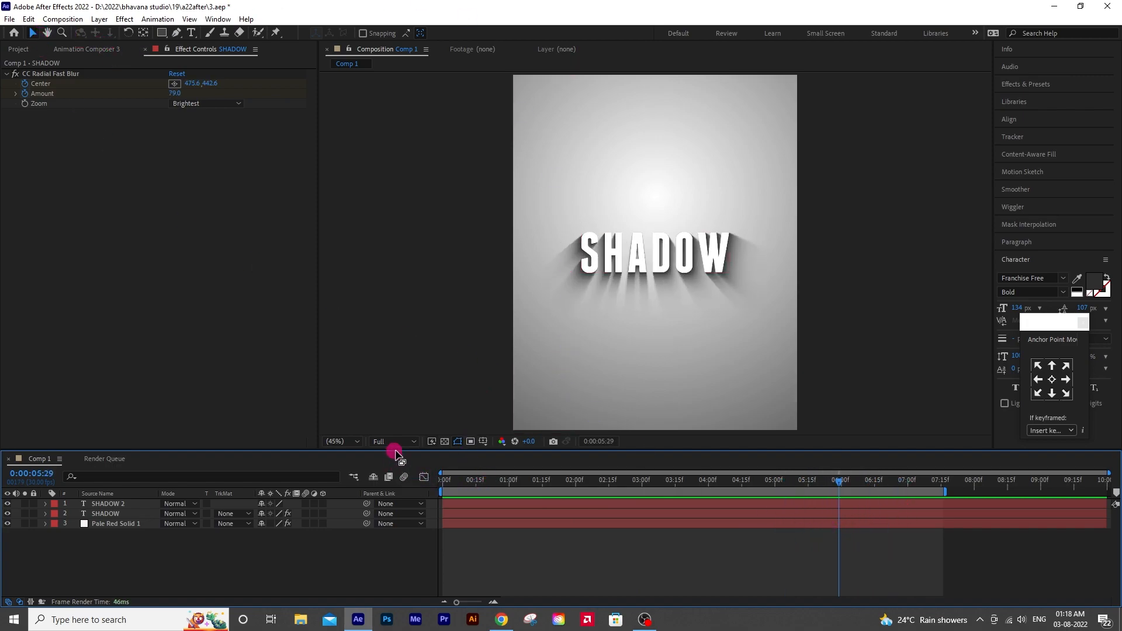
{"action": "left_click_drag", "start_coordinate": [460, 480], "coordinate": [422, 485]}
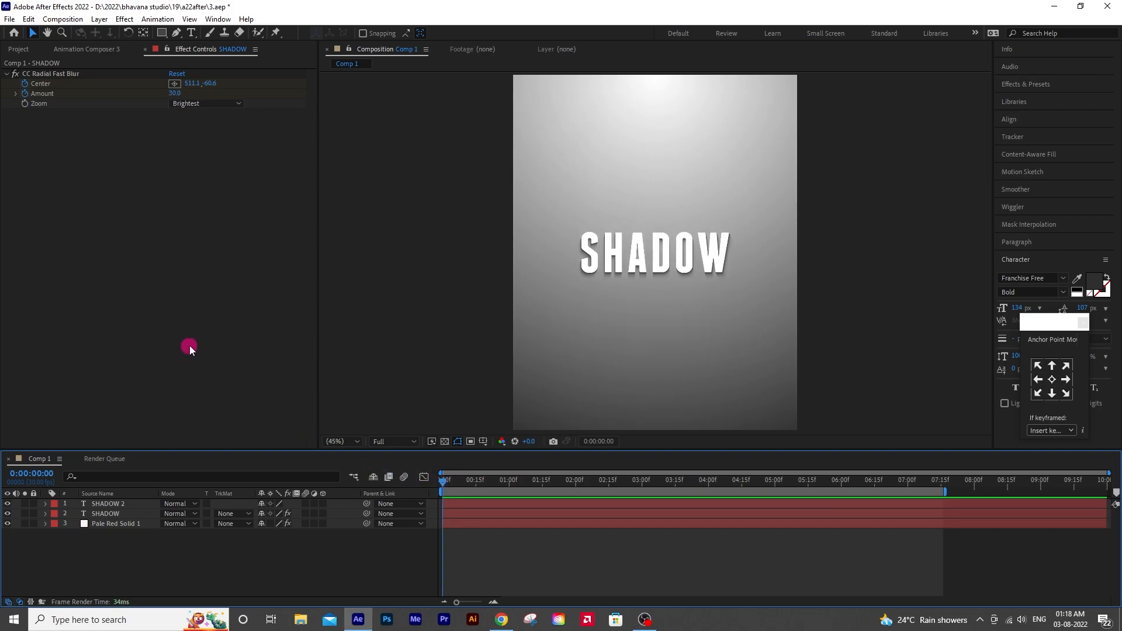
Save the project and add Comp 1 to the Render Queue
{"action": "key", "text": "ctrl+s"}
{"action": "left_click", "coordinate": [10, 20]}
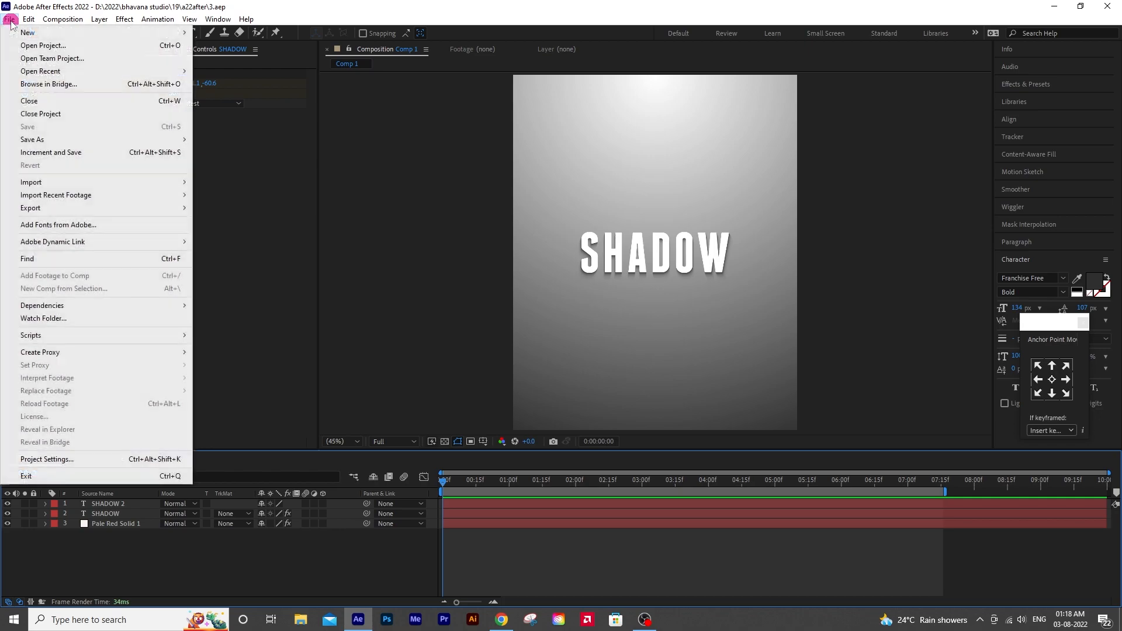
{"action": "mouse_move", "coordinate": [52, 209]}
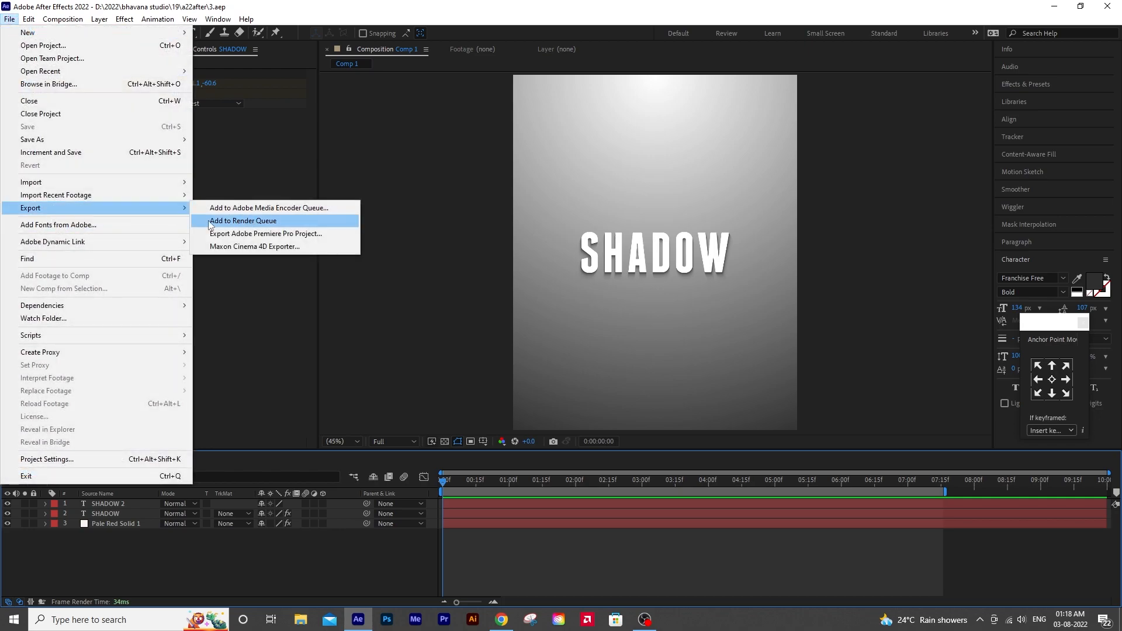
{"action": "left_click", "coordinate": [246, 225]}
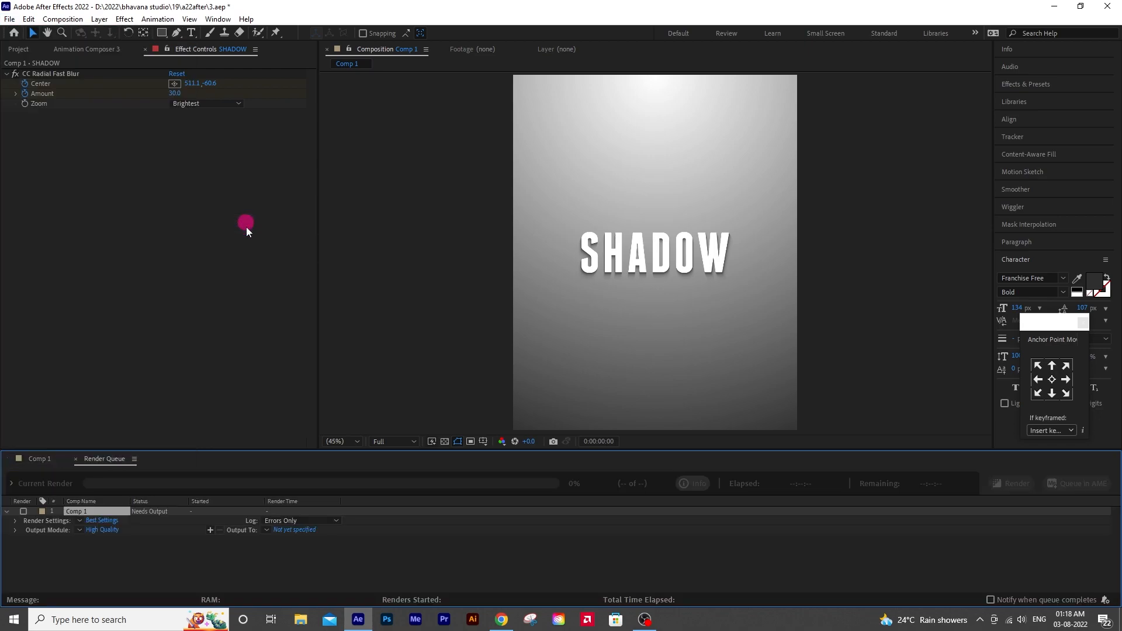
Configure Comp 1's output module with the QuickTime format and RGB channels
{"action": "left_click", "coordinate": [113, 531]}
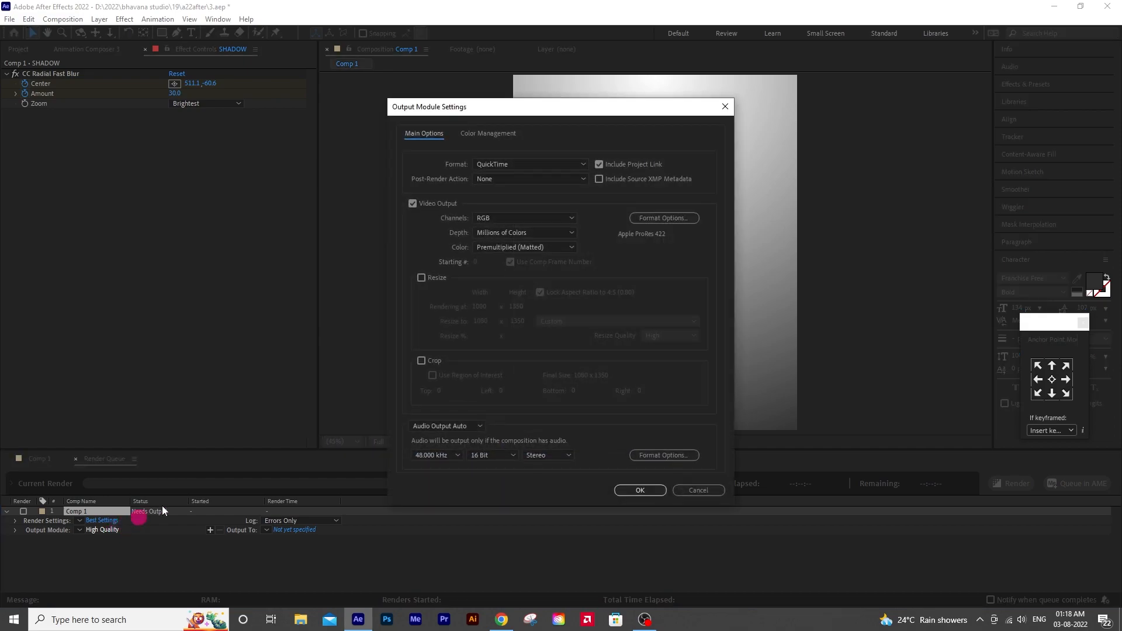
{"action": "left_click", "coordinate": [494, 164]}
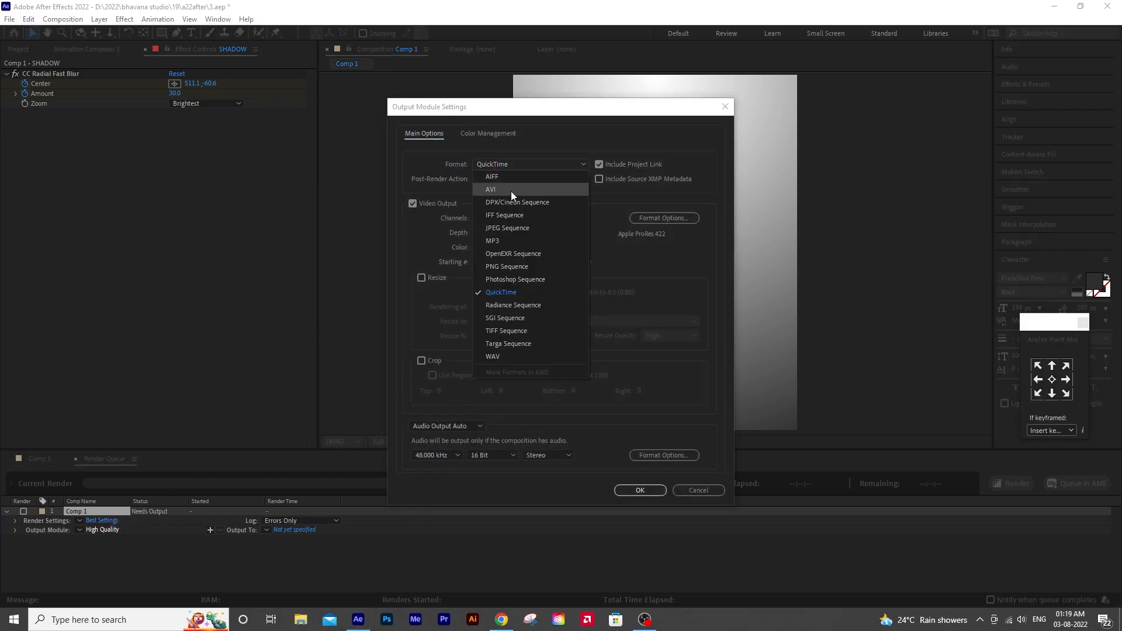
{"action": "left_click", "coordinate": [500, 292]}
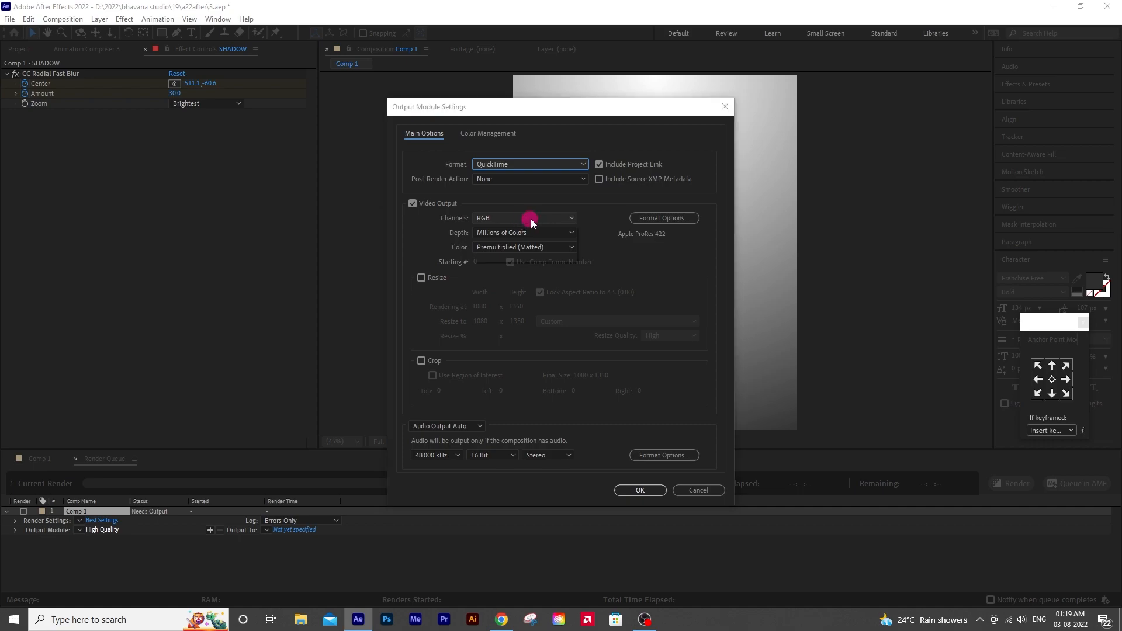
{"action": "left_click", "coordinate": [503, 221]}
{"action": "left_click", "coordinate": [567, 227]}
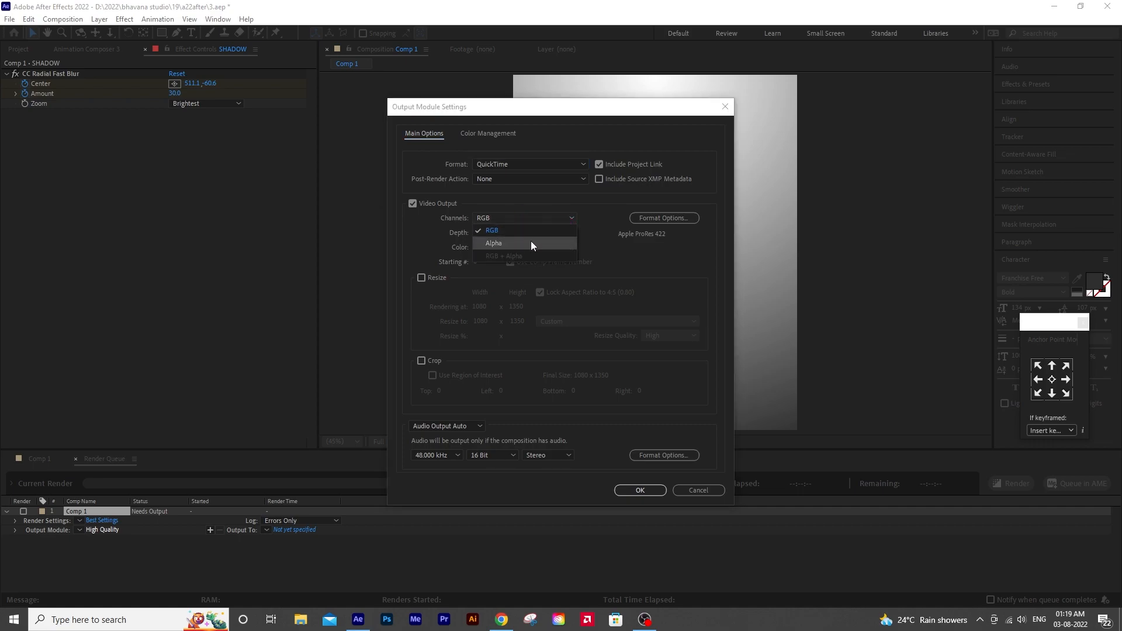
{"action": "left_click", "coordinate": [495, 226]}
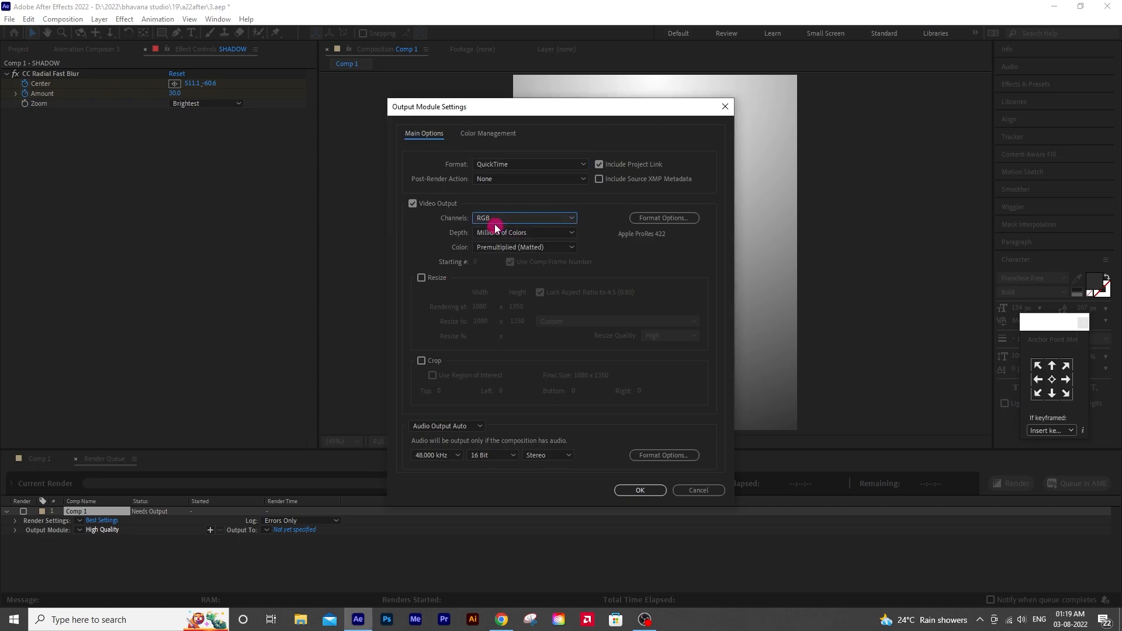
{"action": "left_click", "coordinate": [640, 490]}
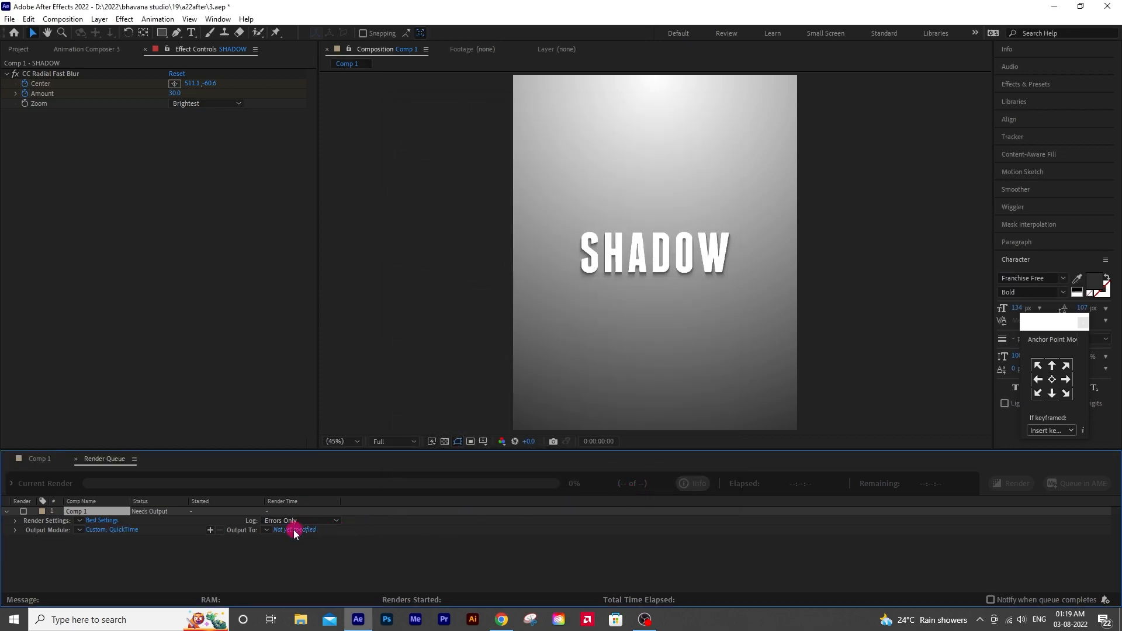
Direct the output to Comp 1.mov in a new folder named out inside a22after, and start the render
{"action": "left_click", "coordinate": [294, 529]}
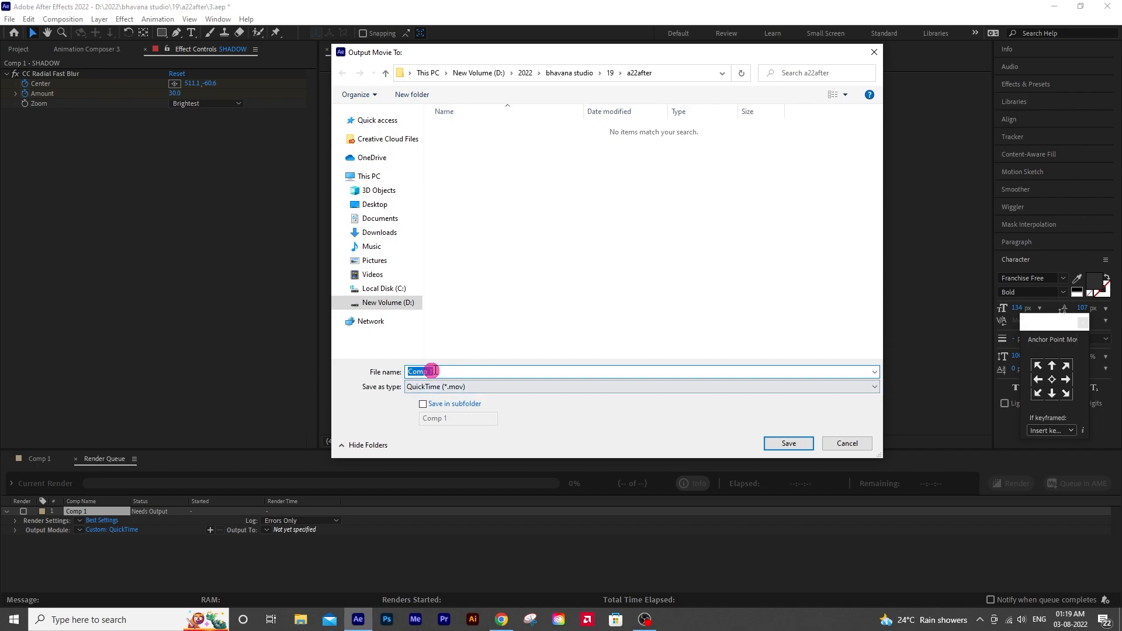
{"action": "key", "text": "ctrl+shift+n"}
{"action": "type", "text": "out"}
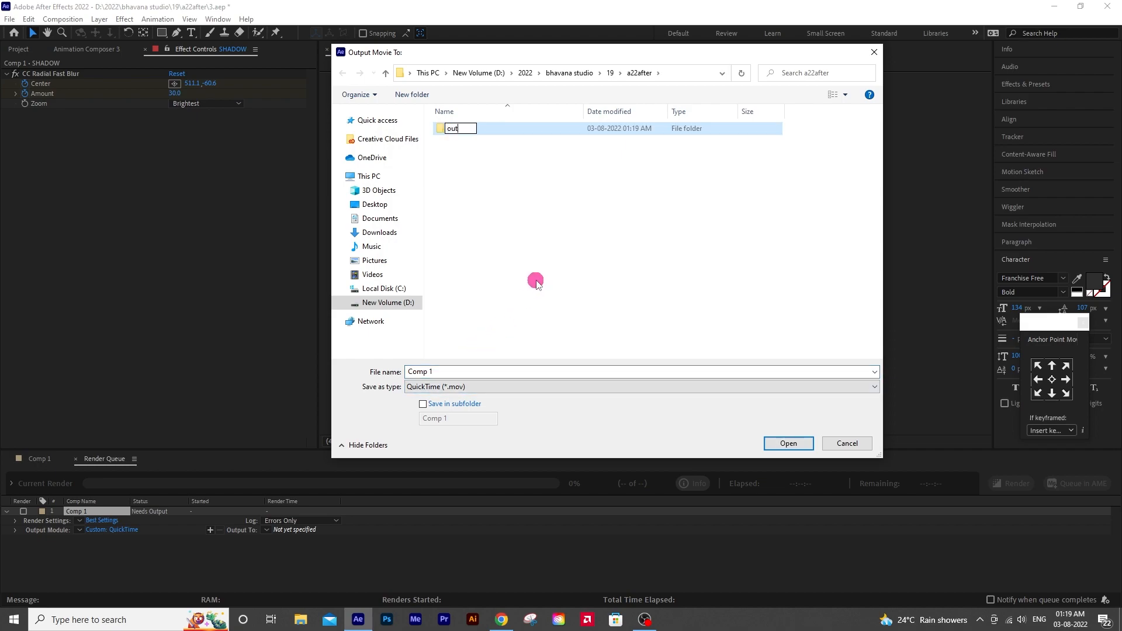
{"action": "key", "text": "Return"}
{"action": "key", "text": "Return"}
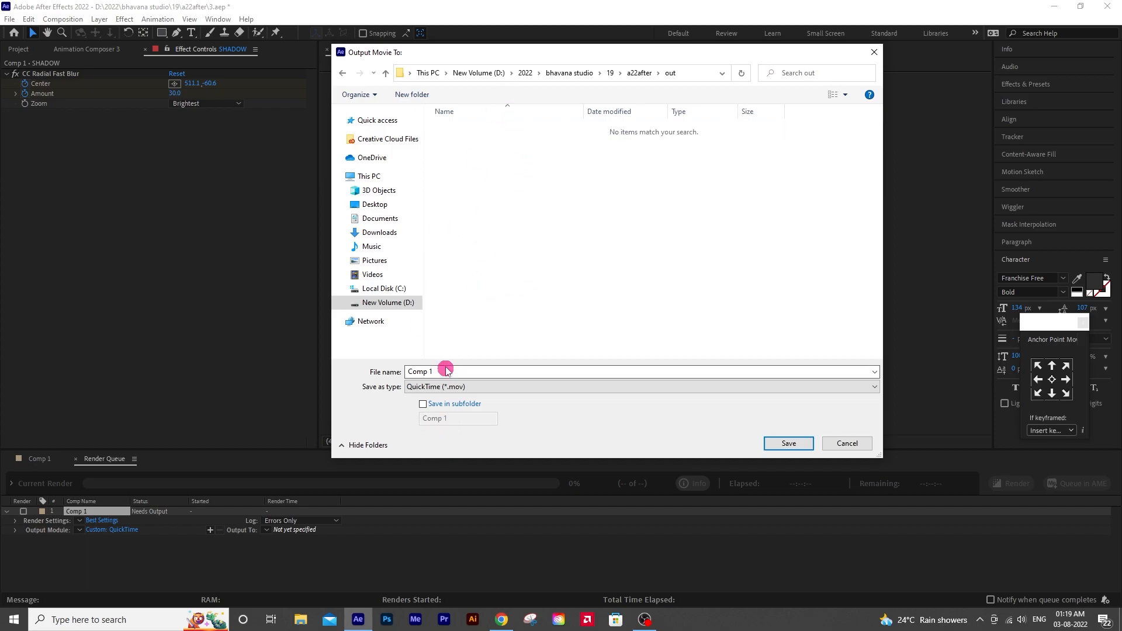
{"action": "left_click", "coordinate": [789, 444]}
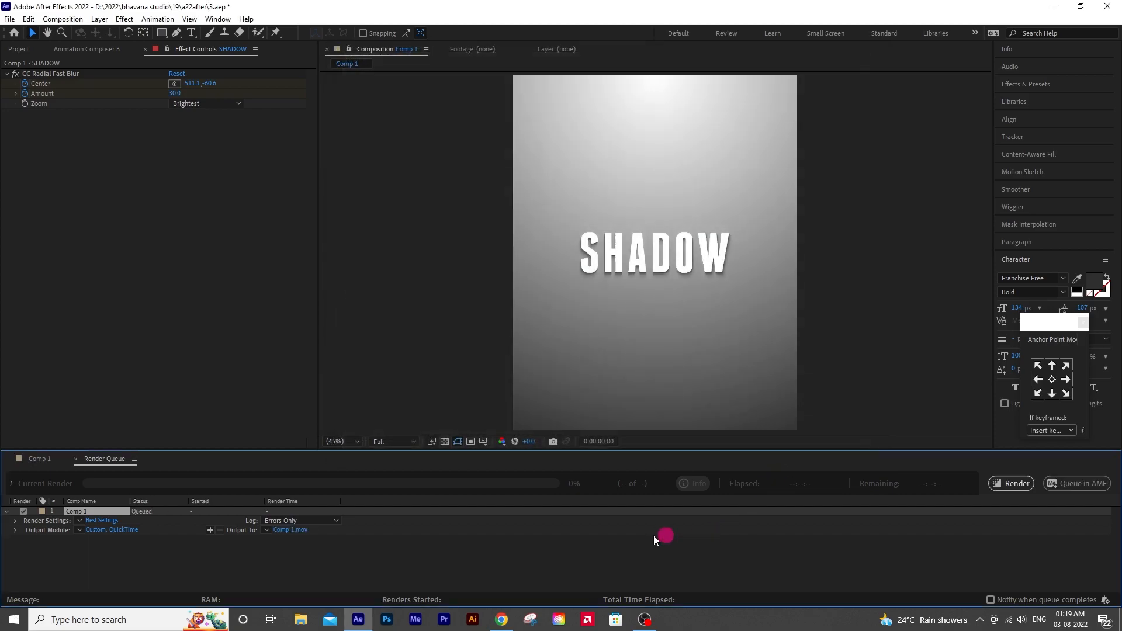
{"action": "left_click", "coordinate": [1017, 484]}
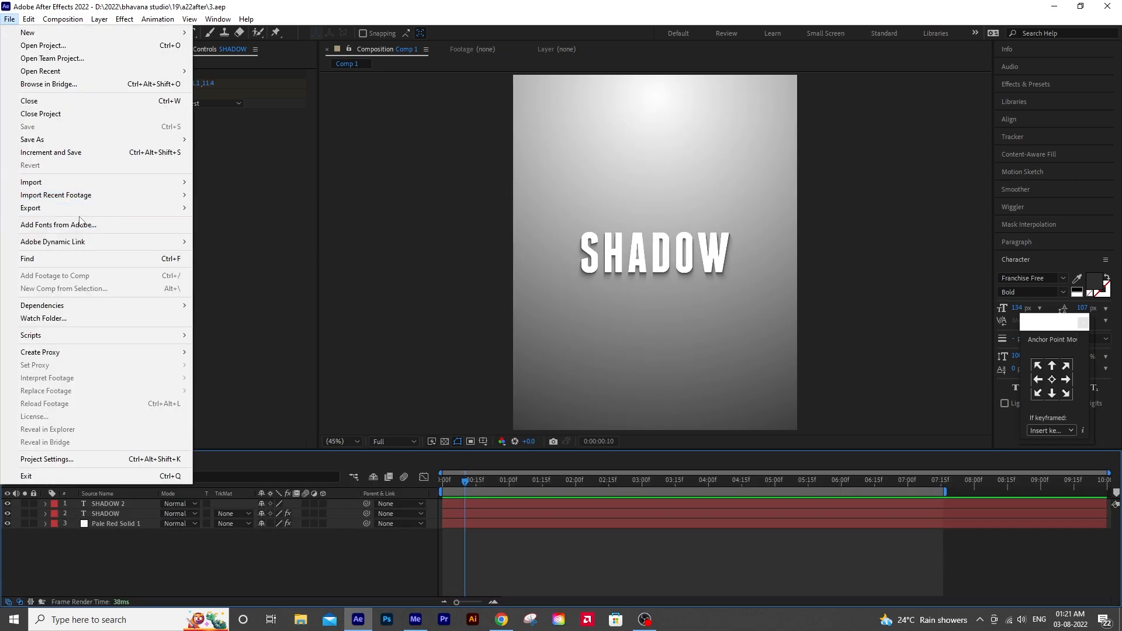
Send Comp 1 to the Adobe Media Encoder queue and choose H.264 as its export format
{"action": "mouse_move", "coordinate": [76, 214]}
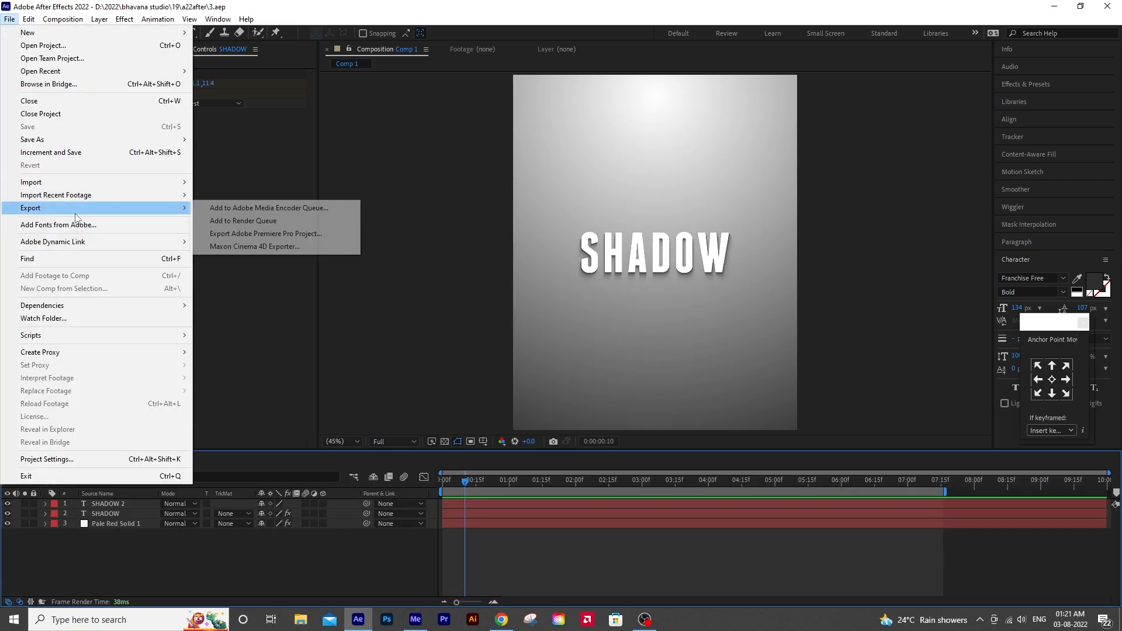
{"action": "left_click", "coordinate": [248, 210]}
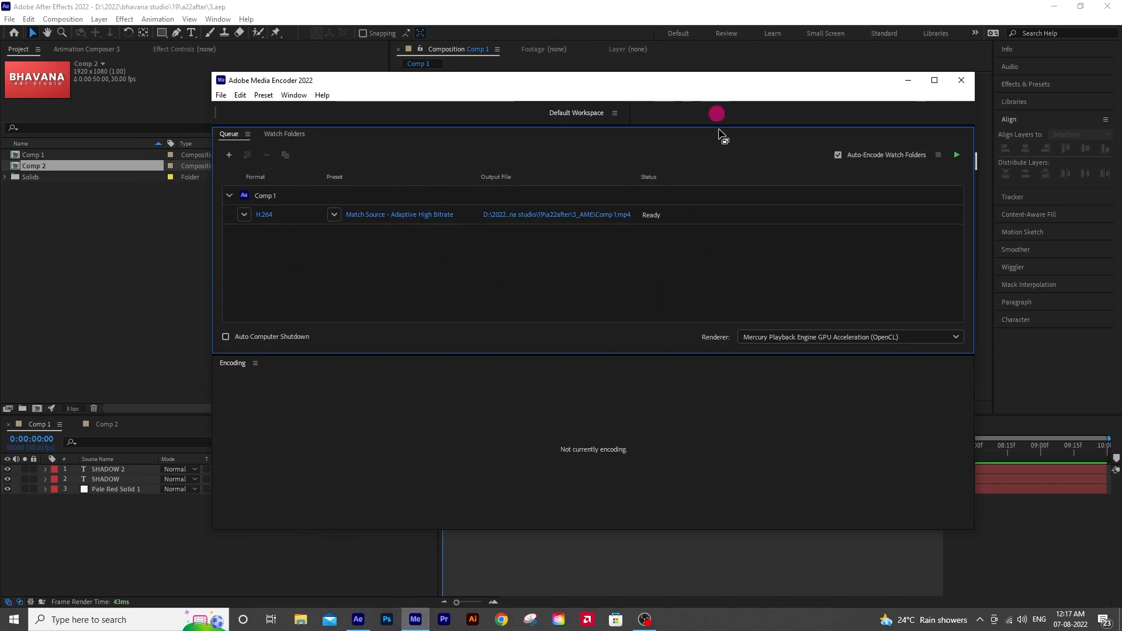
{"action": "left_click", "coordinate": [363, 217]}
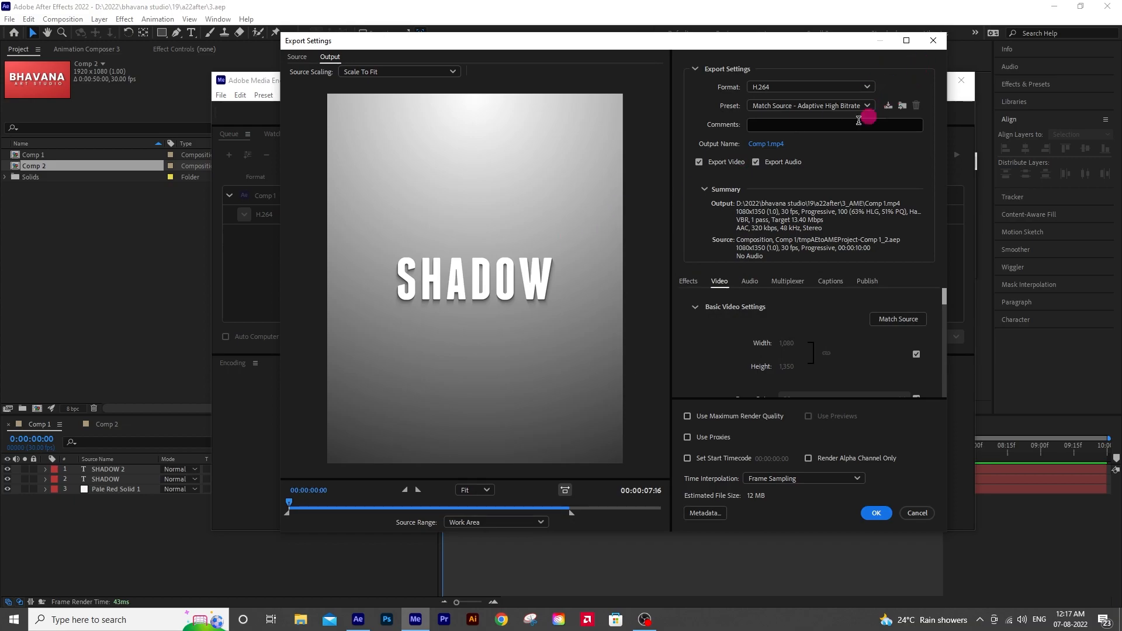
{"action": "left_click", "coordinate": [766, 87]}
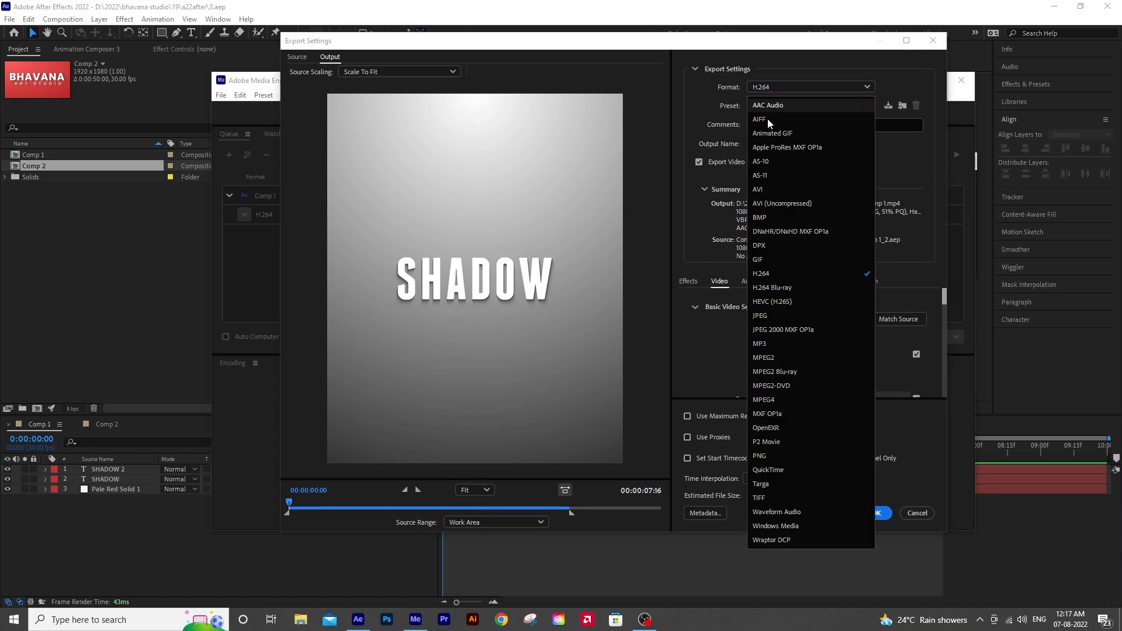
{"action": "left_click", "coordinate": [776, 275]}
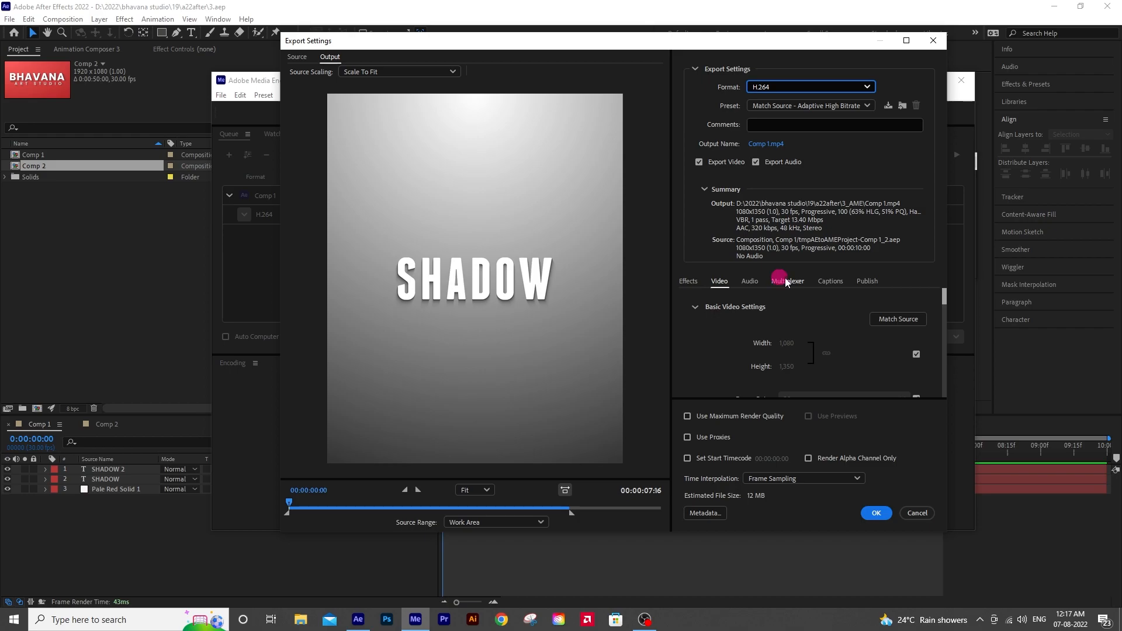
Set the H.264 export's output file to mp4.mp4 in the out folder inside a22after
{"action": "left_click", "coordinate": [757, 146]}
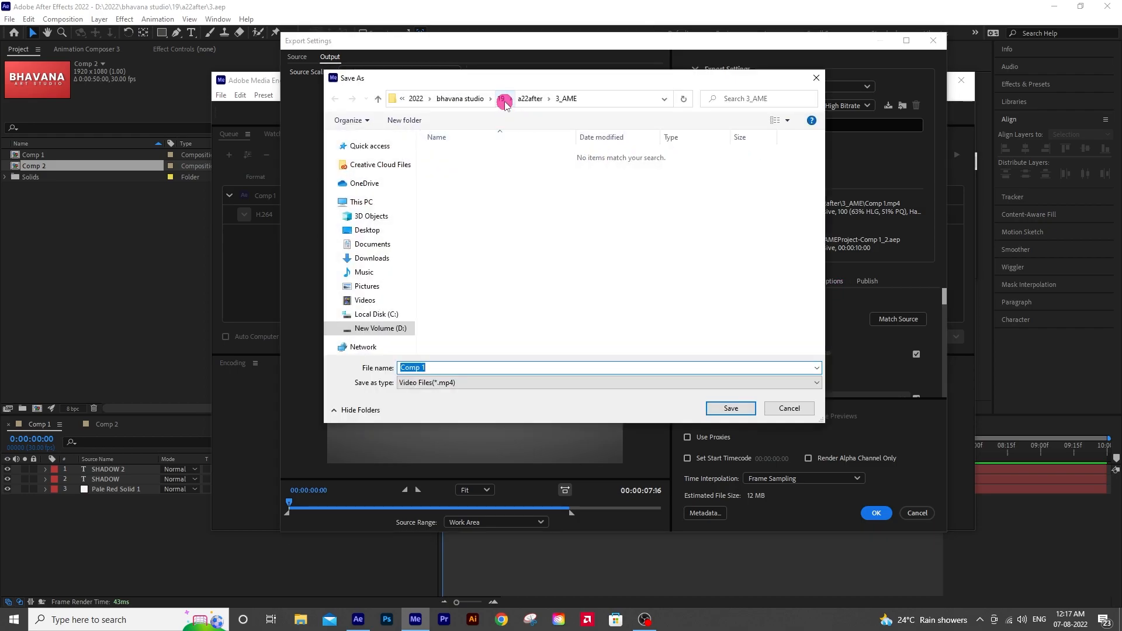
{"action": "left_click", "coordinate": [531, 99]}
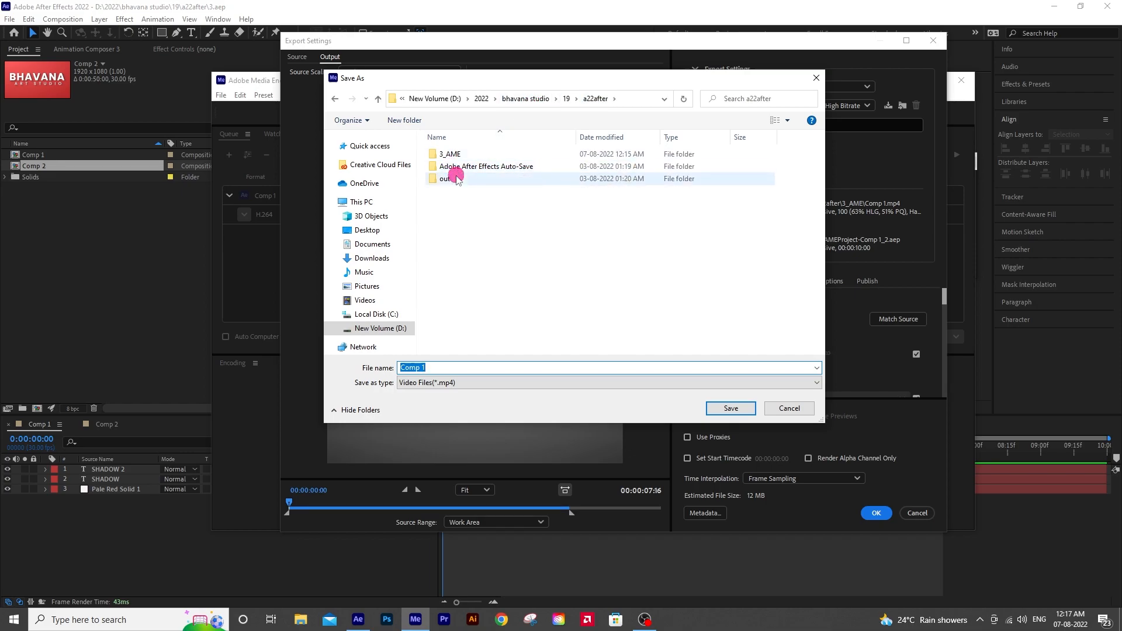
{"action": "double_click", "coordinate": [456, 178]}
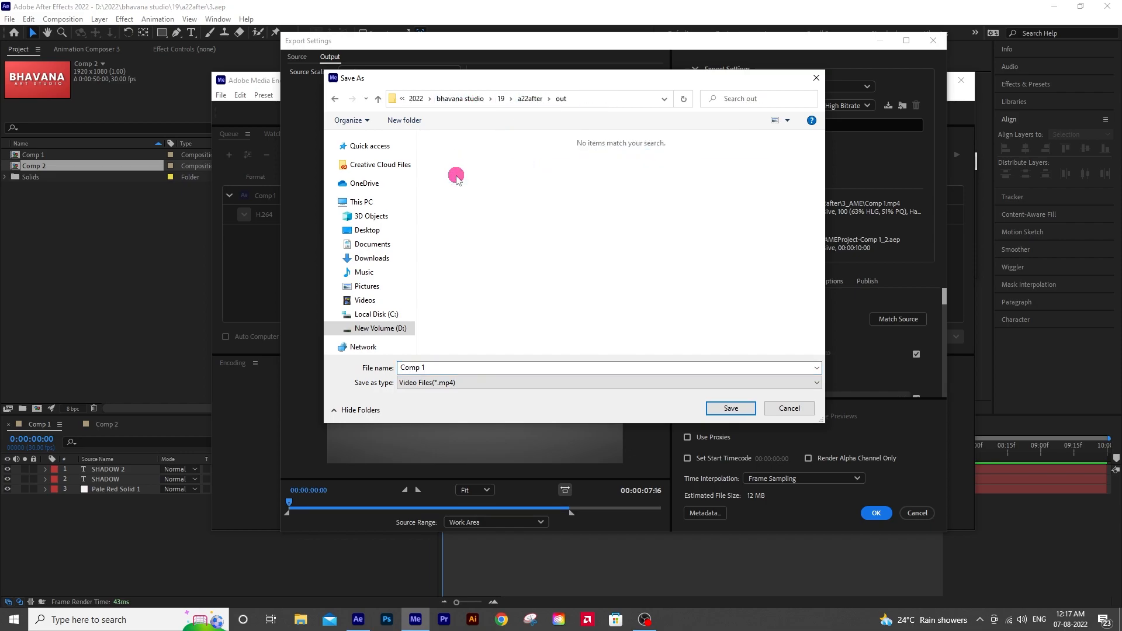
{"action": "left_click", "coordinate": [436, 363]}
{"action": "type", "text": "mp4"}
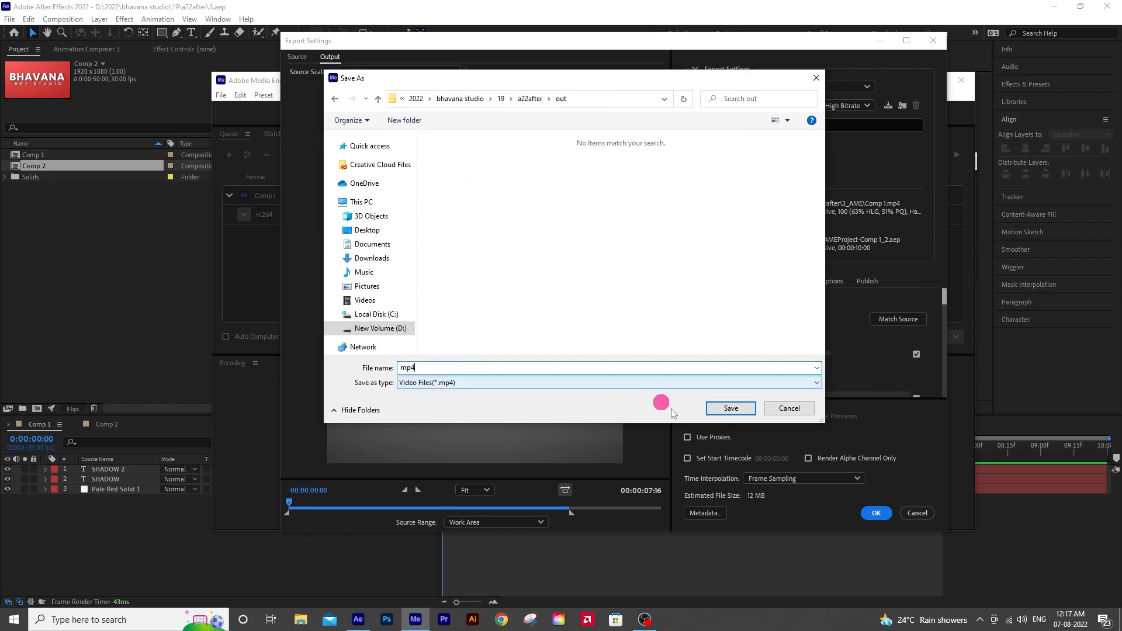
{"action": "left_click", "coordinate": [731, 409]}
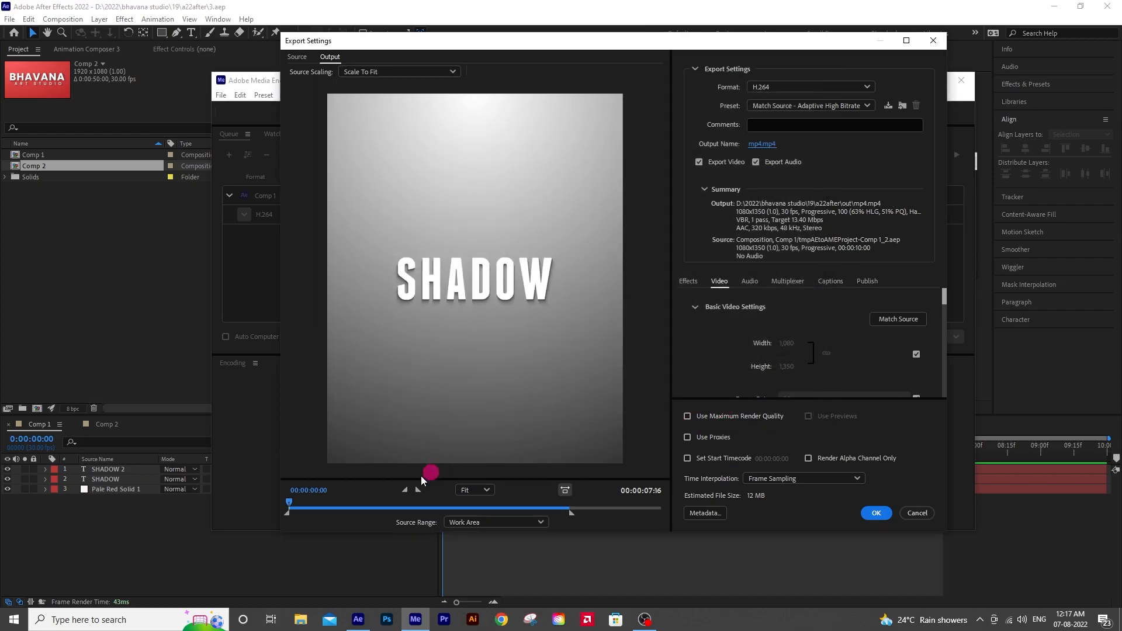
Exclude audio from the H.264 export, accept the export settings, and start encoding the queue
{"action": "mouse_move", "coordinate": [329, 510]}
{"action": "left_mouse_down"}
{"action": "mouse_move", "coordinate": [514, 509]}
{"action": "mouse_move", "coordinate": [312, 506]}
{"action": "left_mouse_up"}
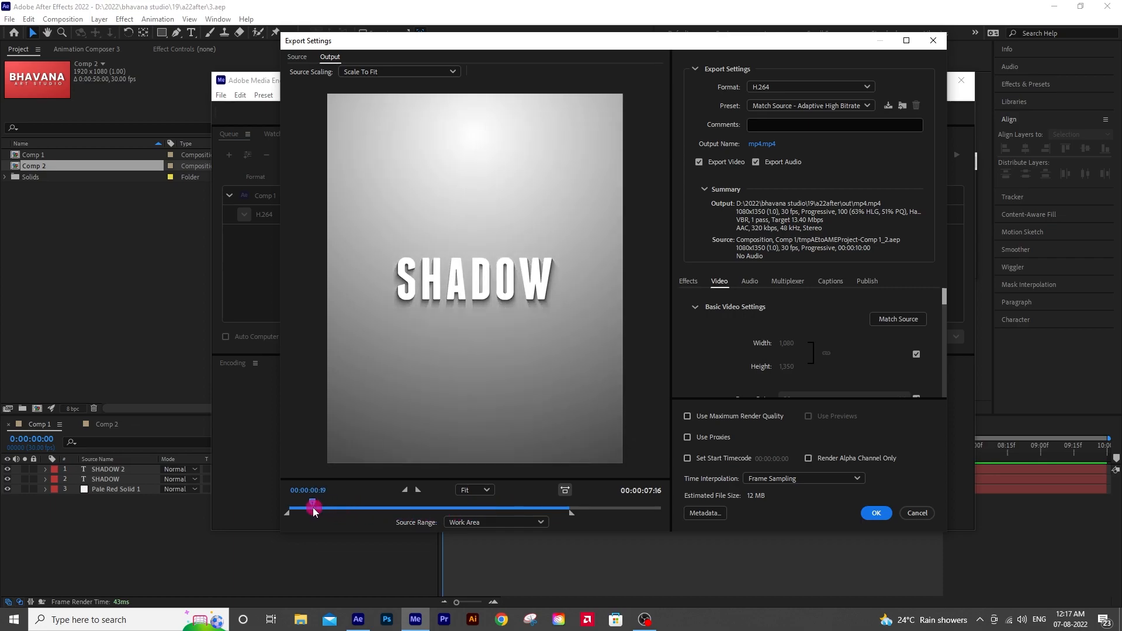
{"action": "left_click", "coordinate": [756, 163]}
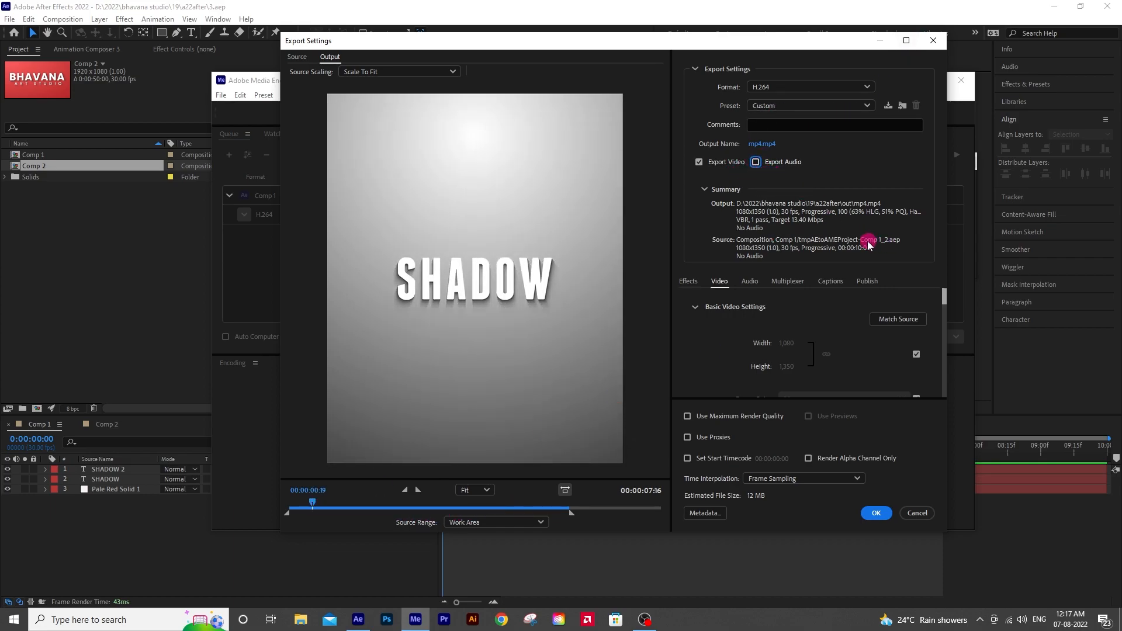
{"action": "left_click_drag", "start_coordinate": [944, 300], "coordinate": [706, 432]}
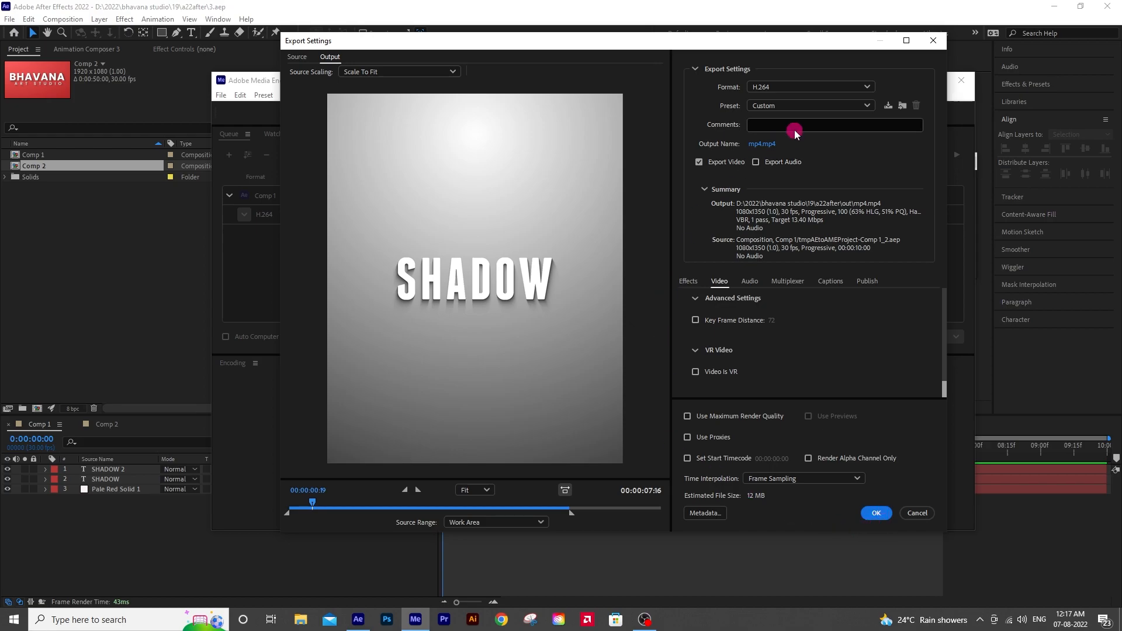
{"action": "left_click", "coordinate": [876, 514]}
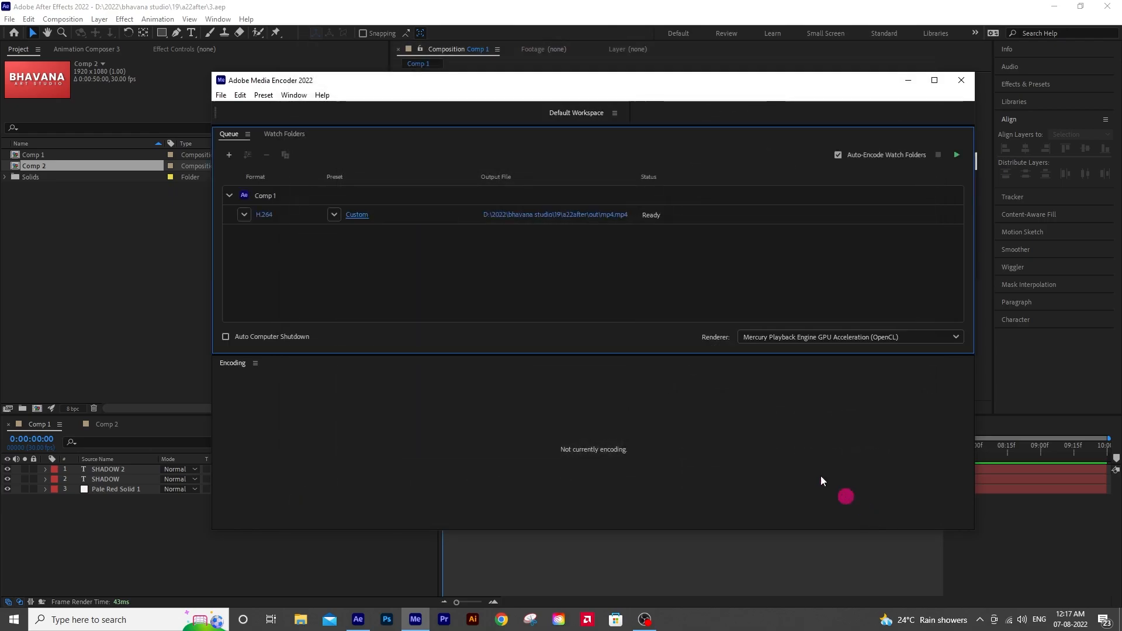
{"action": "left_click", "coordinate": [955, 157]}
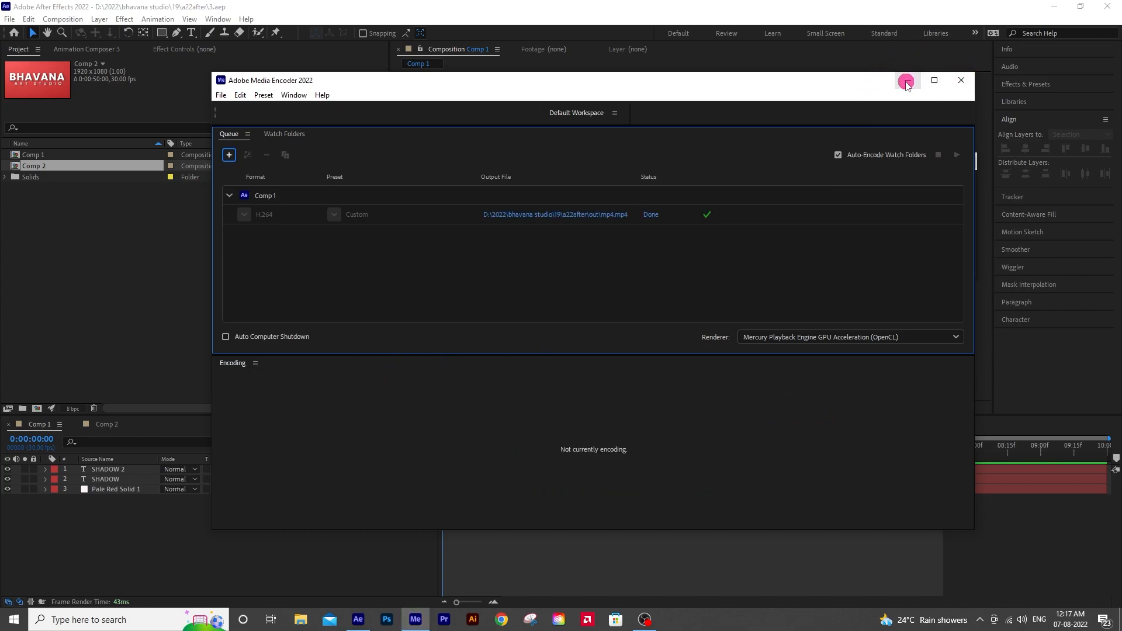
Open the exported file's folder from the encoding queue and play the mp4 video
{"action": "left_click", "coordinate": [534, 216]}
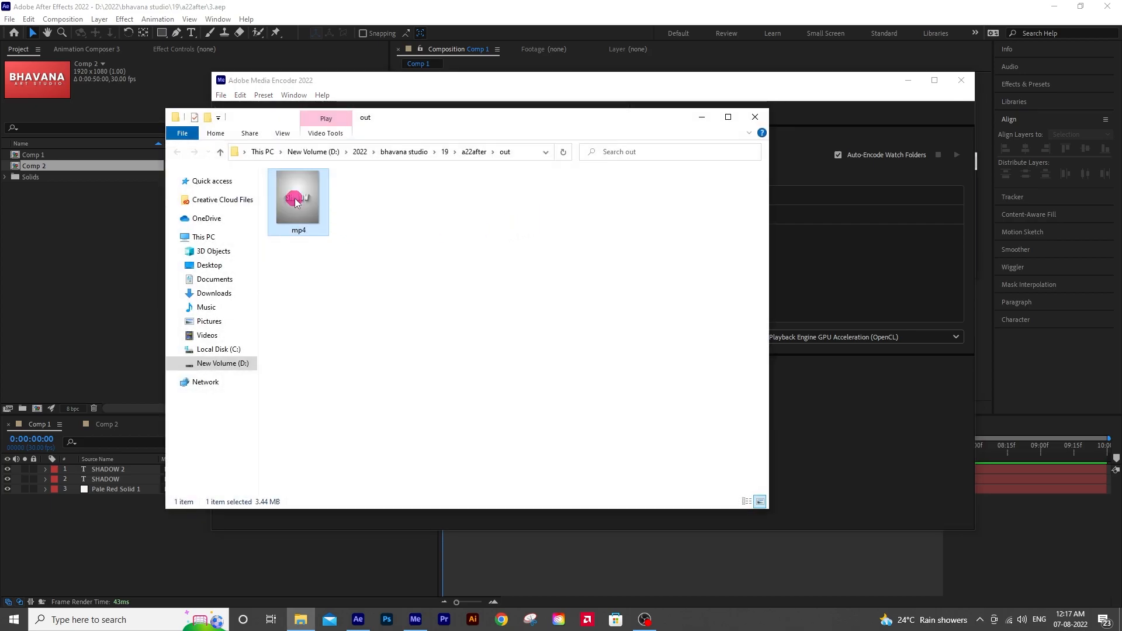
{"action": "double_click", "coordinate": [295, 201]}
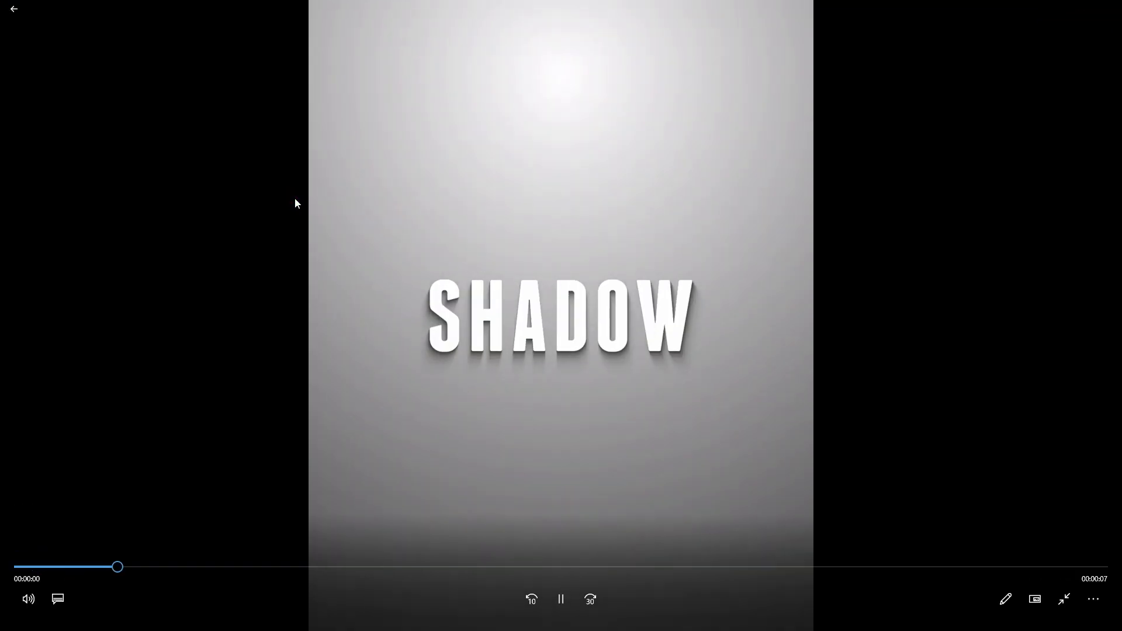